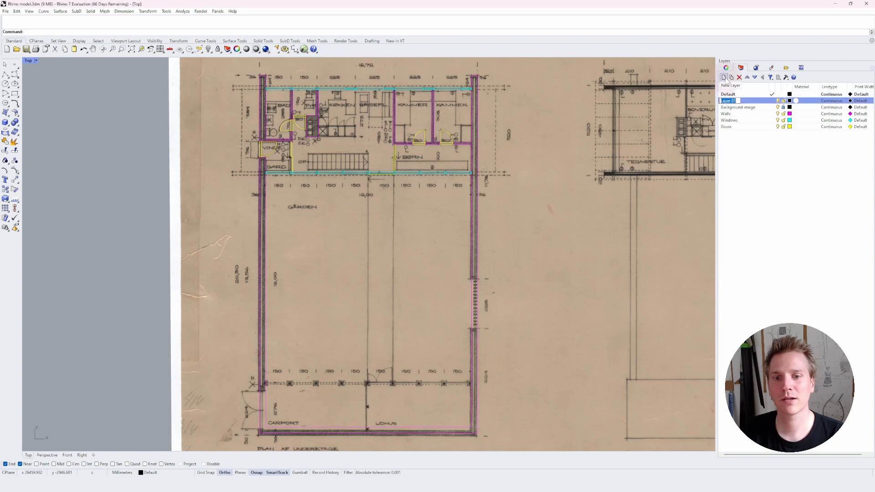
# Name the new layer Stairs and set its colour to Green.
pyautogui.write('Stairs')
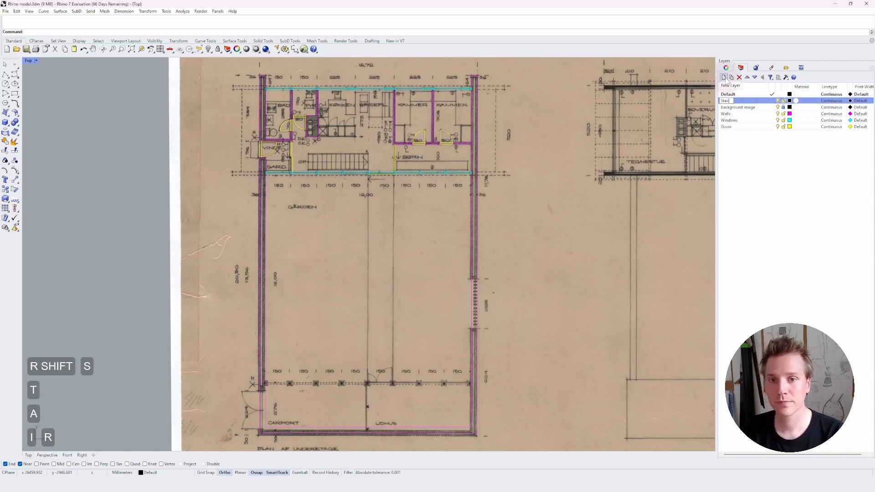
pyautogui.press('Return')
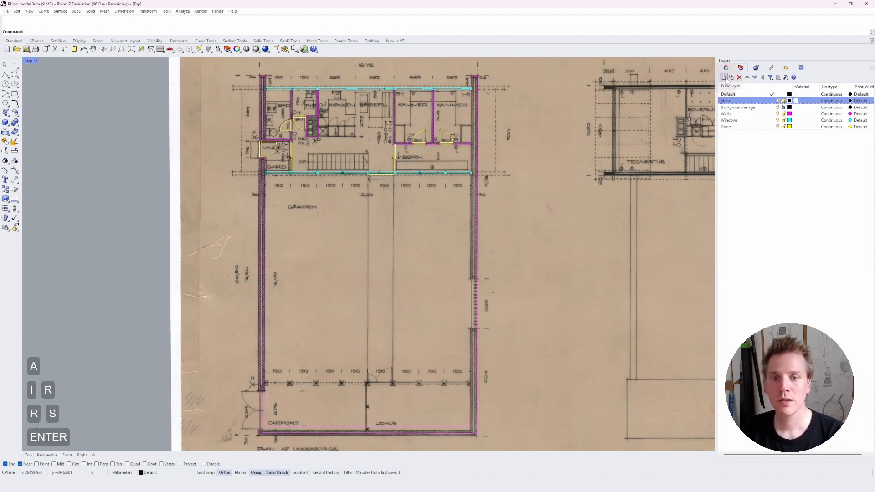
pyautogui.click(790, 101)
pyautogui.click(634, 122)
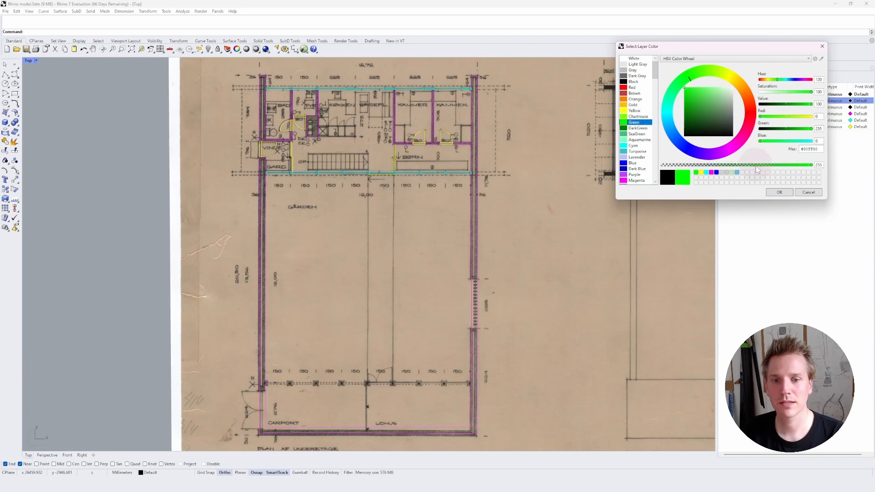
pyautogui.click(779, 192)
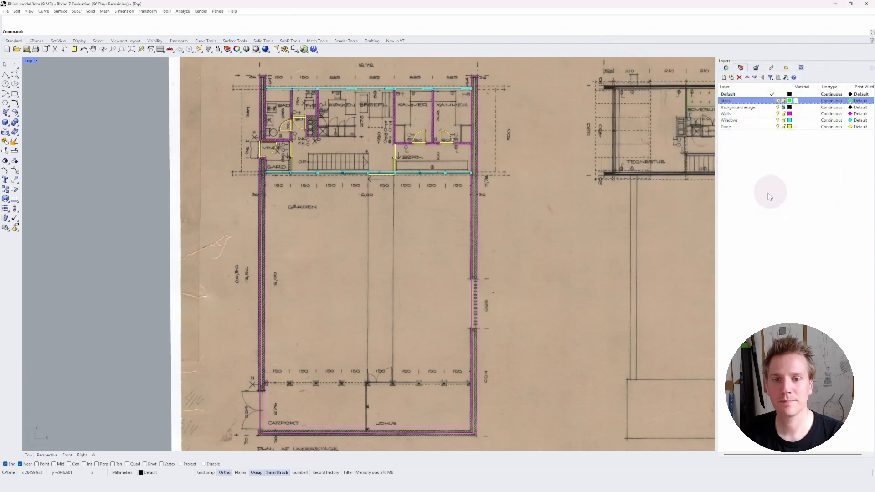
# Make Stairs the current layer and lock the Walls, Windows and Doors layers.
pyautogui.doubleClick(765, 103)
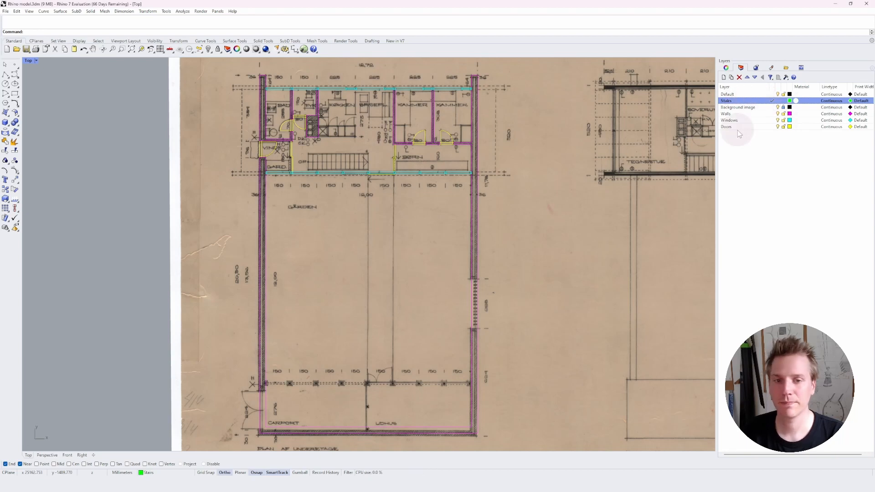
pyautogui.click(784, 114)
pyautogui.click(784, 121)
pyautogui.click(784, 127)
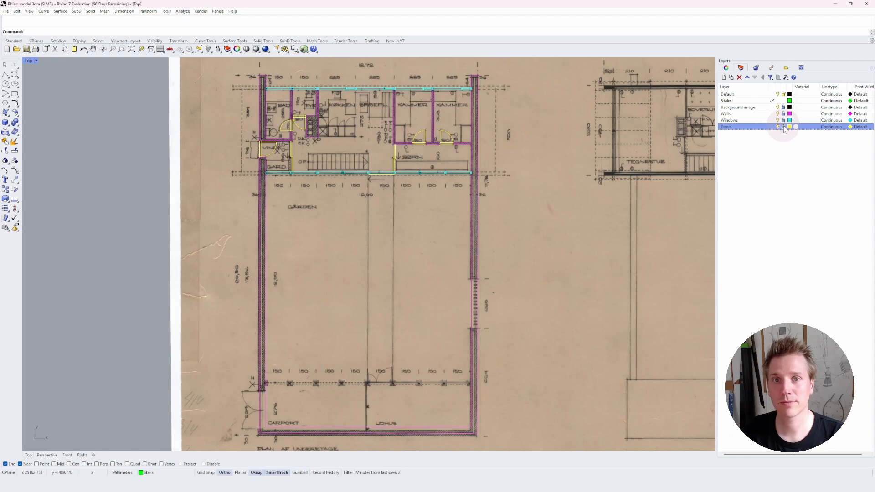
# Draw a vertical line from the wall up along the right end of the stair in the plan.
pyautogui.scroll(6, 330, 149)
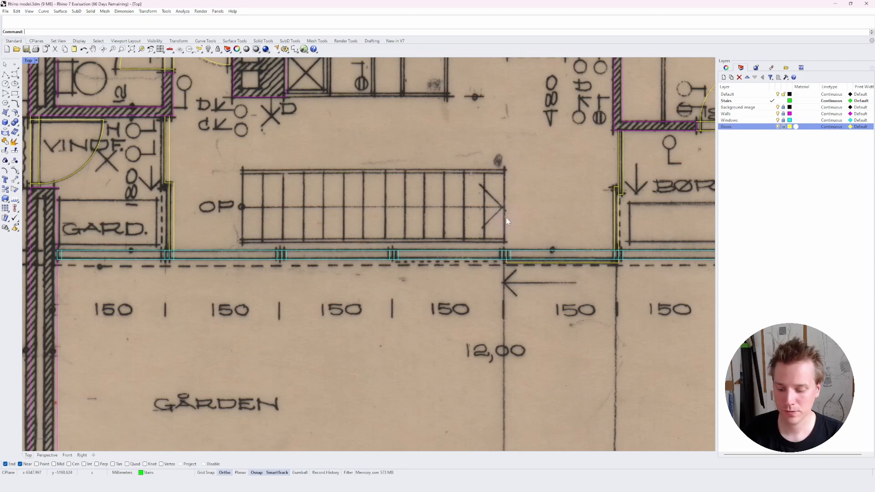
pyautogui.write('l')
pyautogui.press('space')
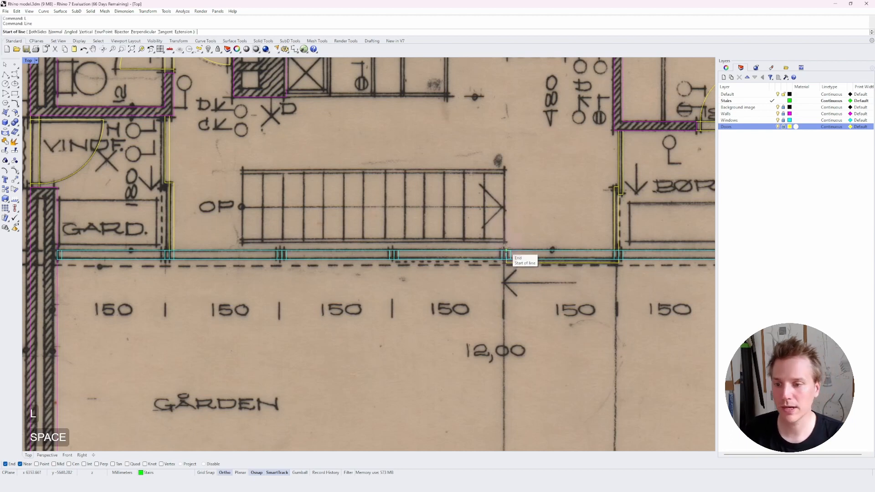
pyautogui.click(506, 252)
pyautogui.click(507, 143)
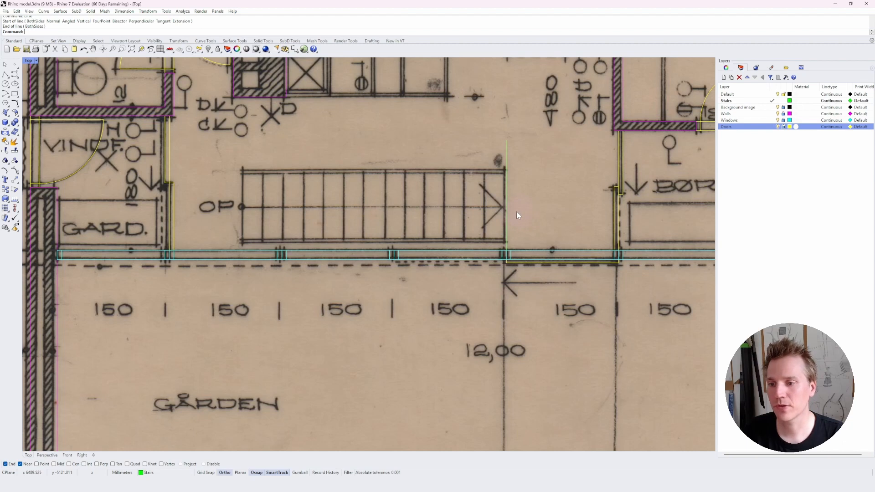
# Examine the stair note in the section drawing for the number and size of risers and treads.
pyautogui.scroll(-5, 288, 300)
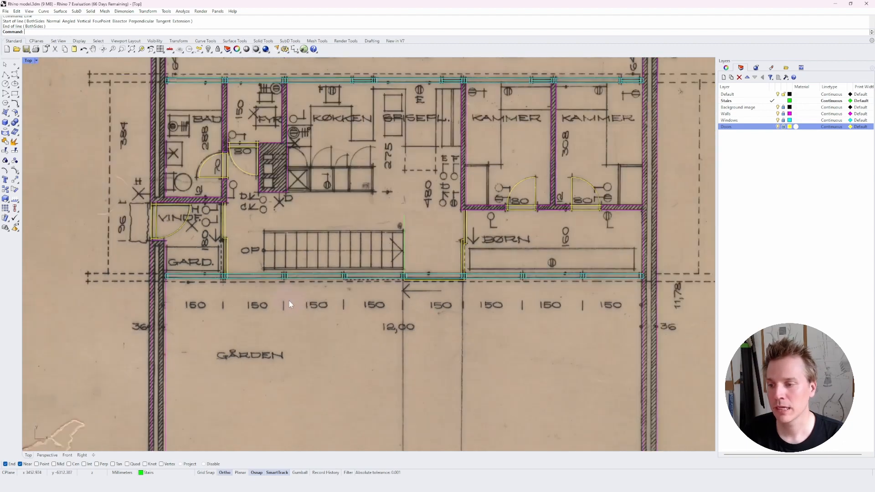
pyautogui.scroll(-5, 295, 301)
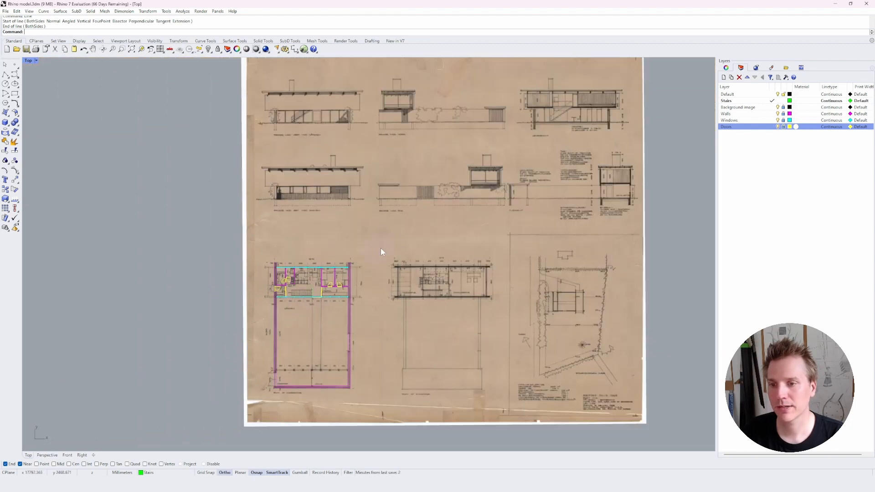
pyautogui.moveTo(488, 185); pyautogui.dragTo(408, 266, button='right')
pyautogui.scroll(6, 532, 179)
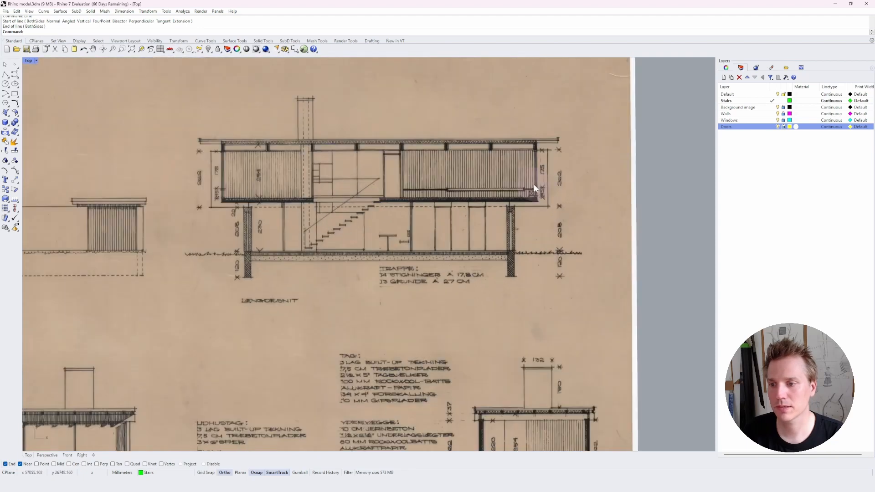
pyautogui.scroll(2, 379, 196)
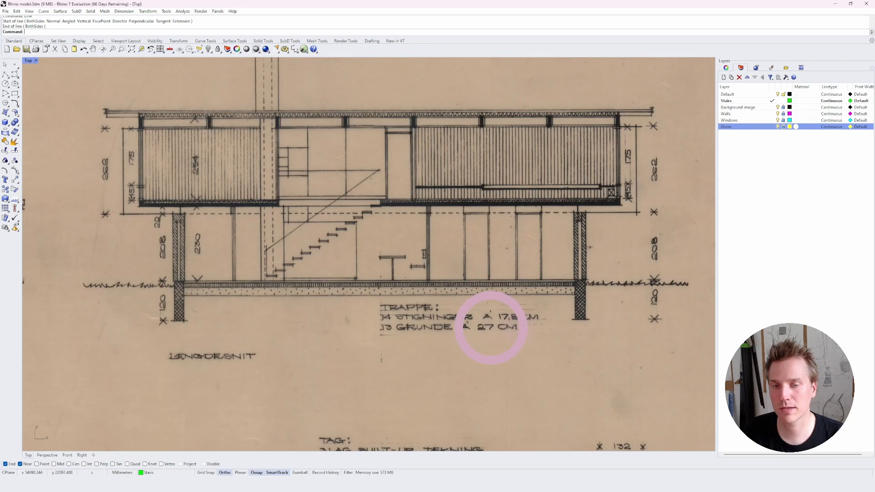
pyautogui.scroll(-14, 492, 328)
pyautogui.moveTo(283, 374); pyautogui.dragTo(401, 191, button='right')
pyautogui.scroll(12, 309, 328)
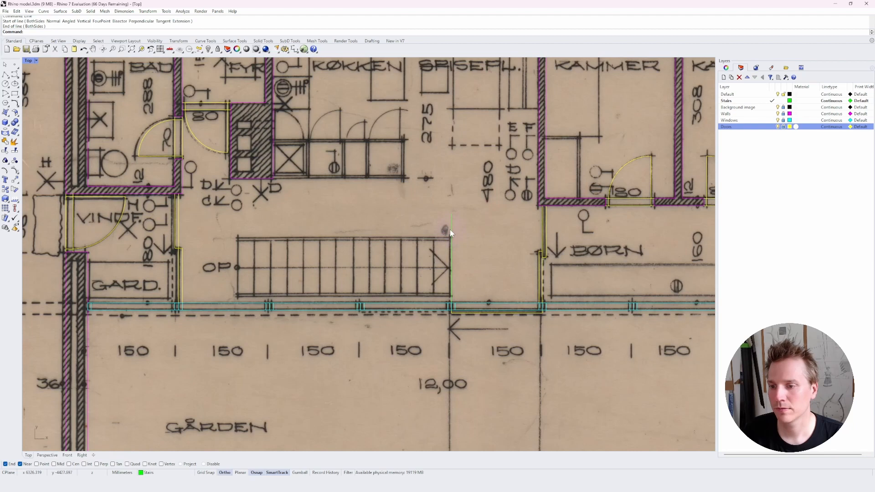
# Array the vertical line with 14 copies in X, 1 in Y and Z, at 27 cm spacing.
pyautogui.click(452, 263)
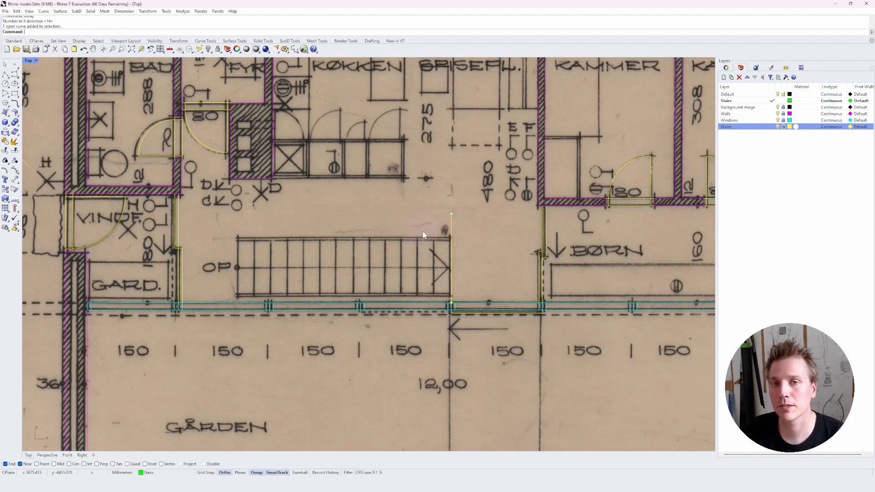
pyautogui.write('Array')
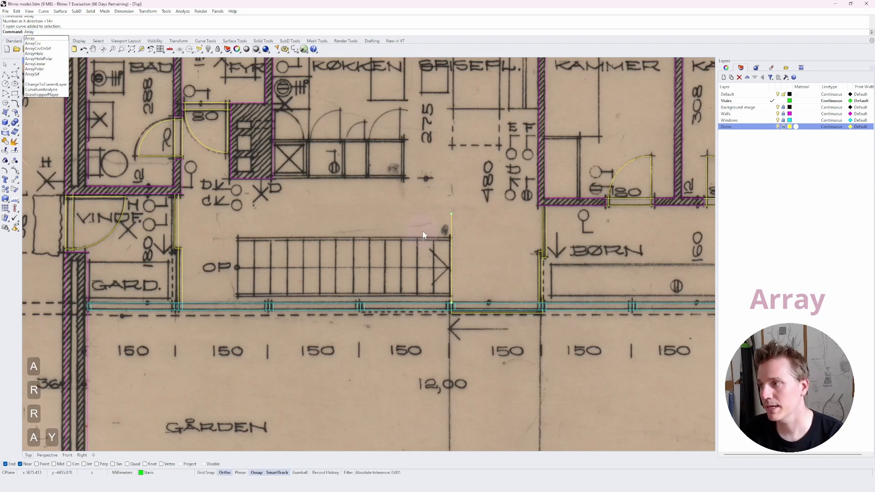
pyautogui.press('Return')
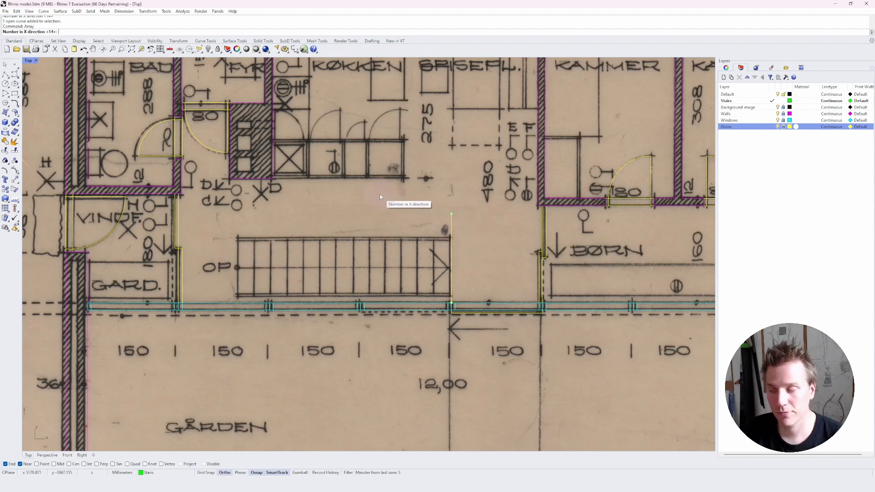
pyautogui.write('14')
pyautogui.press('Return')
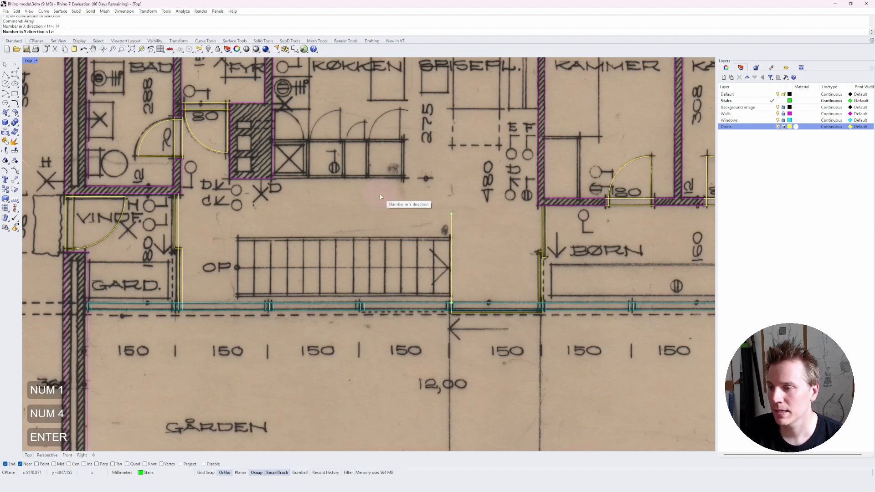
pyautogui.press('Return')
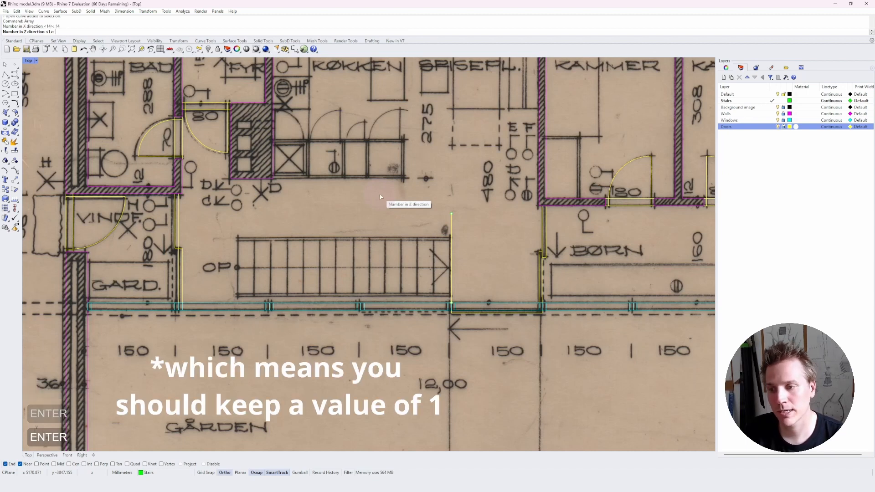
pyautogui.press('Return')
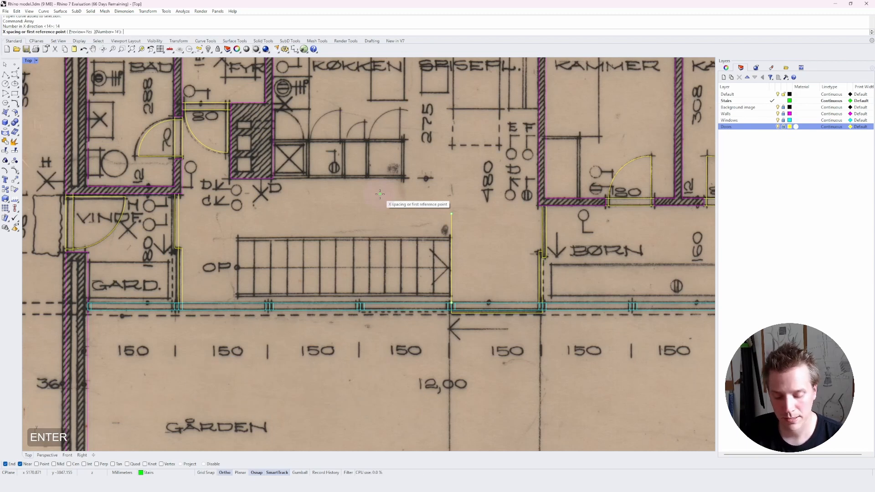
pyautogui.write('27')
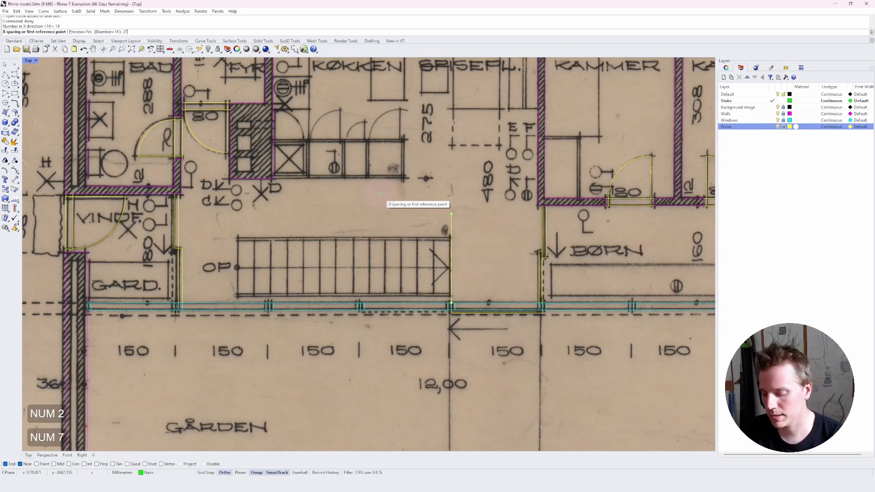
pyautogui.write('cm')
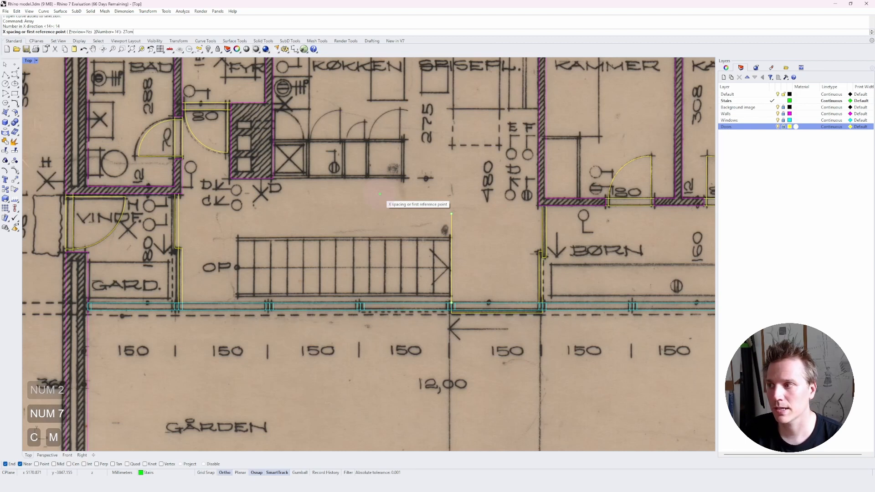
pyautogui.press('Return')
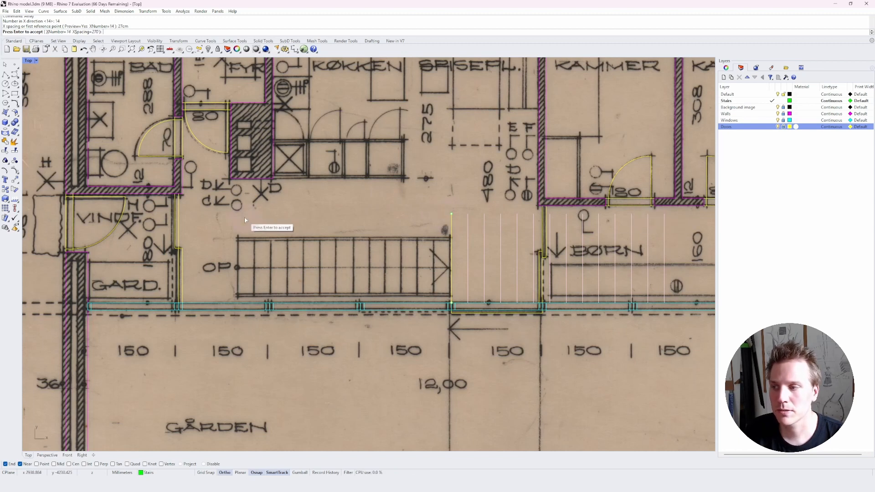
# Change the array's X spacing to -27cm and accept the array.
pyautogui.click(84, 33)
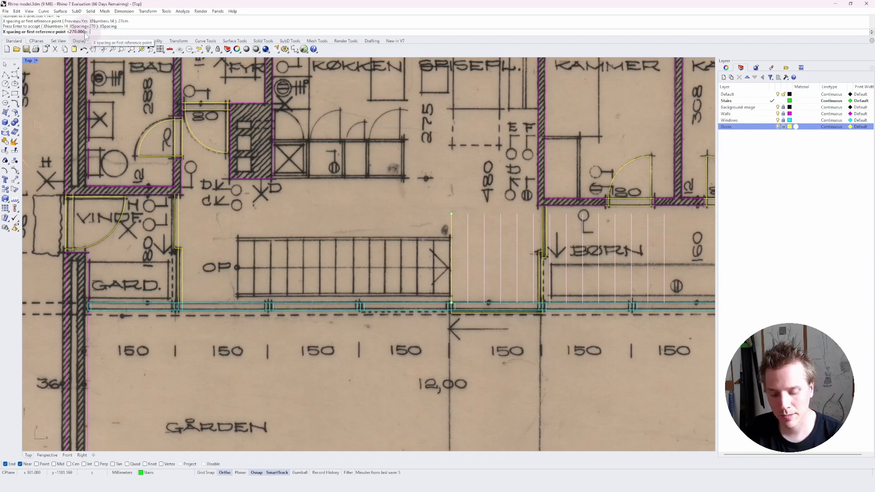
pyautogui.write('-27cm')
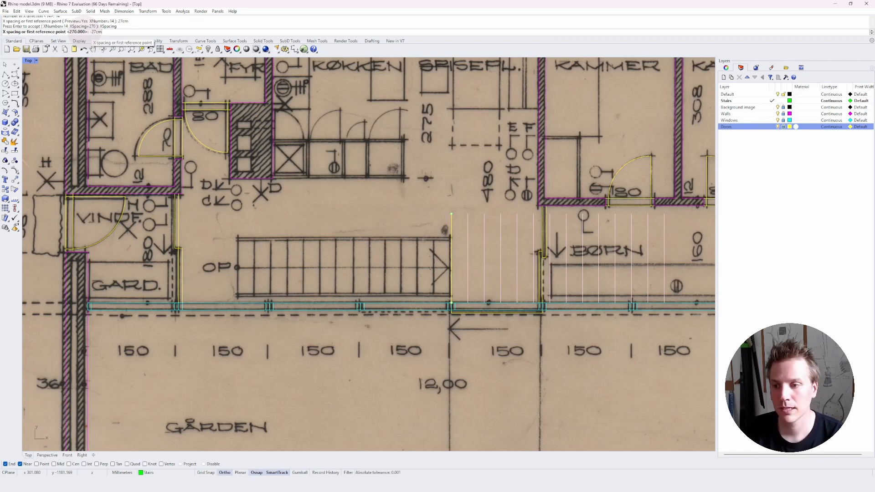
pyautogui.press('Return')
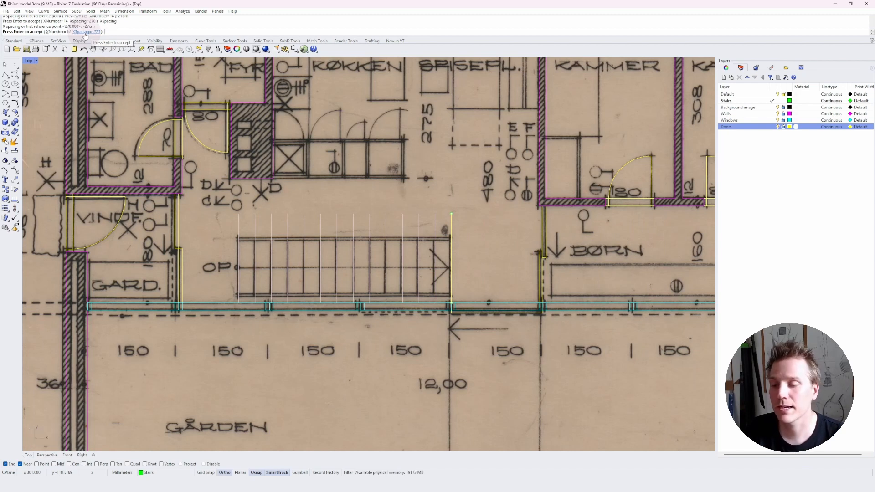
pyautogui.press('Return')
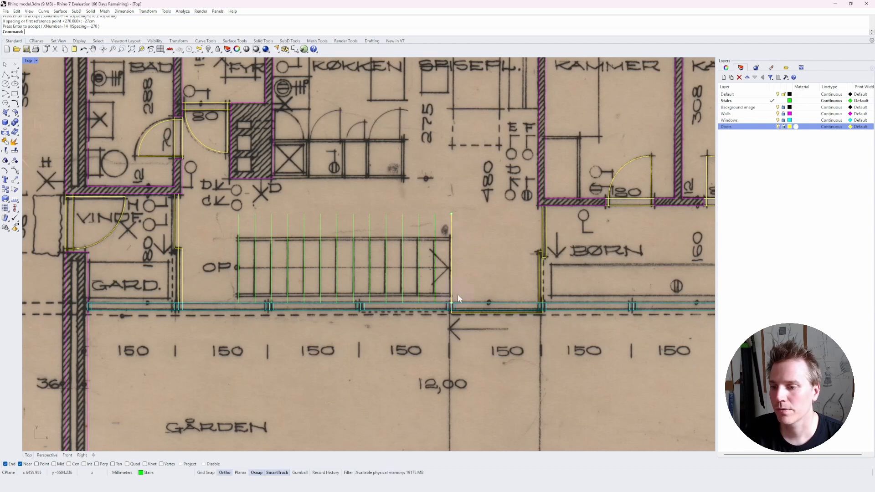
# Draw a horizontal line along the bottom of the stair from the last tread line to the first.
pyautogui.scroll(3, 248, 293)
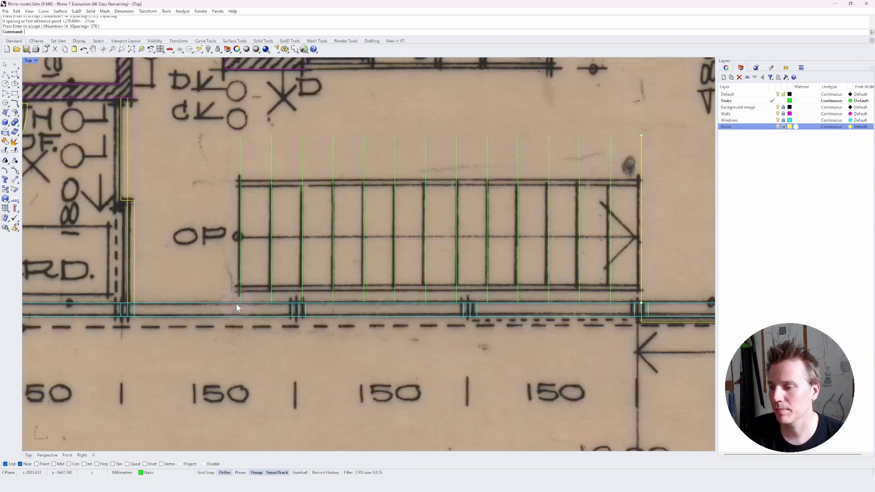
pyautogui.press('Escape')
pyautogui.press('l')
pyautogui.press('space')
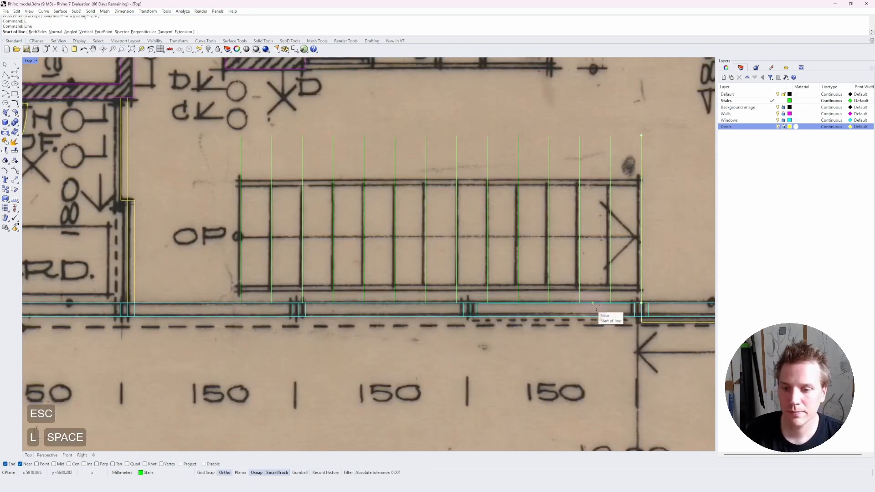
pyautogui.click(642, 302)
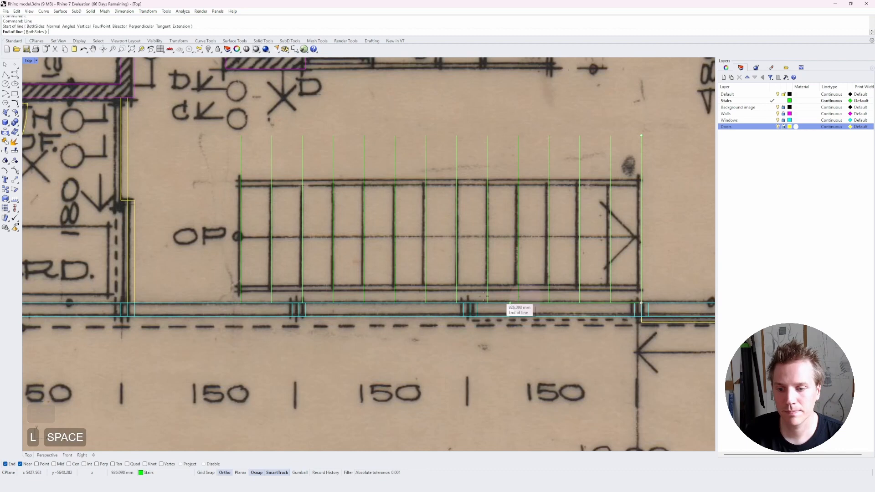
pyautogui.click(251, 303)
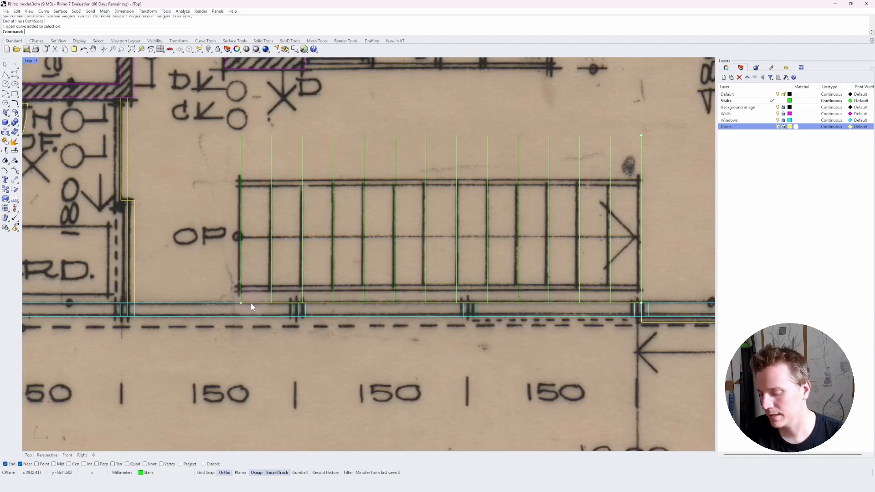
# Move the horizontal line up 100 mm.
pyautogui.press('m')
pyautogui.press('space')
pyautogui.click(241, 303)
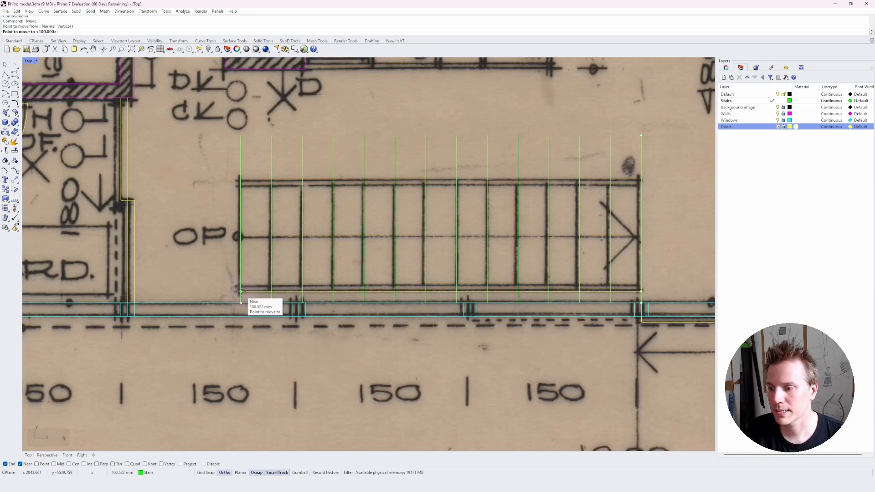
pyautogui.write('100')
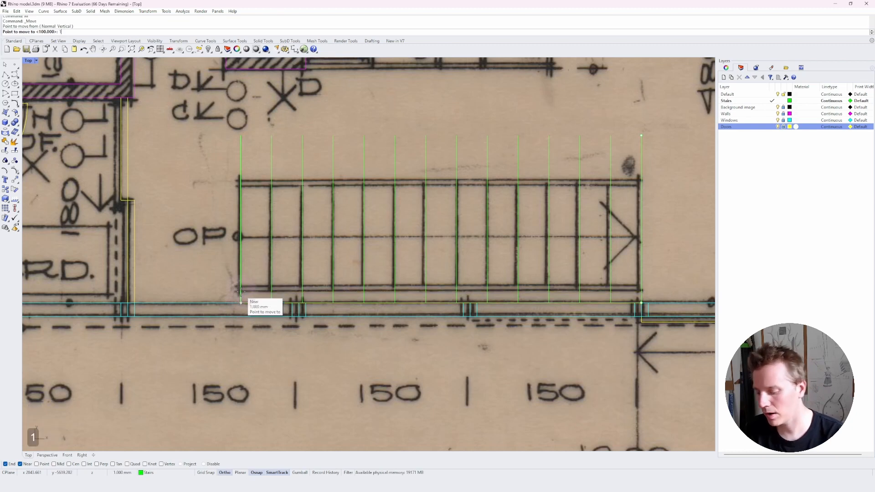
pyautogui.write('mm')
pyautogui.press('Return')
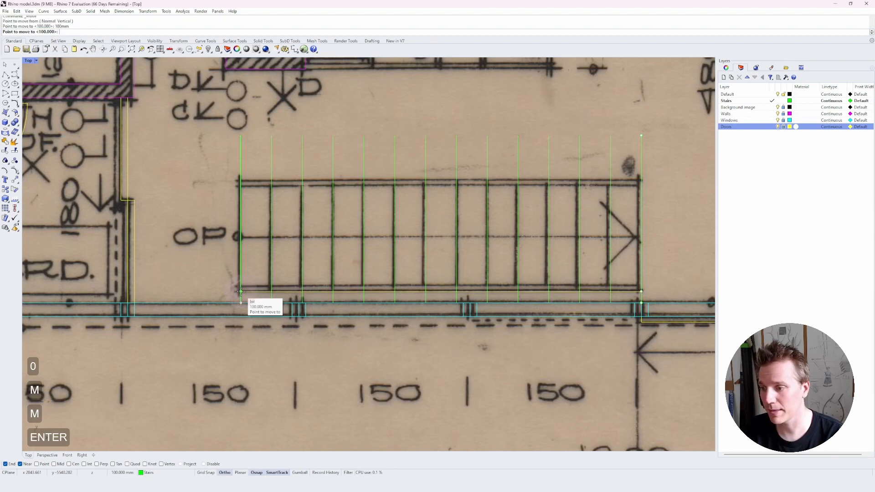
# Copy the bottom horizontal line 975 mm upward to form the stair's top edge.
pyautogui.write('c')
pyautogui.press('space')
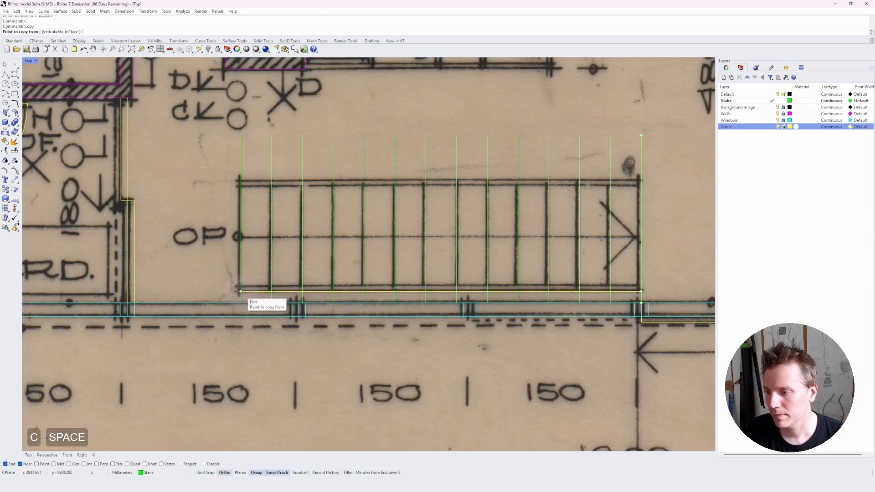
pyautogui.click(241, 291)
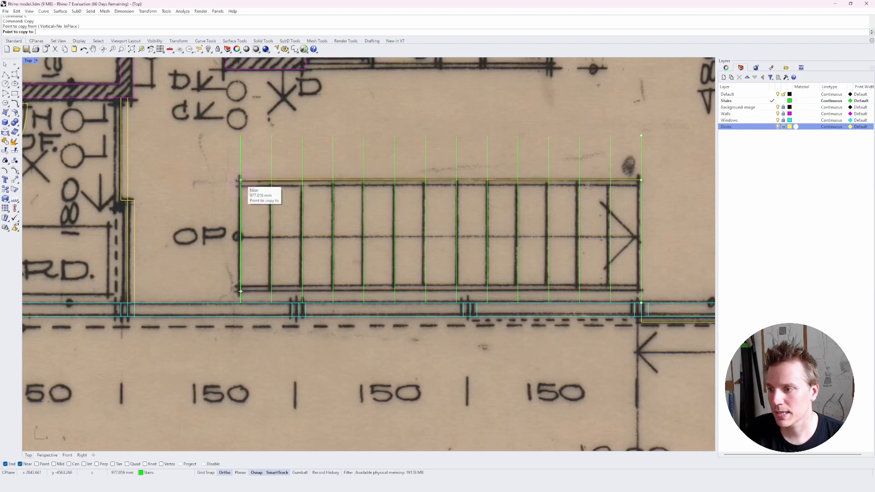
pyautogui.write('975')
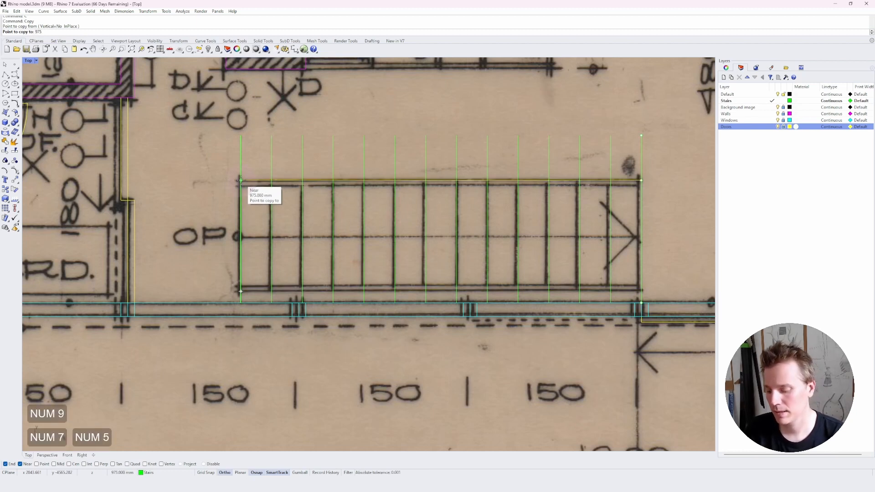
pyautogui.write('mm')
pyautogui.press('Return')
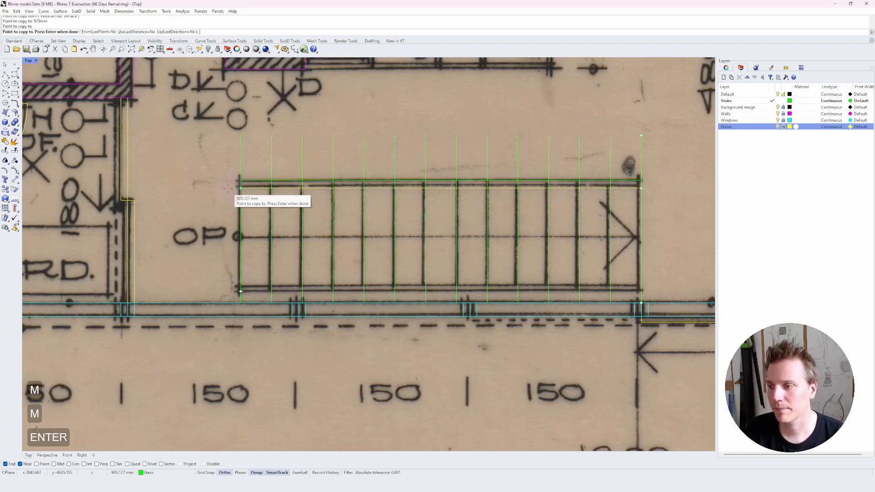
pyautogui.press('Escape')
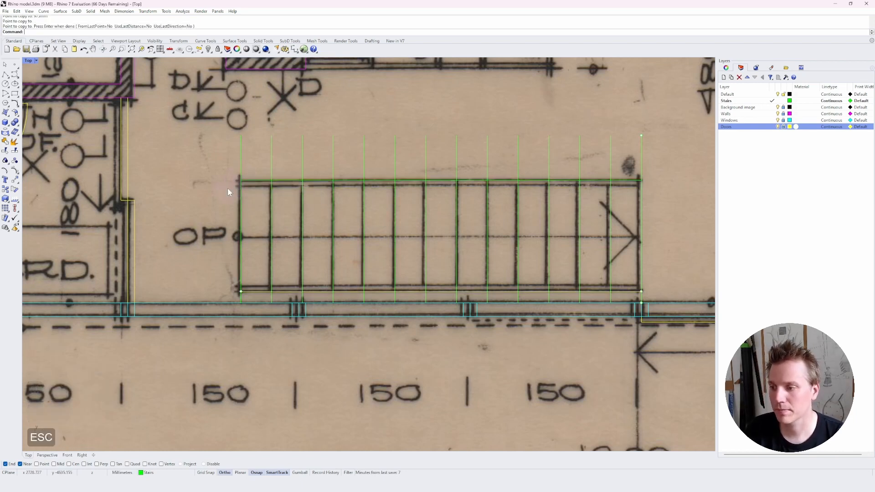
# Copy the top edge line 50 mm downward inside the stair.
pyautogui.click(256, 182)
pyautogui.write('c')
pyautogui.press('space')
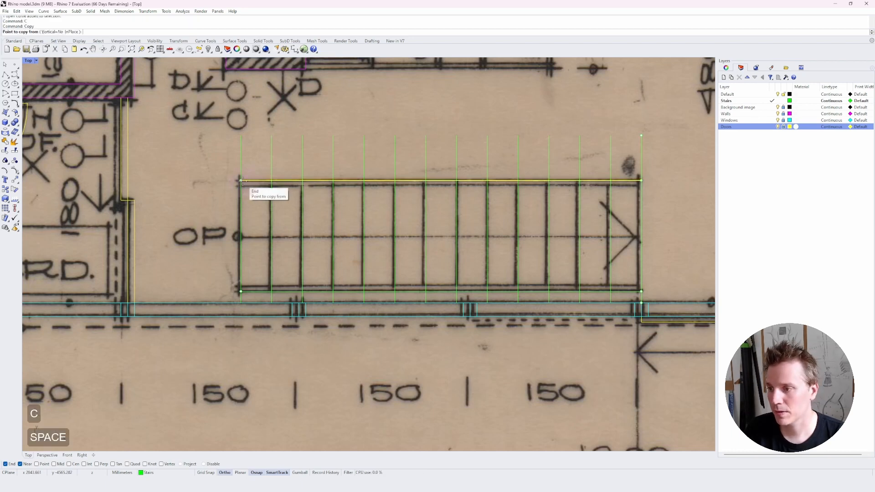
pyautogui.click(240, 181)
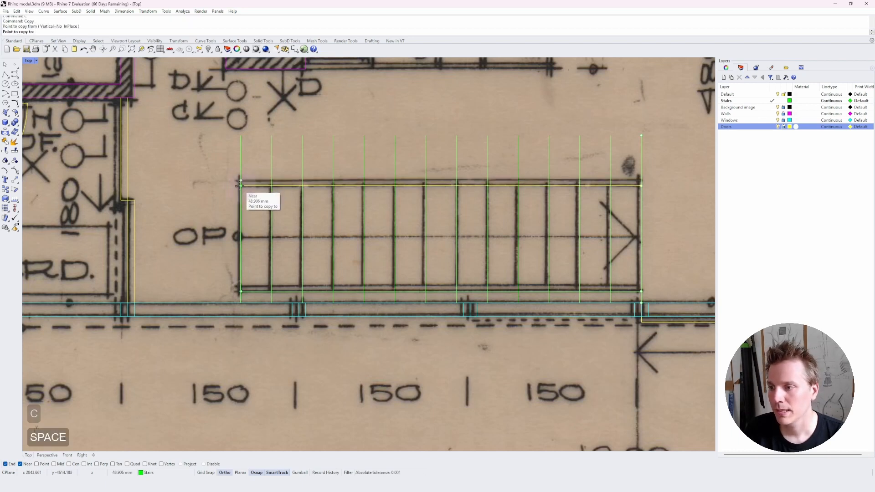
pyautogui.write('50')
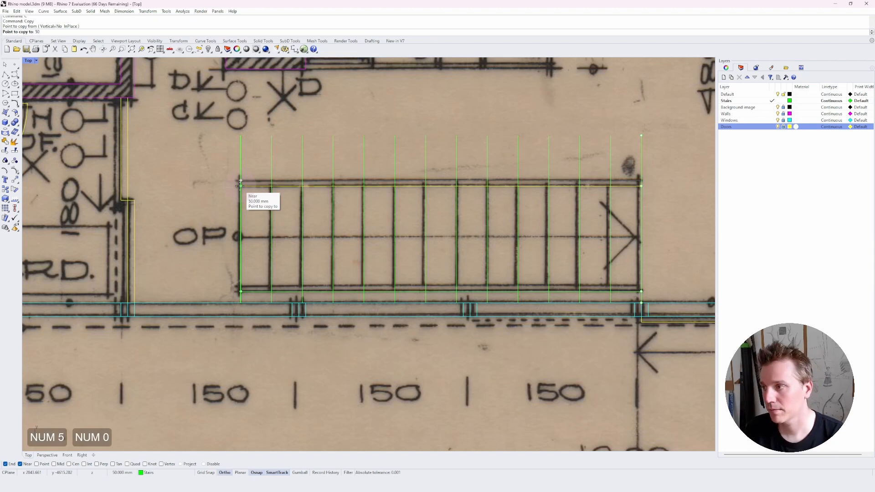
pyautogui.write('mm')
pyautogui.press('Return')
pyautogui.click(240, 186)
pyautogui.press('Escape')
pyautogui.press('Escape')
pyautogui.press('Escape')
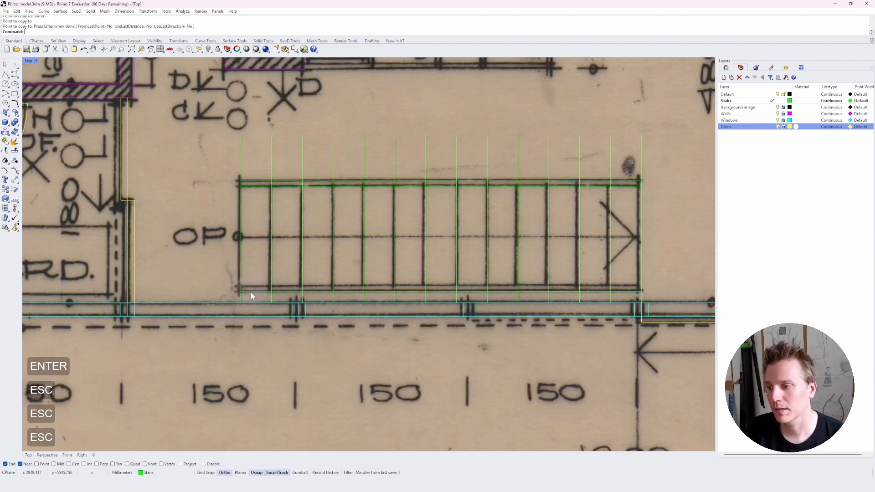
# Copy the bottom edge line 50 mm upward inside the stair.
pyautogui.click(249, 292)
pyautogui.write('c')
pyautogui.press('space')
pyautogui.click(241, 291)
pyautogui.write('50mm')
pyautogui.press('Return')
pyautogui.press('Escape')
pyautogui.press('Escape')
pyautogui.press('Escape')
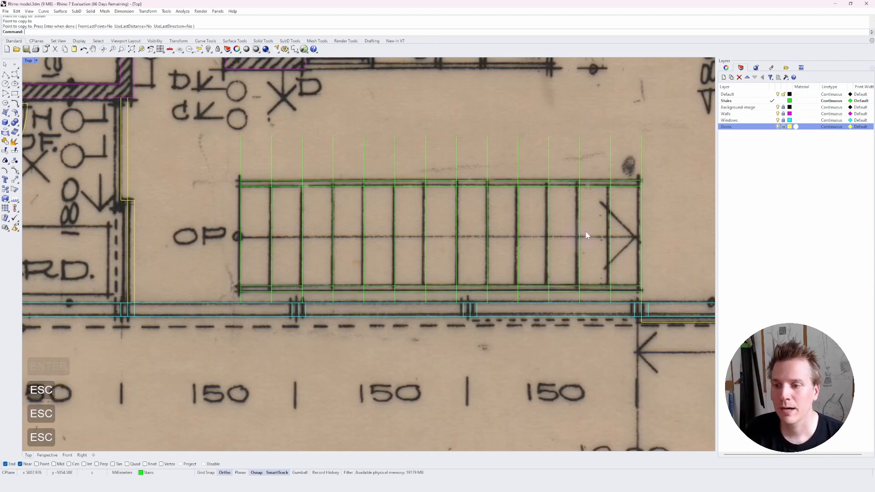
# Trim the vertical tread lines that stick out beyond the two inner horizontal lines.
pyautogui.click(621, 187)
pyautogui.keyDown('shift'); pyautogui.click(619, 286); pyautogui.keyUp('shift')
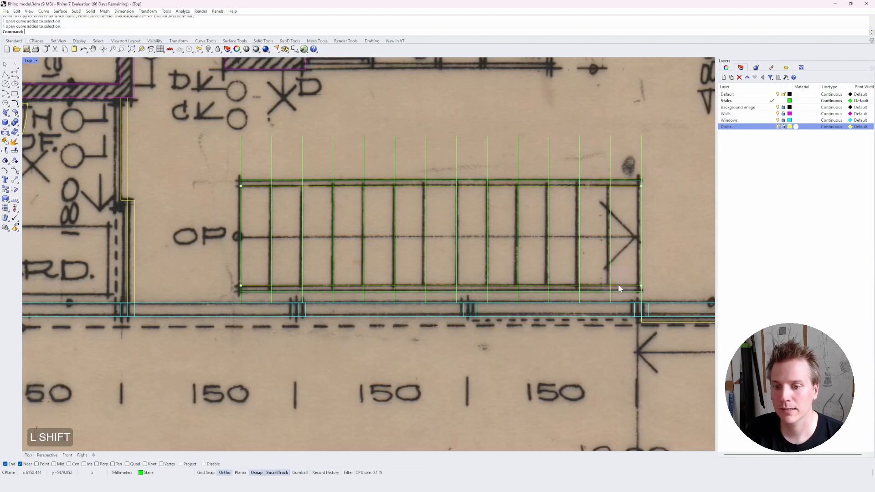
pyautogui.write('t')
pyautogui.press('space')
pyautogui.moveTo(620, 114); pyautogui.dragTo(259, 164)
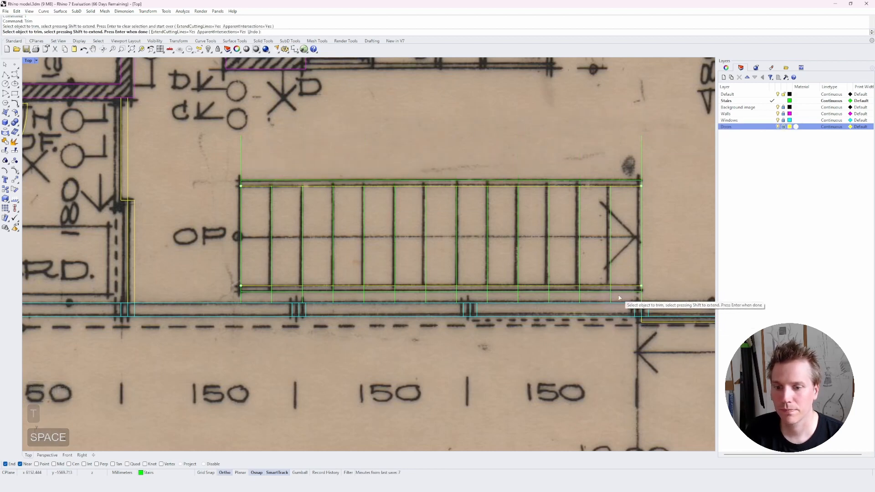
pyautogui.moveTo(618, 295); pyautogui.dragTo(258, 299)
pyautogui.press('space')
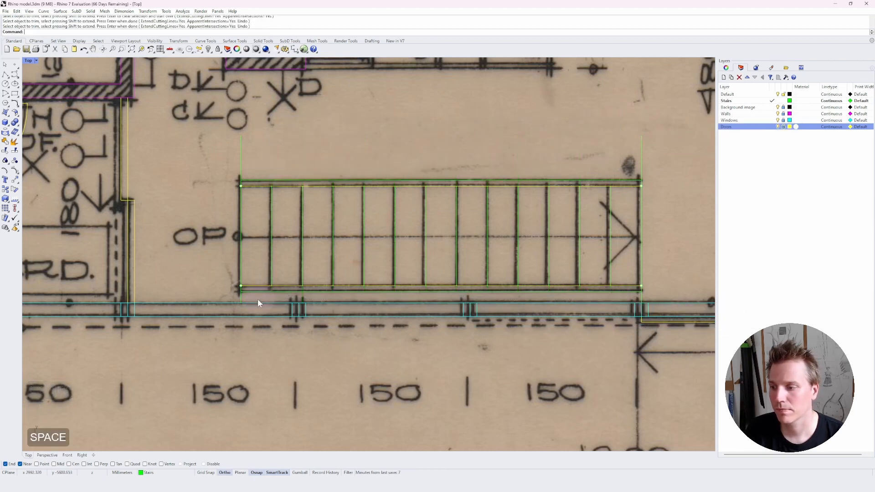
# Trim the first and last vertical lines back to the outer top and bottom lines.
pyautogui.click(265, 182)
pyautogui.keyDown('shift'); pyautogui.click(252, 291); pyautogui.keyUp('shift')
pyautogui.write('tr')
pyautogui.press('space')
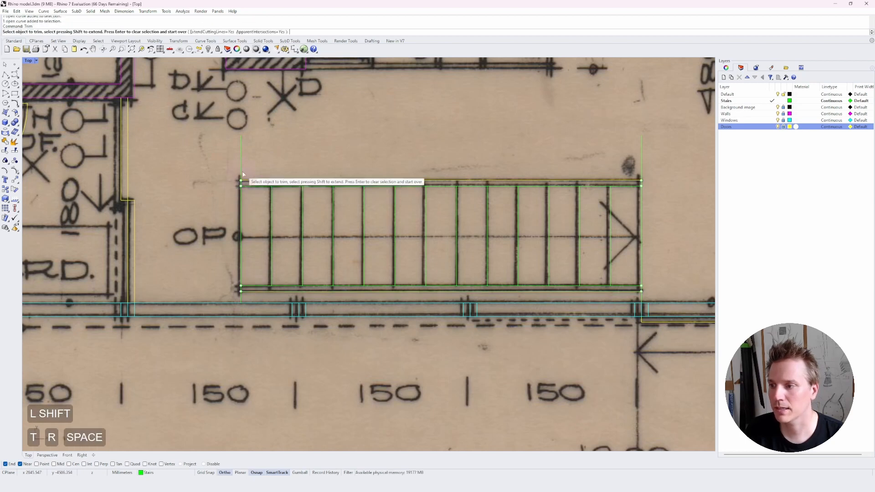
pyautogui.click(241, 173)
pyautogui.click(241, 297)
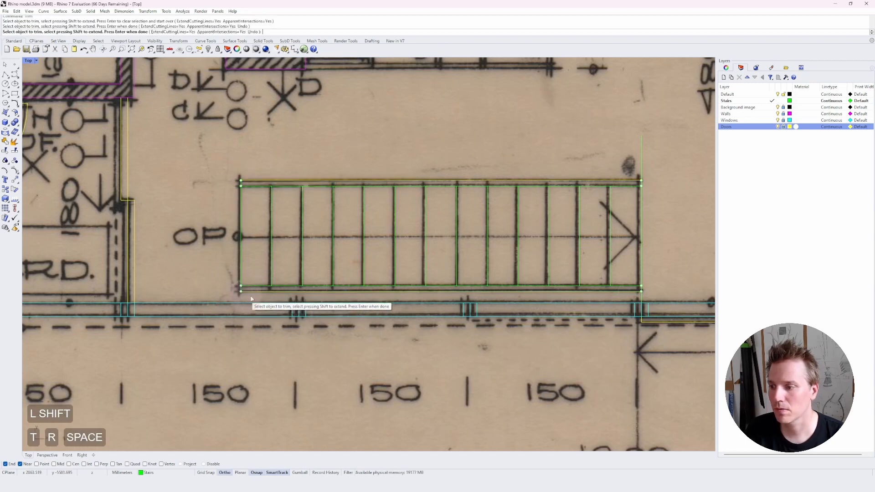
pyautogui.click(641, 297)
pyautogui.click(641, 173)
pyautogui.press('space')
pyautogui.press('Escape')
pyautogui.press('Escape')
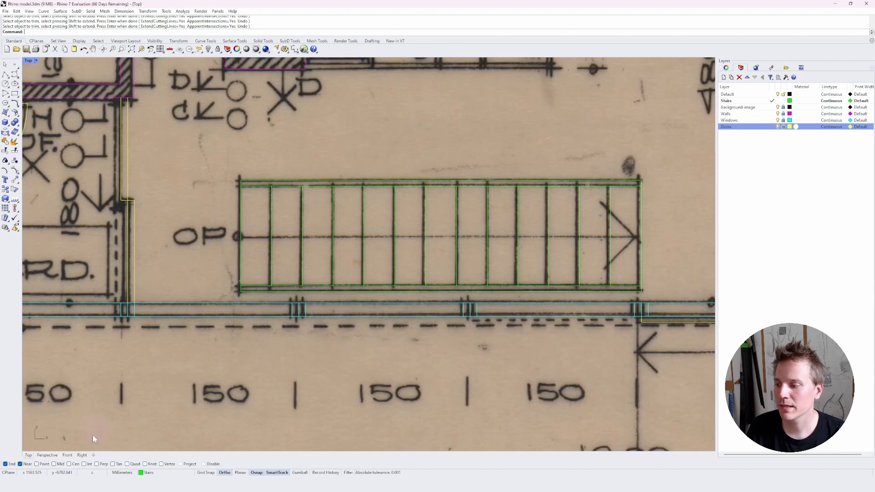
# Enable the Mid object snap and draw a centre line from the first tread line's midpoint to the last one's.
pyautogui.click(56, 464)
pyautogui.write('L')
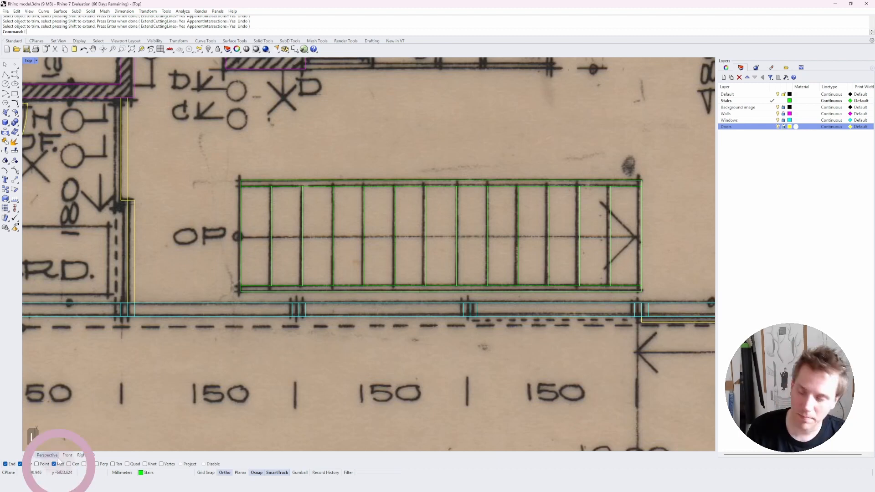
pyautogui.press('space')
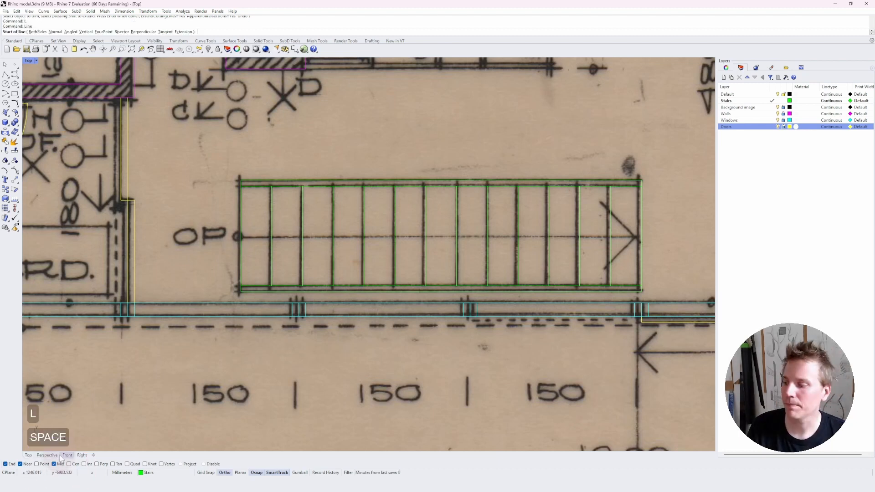
pyautogui.click(239, 236)
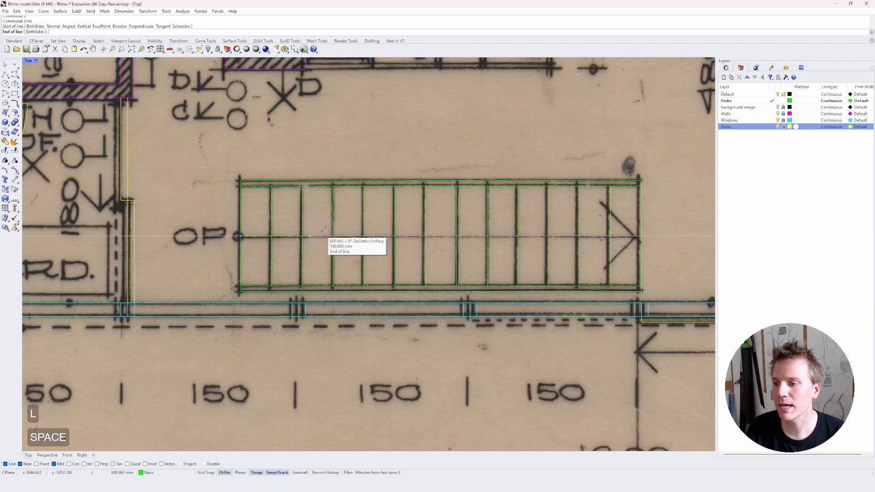
pyautogui.click(641, 236)
# Draw one diagonal arrowhead line from the centre line's end toward the upper-left, following the plan's arrow.
pyautogui.write('ll')
pyautogui.press('space')
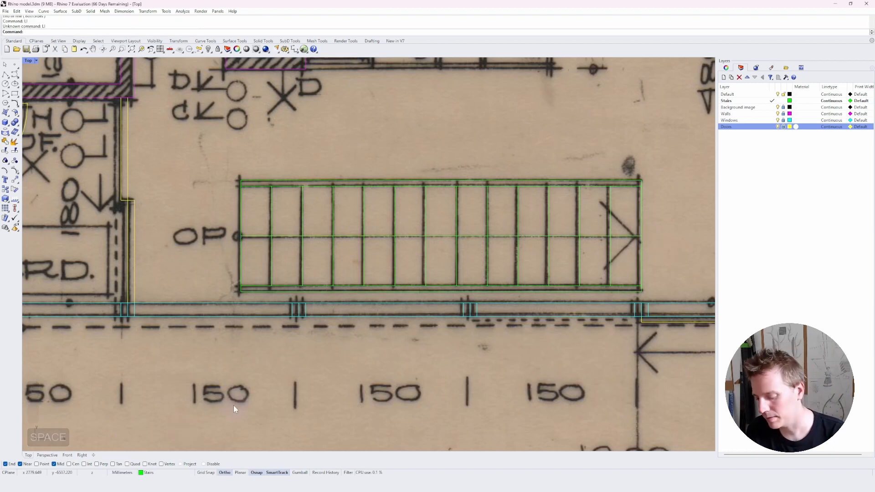
pyautogui.write('L')
pyautogui.press('space')
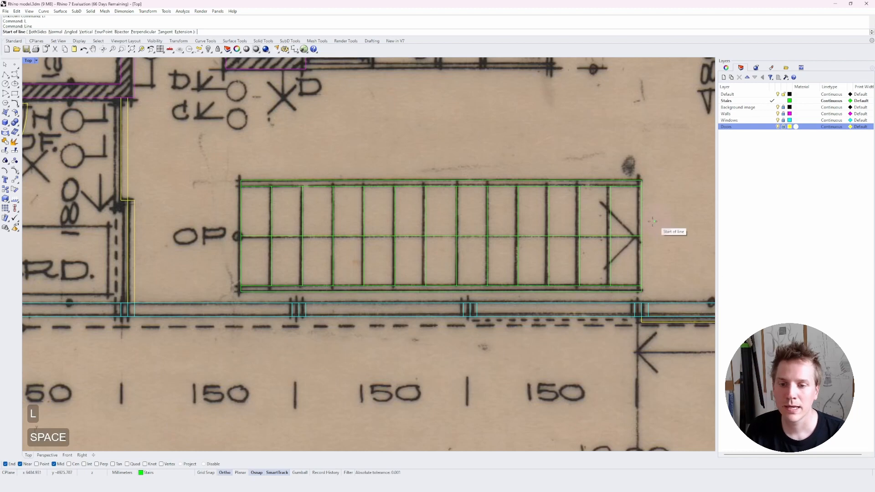
pyautogui.click(641, 236)
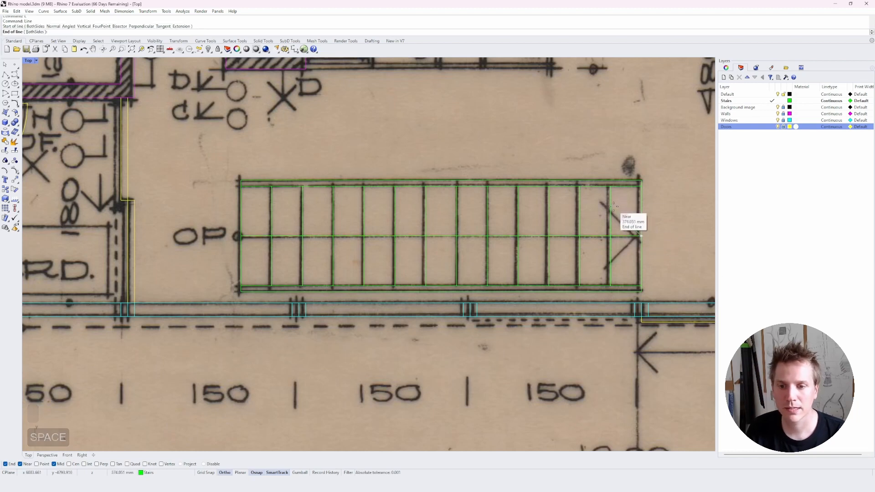
pyautogui.click(612, 206)
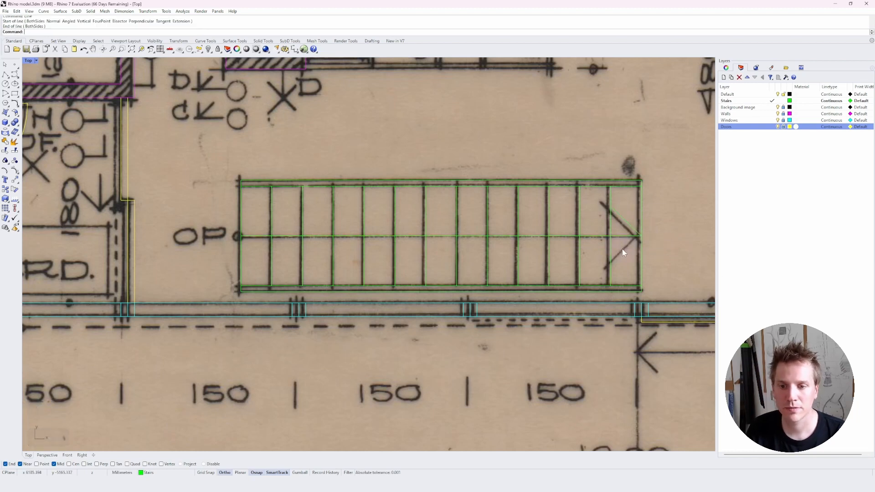
# Mirror the arrowhead line across the centre line to complete the arrow.
pyautogui.click(636, 228)
pyautogui.write('M')
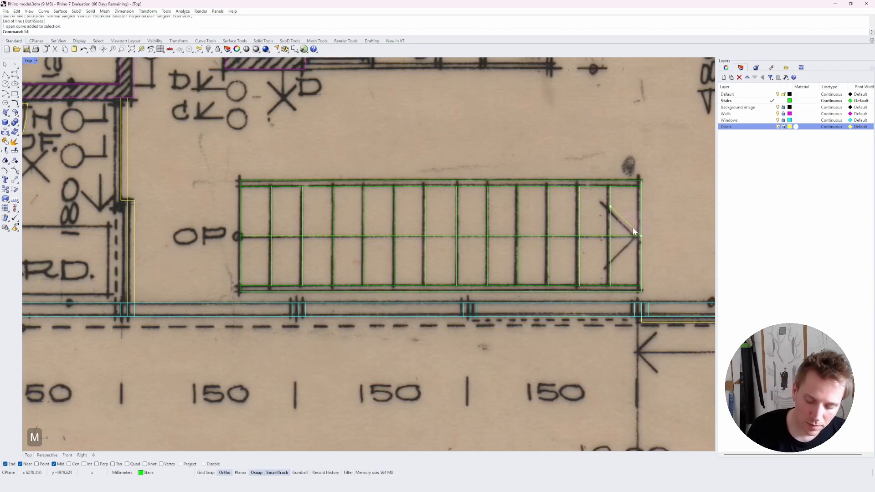
pyautogui.write('irror')
pyautogui.press('Return')
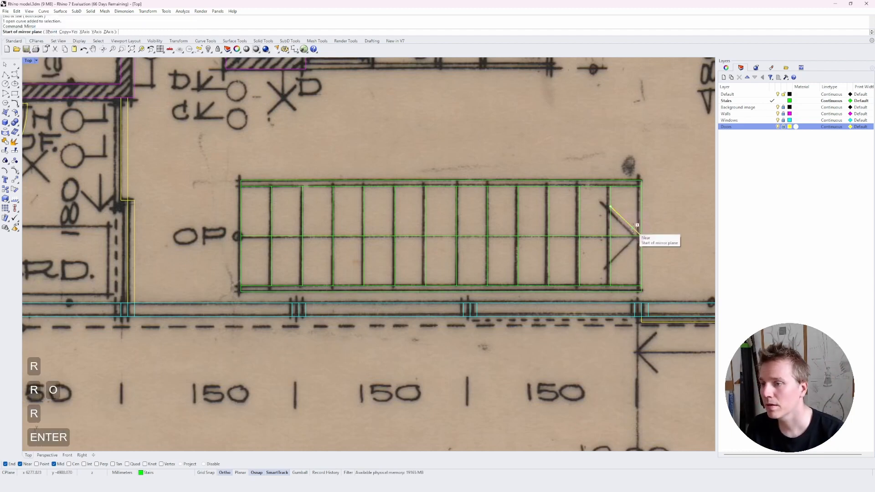
pyautogui.click(640, 236)
pyautogui.click(587, 237)
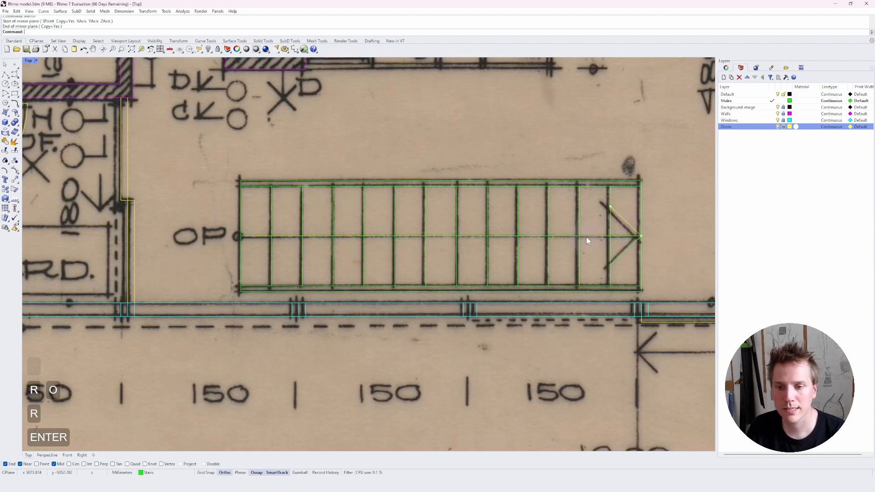
pyautogui.press('Escape')
pyautogui.press('Escape')
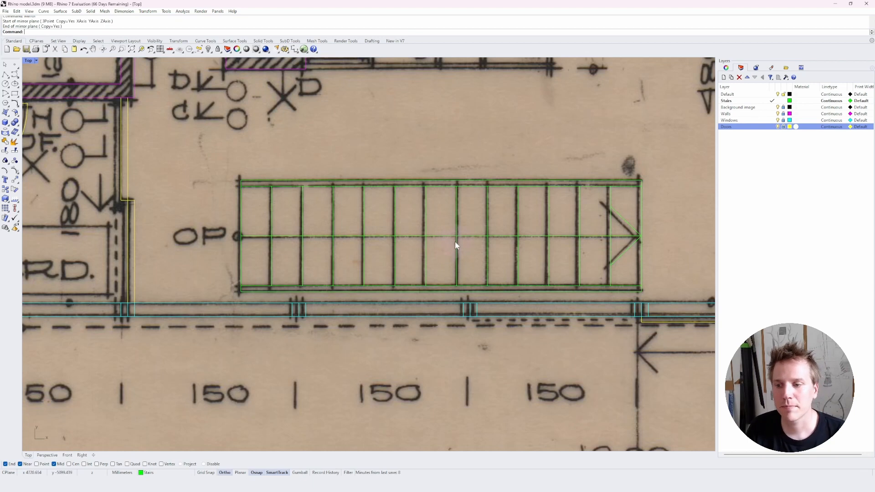
# Make Walls the current layer and draw a short horizontal line across the carport's side wall at the door opening.
pyautogui.scroll(-16, 444, 255)
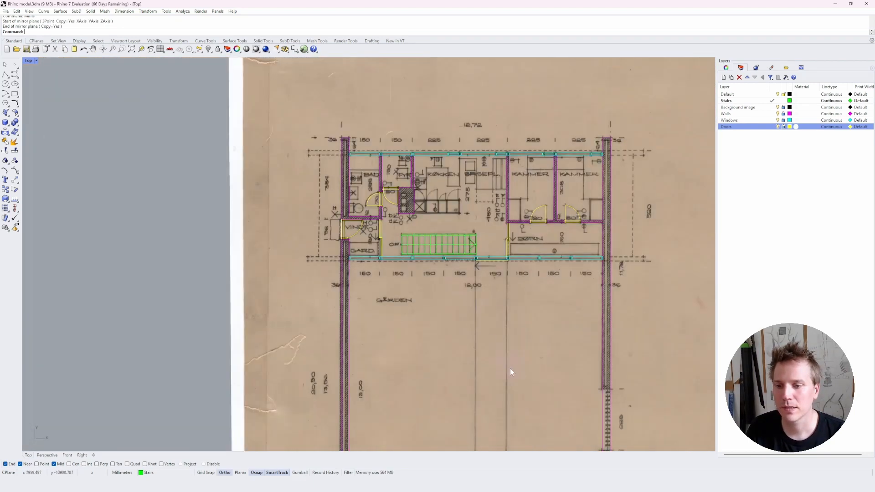
pyautogui.moveTo(511, 369); pyautogui.dragTo(468, 178, button='right')
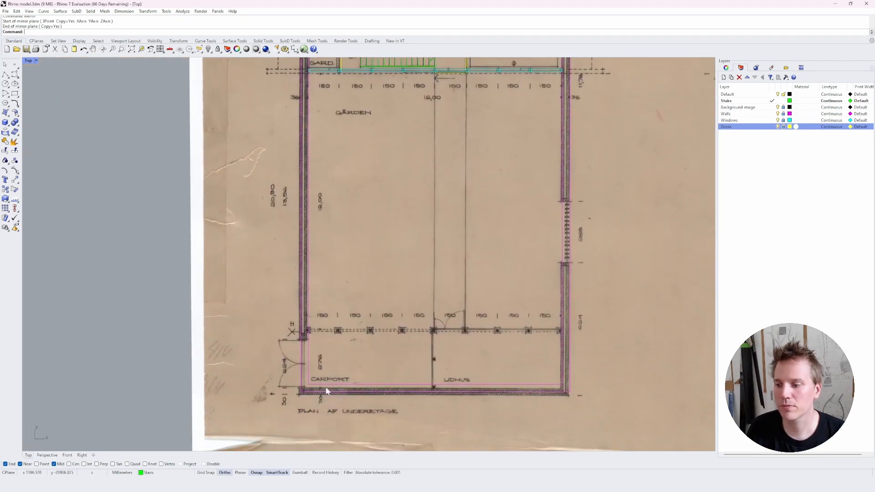
pyautogui.scroll(8, 281, 404)
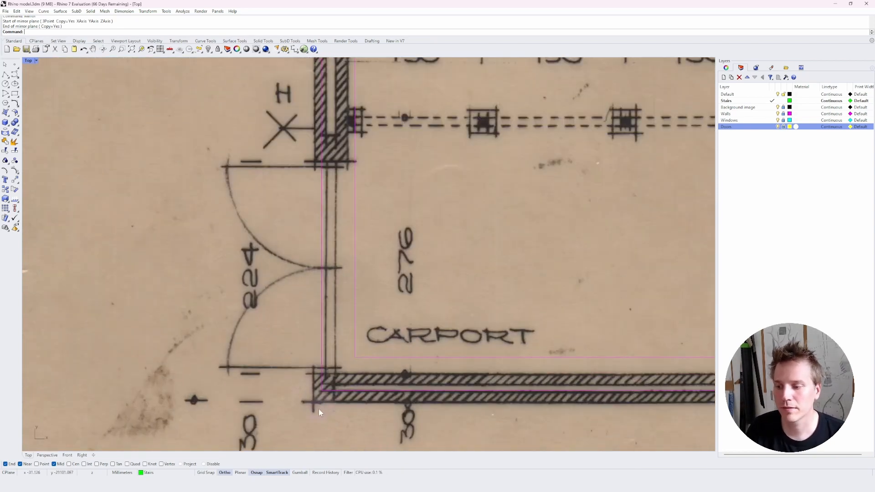
pyautogui.scroll(-2, 332, 369)
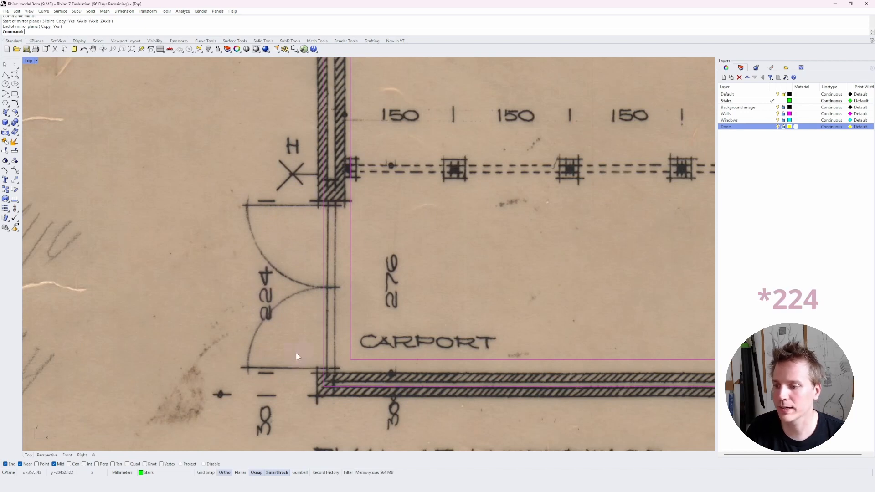
pyautogui.doubleClick(762, 114)
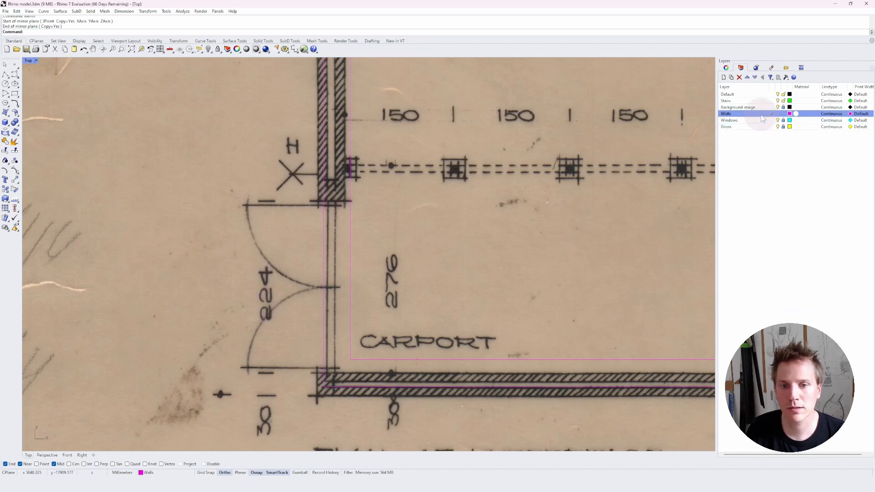
pyautogui.press('l')
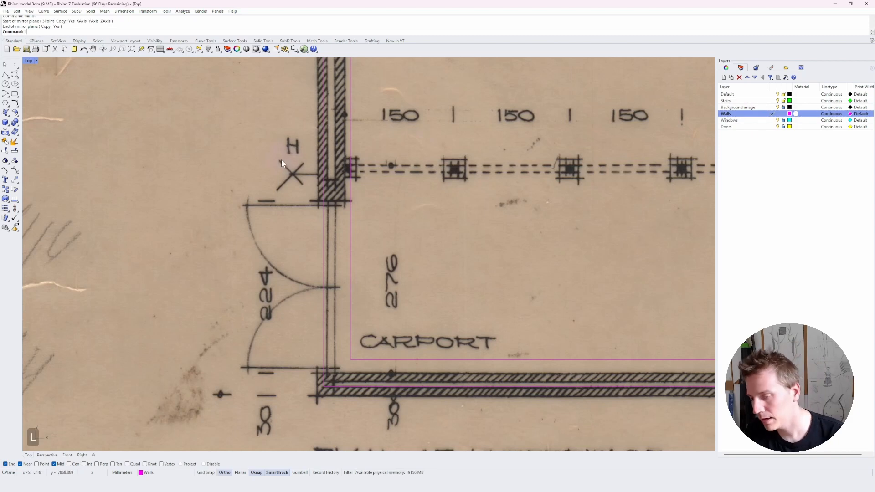
pyautogui.press('space')
pyautogui.click(350, 359)
pyautogui.click(326, 360)
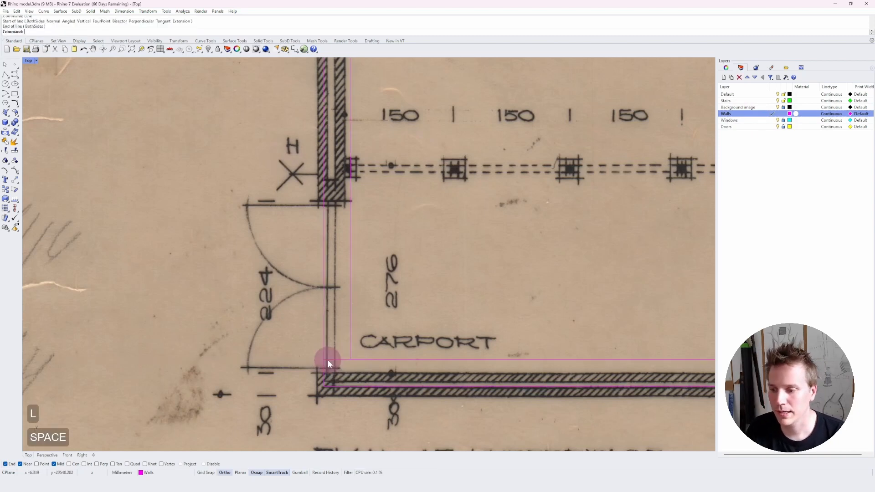
# Copy the door-opening line 224 cm up the carport's side wall to mark the opening's other edge.
pyautogui.click(336, 359)
pyautogui.press('c')
pyautogui.press('space')
pyautogui.click(396, 340)
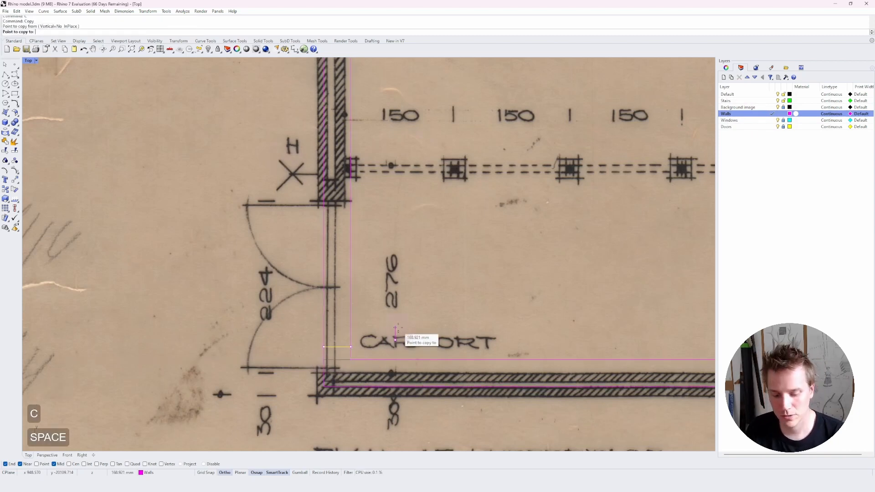
pyautogui.write('224cm')
pyautogui.press('Return')
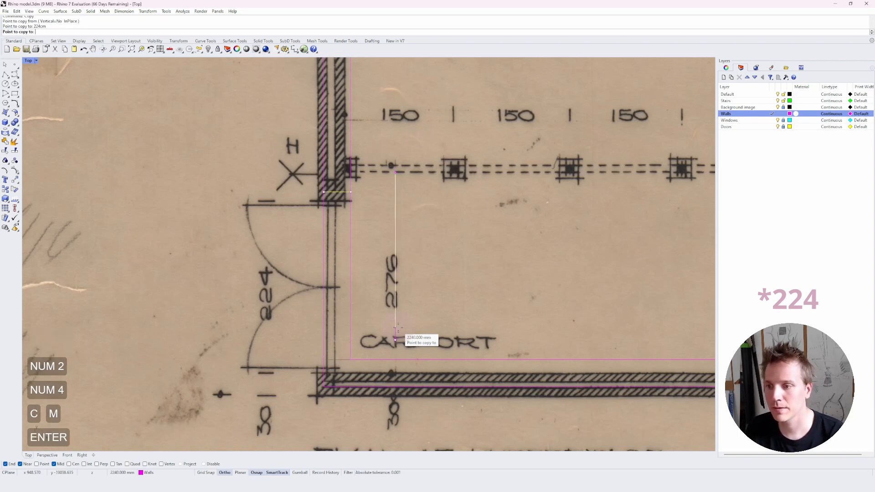
pyautogui.press('Escape')
pyautogui.press('Escape')
pyautogui.press('Escape')
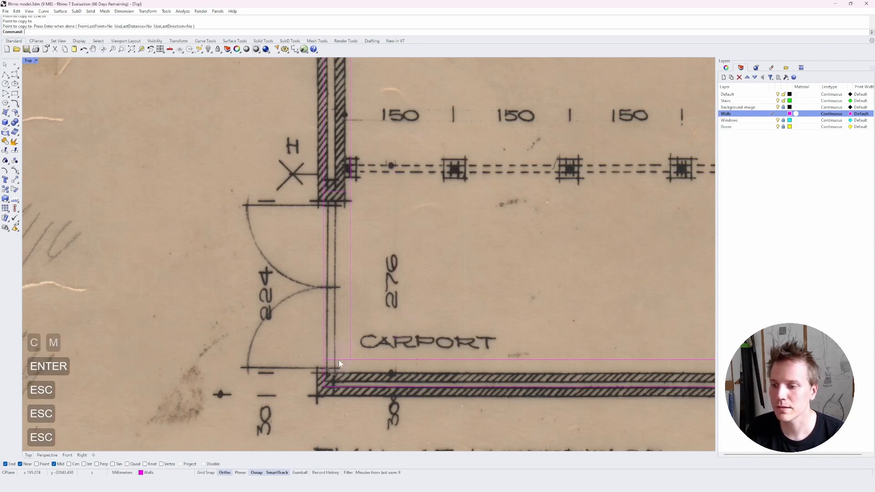
# Trim the carport wall outline between the two door-opening lines.
pyautogui.click(338, 360)
pyautogui.keyDown('shift'); pyautogui.click(337, 192); pyautogui.keyUp('shift')
pyautogui.write('t')
pyautogui.press('space')
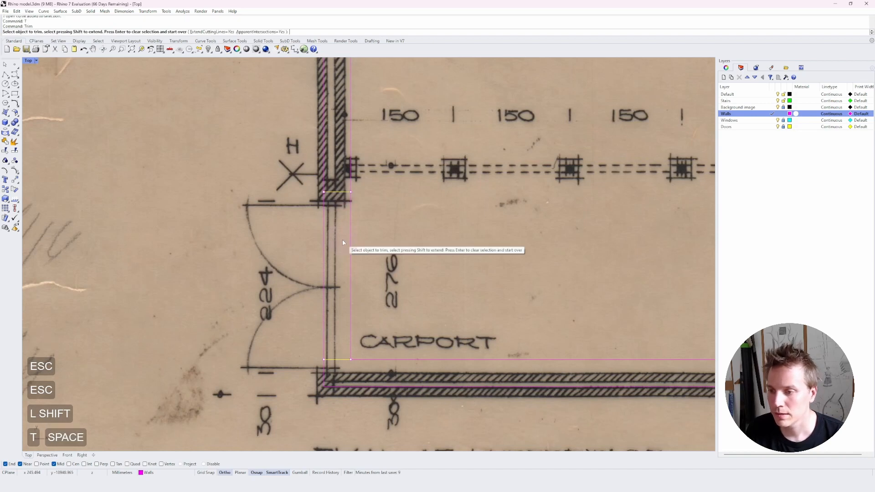
pyautogui.press('space')
pyautogui.keyDown('shift'); pyautogui.click(351, 180); pyautogui.keyUp('shift')
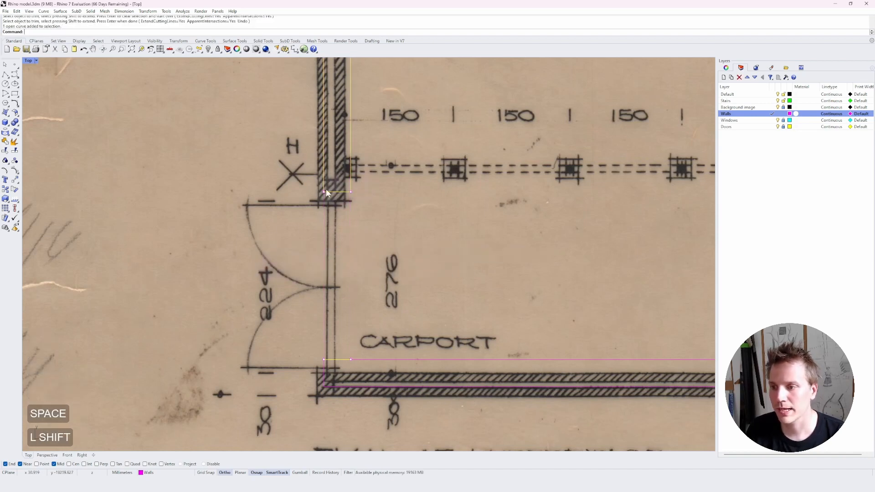
pyautogui.keyDown('shift'); pyautogui.click(356, 360); pyautogui.keyUp('shift')
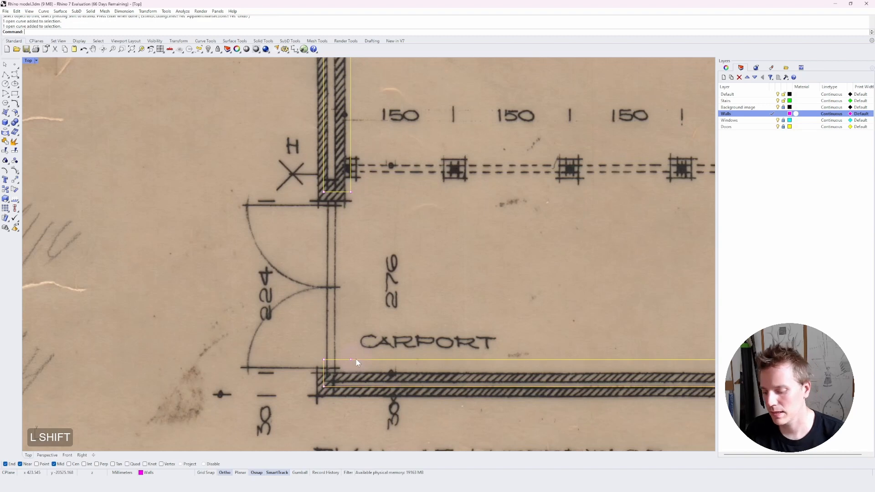
# Join the trimmed wall curves and undo the join.
pyautogui.write('join')
pyautogui.press('Return')
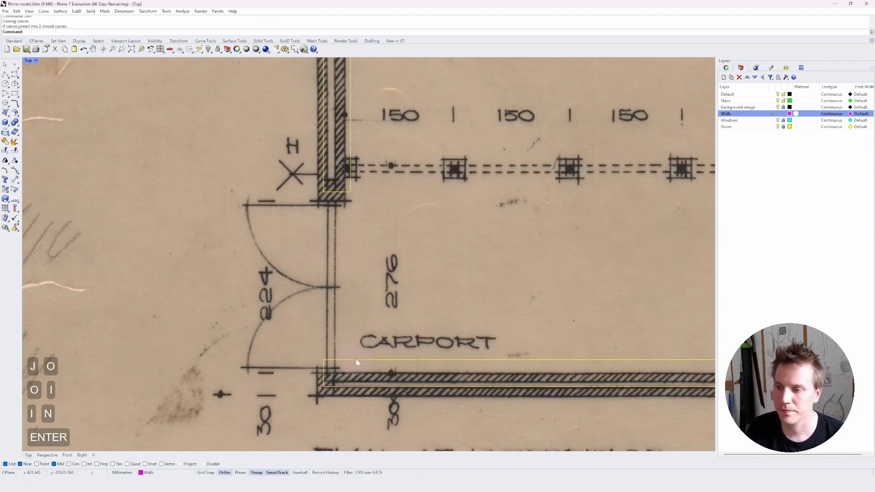
pyautogui.press('Escape')
pyautogui.hotkey('ctrl', 'z')
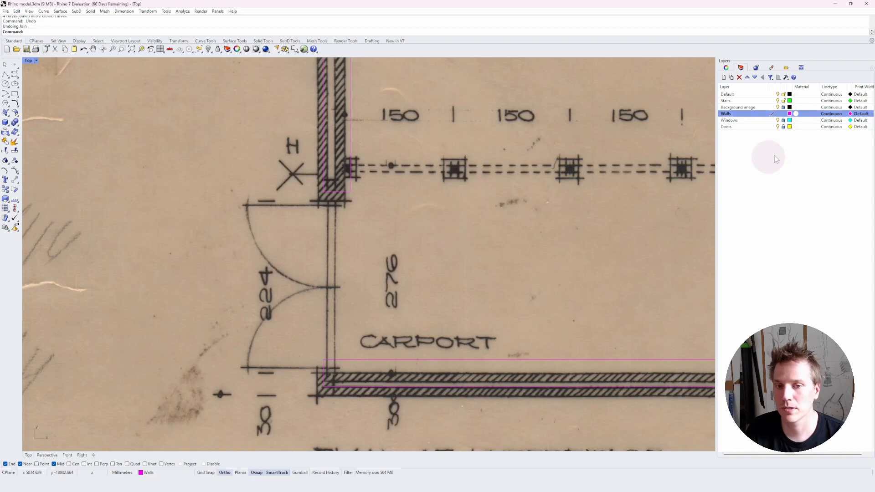
# Copy the small door-frame rectangle from the VINDF door to the carport door opening's upper corner.
pyautogui.scroll(2, 483, 223)
pyautogui.scroll(-16, 365, 299)
pyautogui.moveTo(401, 85); pyautogui.dragTo(402, 240, button='right')
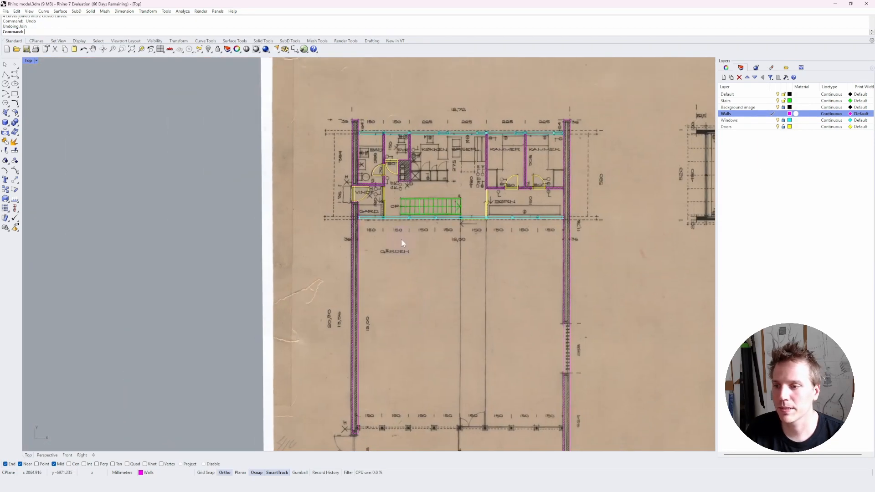
pyautogui.scroll(5, 367, 190)
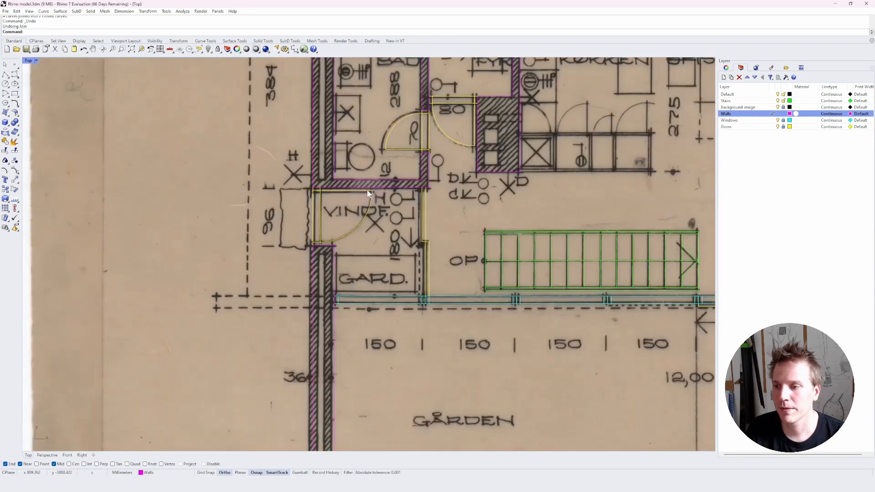
pyautogui.click(771, 126)
pyautogui.scroll(2, 313, 188)
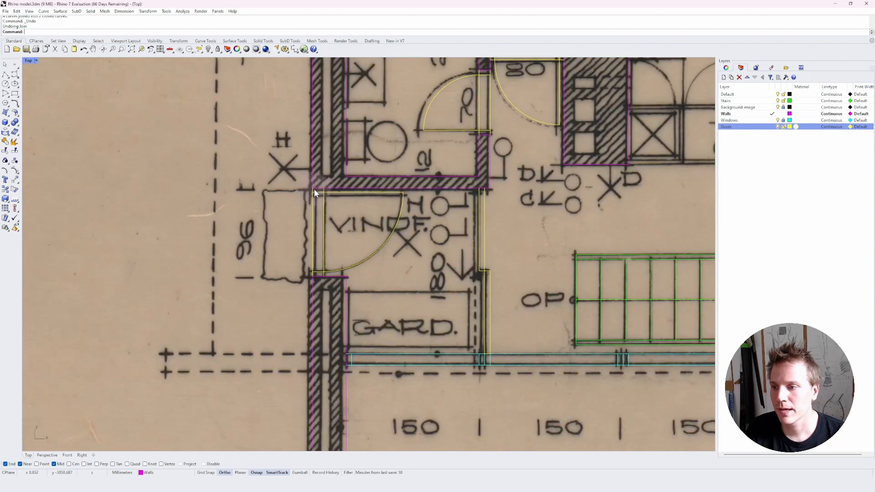
pyautogui.click(313, 189)
pyautogui.write('c')
pyautogui.press('space')
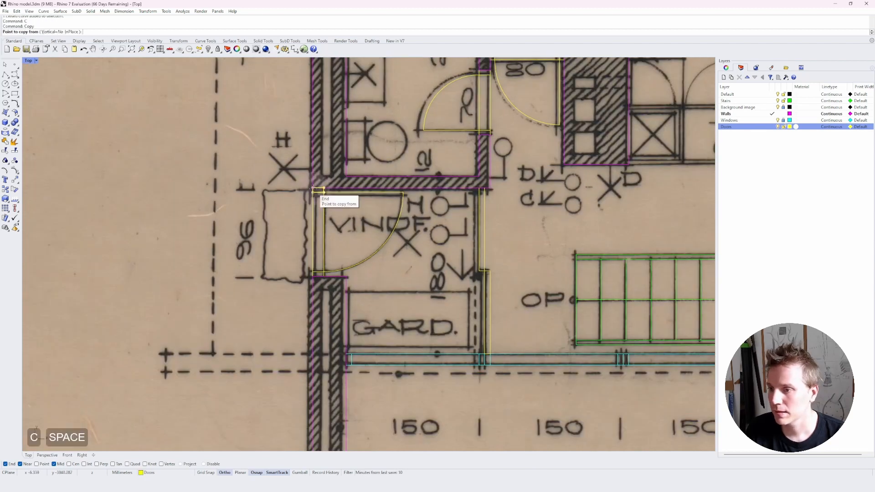
pyautogui.click(314, 188)
pyautogui.scroll(-6, 313, 188)
pyautogui.scroll(-3, 314, 274)
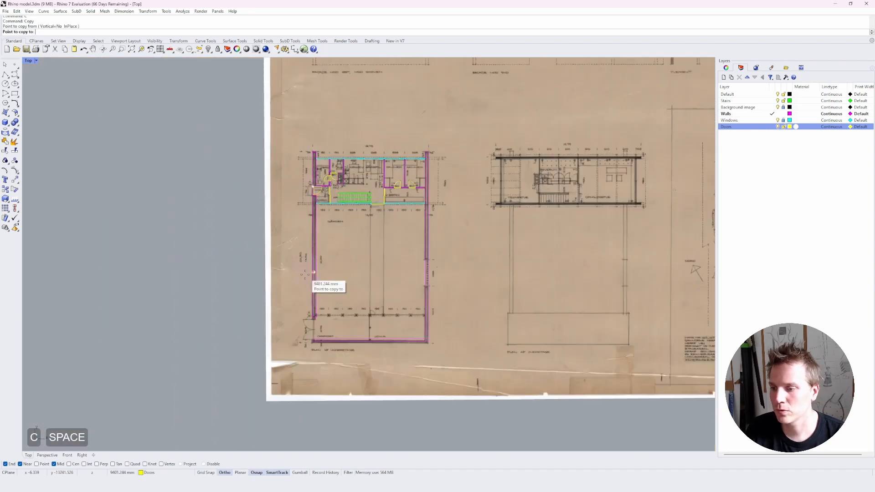
pyautogui.scroll(10, 328, 328)
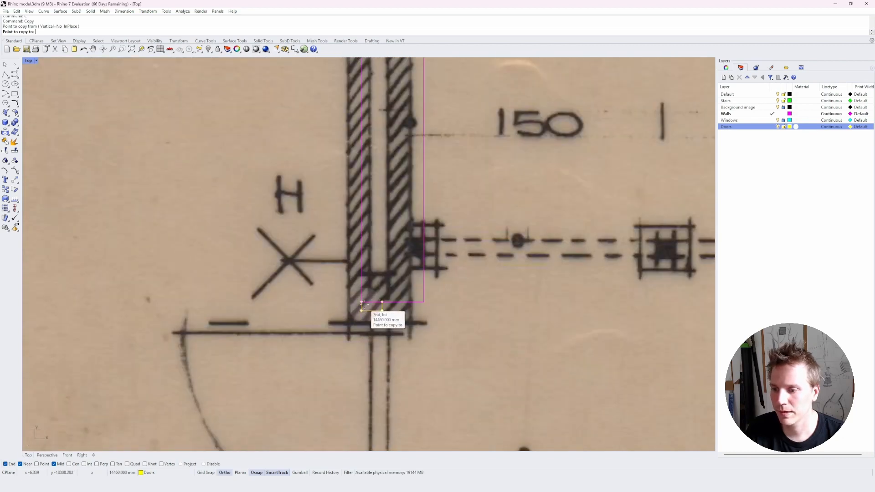
pyautogui.click(362, 322)
pyautogui.press('Escape')
pyautogui.press('Escape')
# Move the copied door-frame rectangle slightly right onto the carport wall line.
pyautogui.scroll(-1, 403, 332)
pyautogui.moveTo(402, 333); pyautogui.dragTo(351, 187, button='right')
pyautogui.scroll(-2, 349, 192)
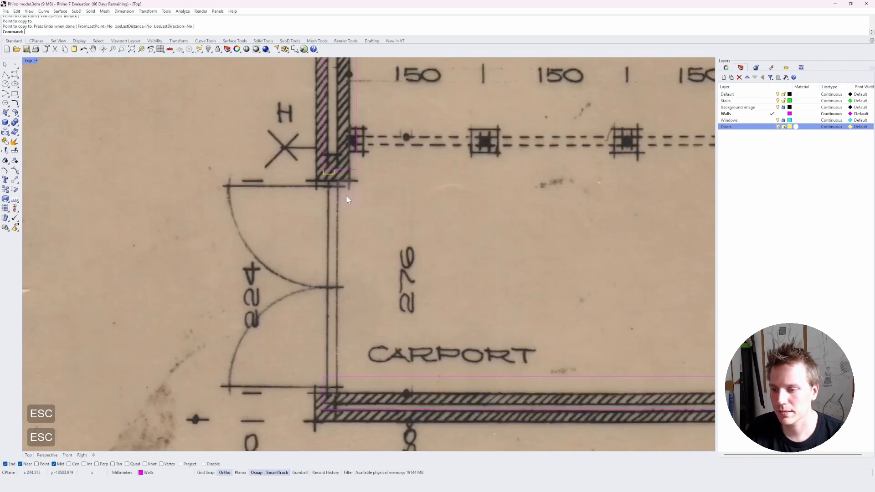
pyautogui.scroll(2, 338, 188)
pyautogui.click(332, 171)
pyautogui.write('m')
pyautogui.press('space')
pyautogui.press('space')
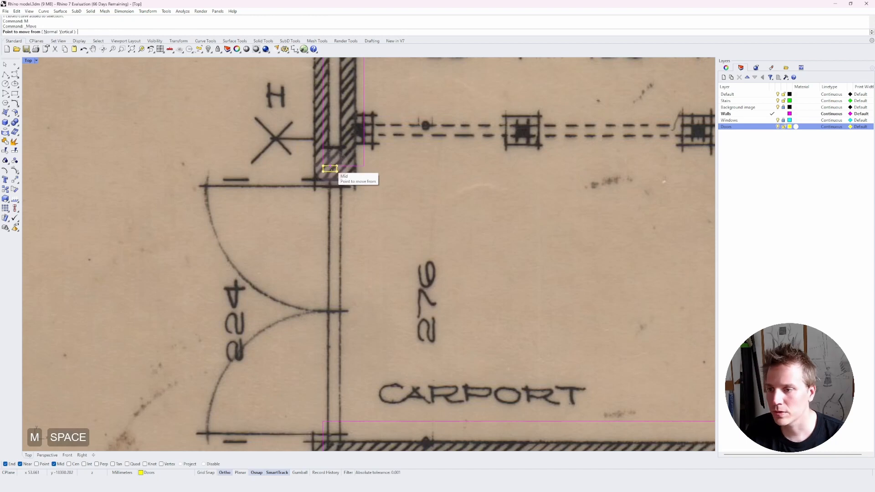
pyautogui.hotkey('ctrl', 'z')
pyautogui.click(330, 168)
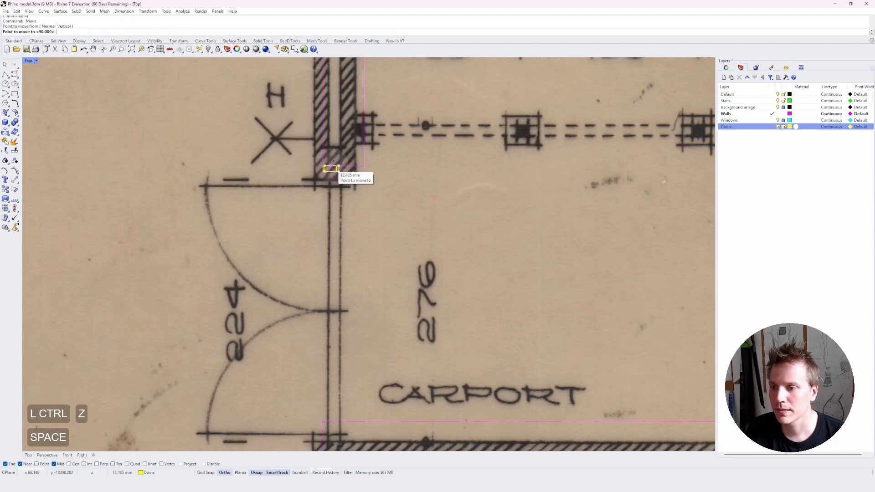
pyautogui.click(344, 169)
pyautogui.press('Escape')
pyautogui.press('Escape')
pyautogui.moveTo(349, 231); pyautogui.dragTo(353, 197, button='right')
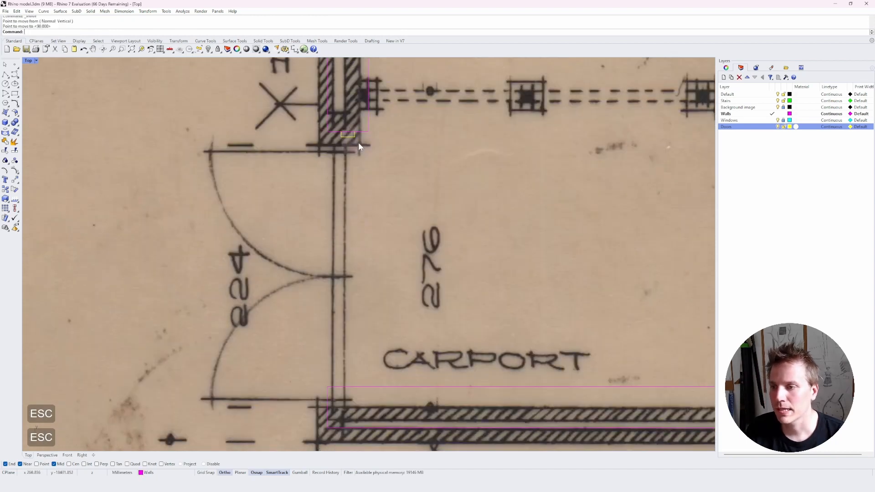
pyautogui.click(351, 136)
pyautogui.write('c')
pyautogui.press('space')
pyautogui.click(348, 137)
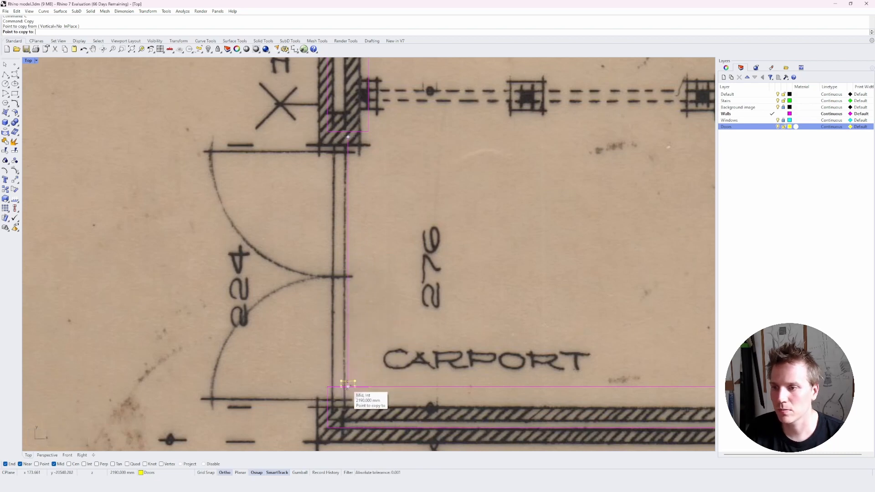
pyautogui.press('Escape')
pyautogui.press('Escape')
pyautogui.press('Escape')
# Enable the Perp object snap and copy the door-frame rectangle down to the door opening's lower edge.
pyautogui.click(348, 135)
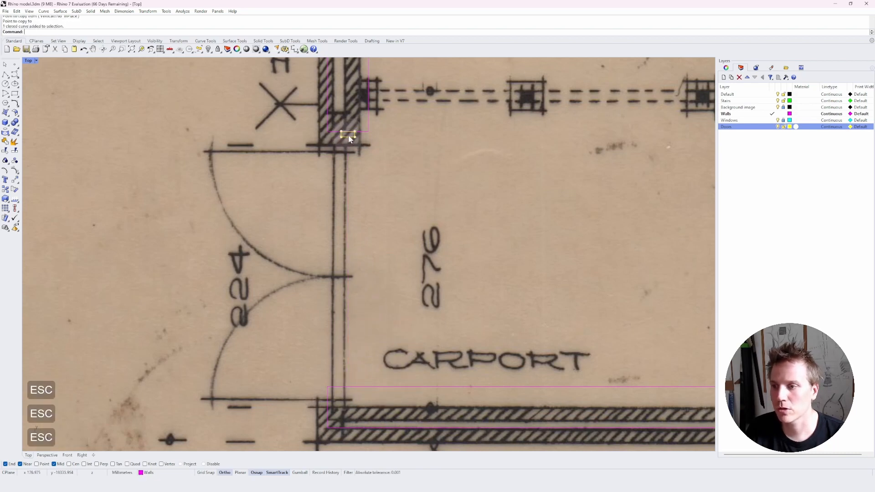
pyautogui.click(96, 464)
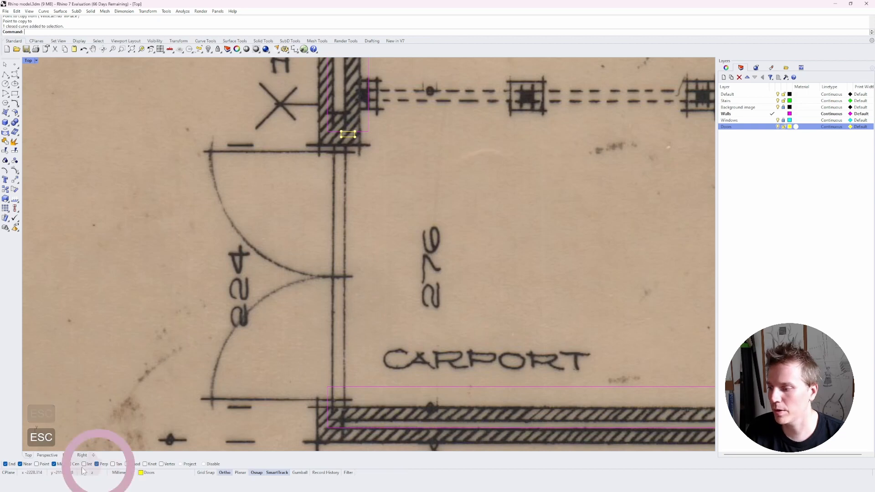
pyautogui.press('space')
pyautogui.click(348, 136)
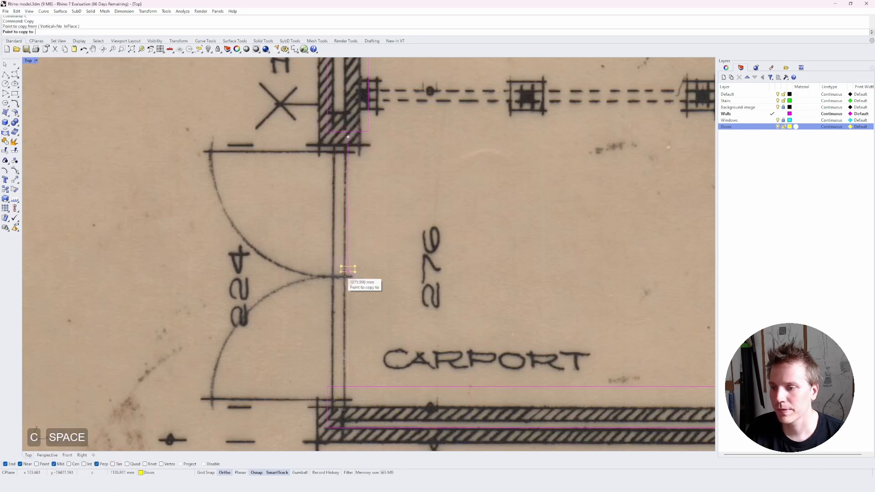
pyautogui.click(347, 386)
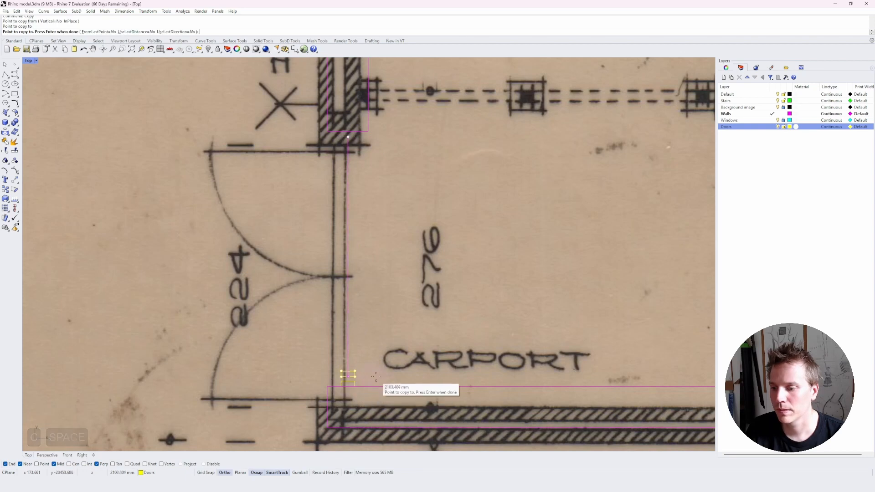
pyautogui.press('Escape')
pyautogui.press('Escape')
# Make Doors the current layer and draw two vertical jamb lines between the upper and lower frame rectangles.
pyautogui.write('l')
pyautogui.press('Return')
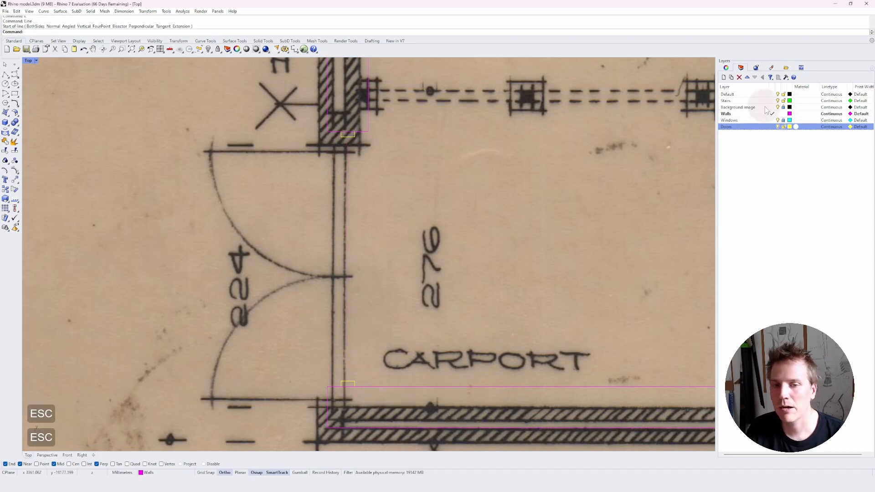
pyautogui.doubleClick(752, 127)
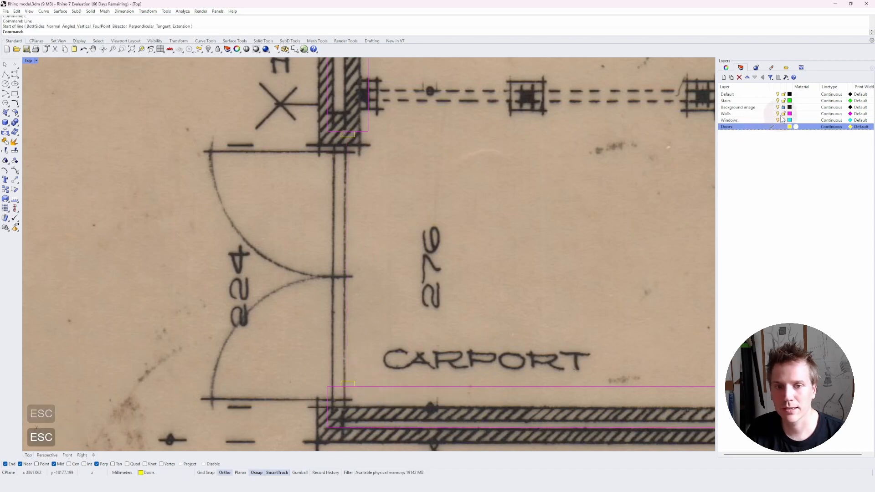
pyautogui.click(770, 114)
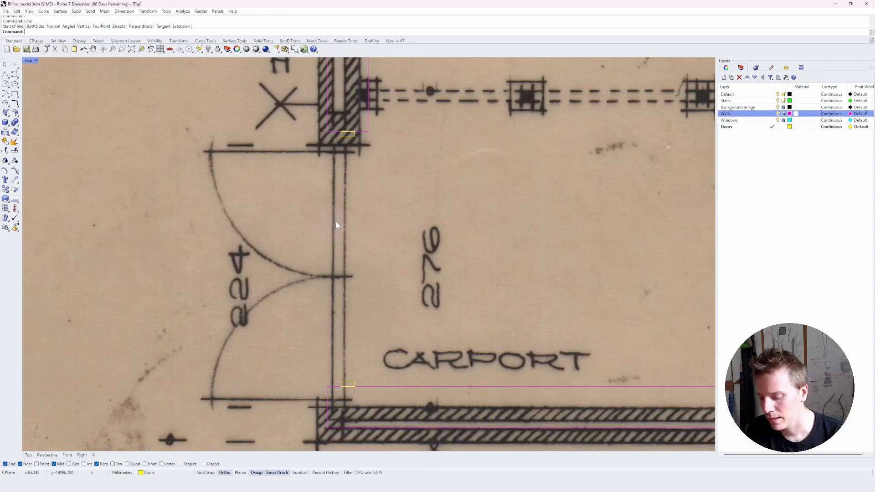
pyautogui.write('l')
pyautogui.press('space')
pyautogui.click(354, 136)
pyautogui.click(358, 381)
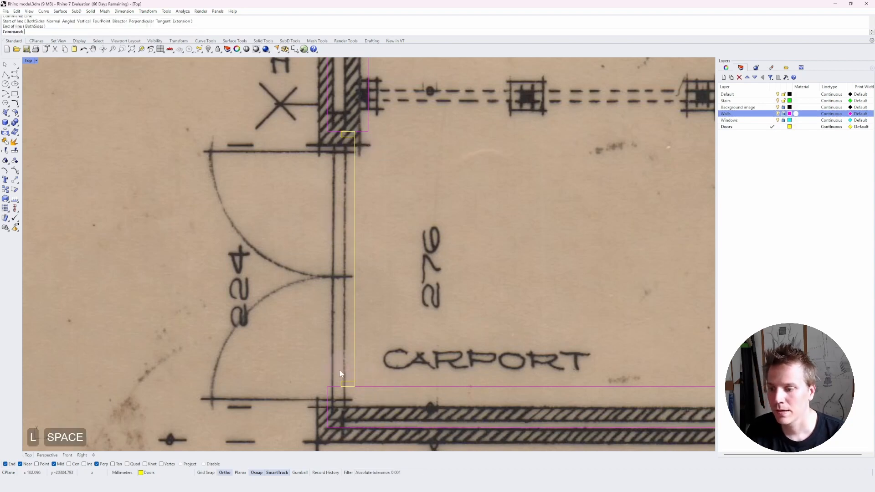
pyautogui.press('space')
pyautogui.click(341, 381)
pyautogui.click(341, 144)
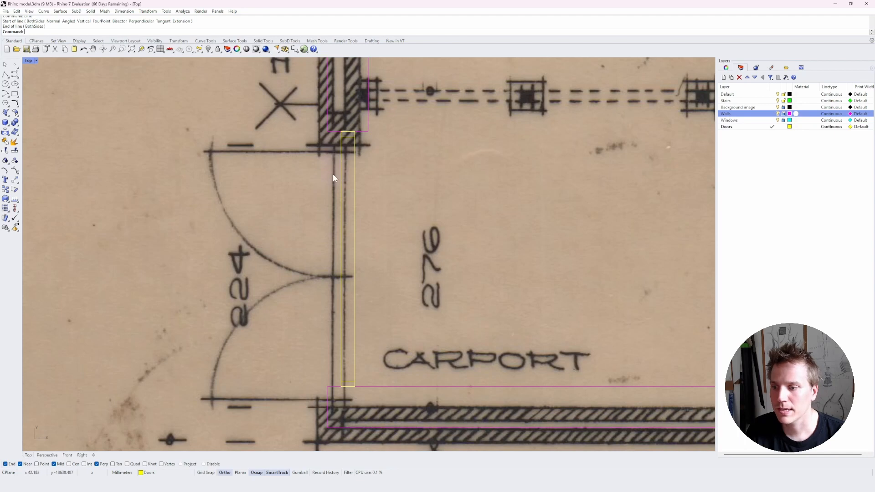
# Draw the door-swing arc centred at the upper jamb, from the jamb's midpoint round to the upper-left.
pyautogui.write('arc')
pyautogui.press('space')
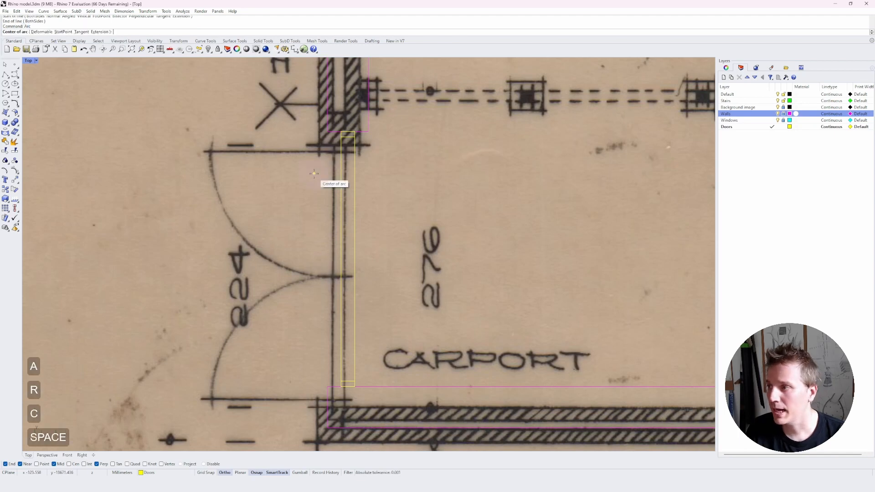
pyautogui.click(344, 148)
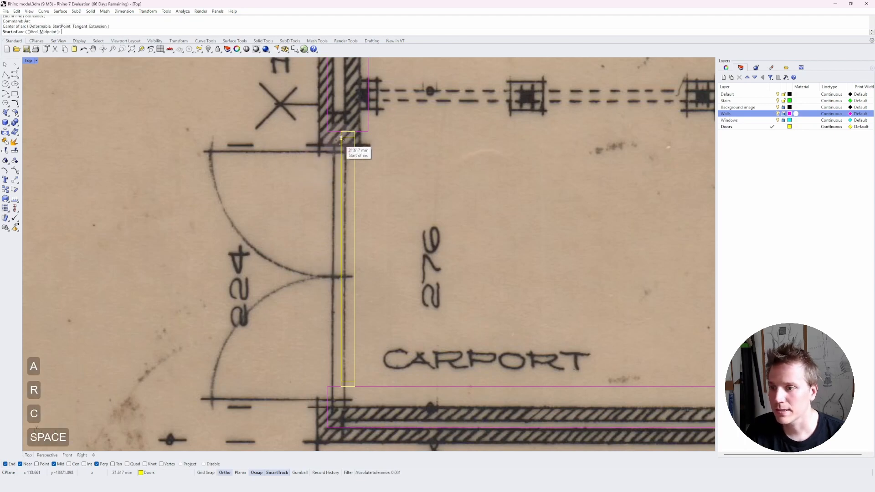
pyautogui.click(343, 260)
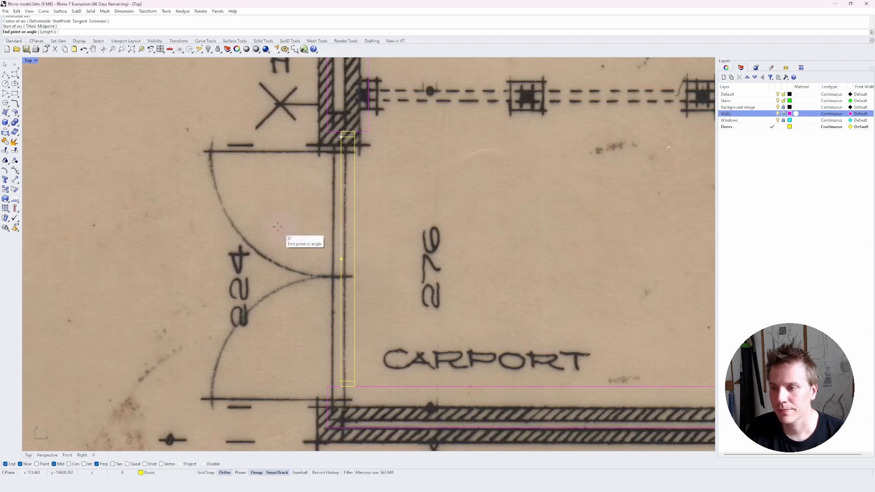
pyautogui.click(239, 157)
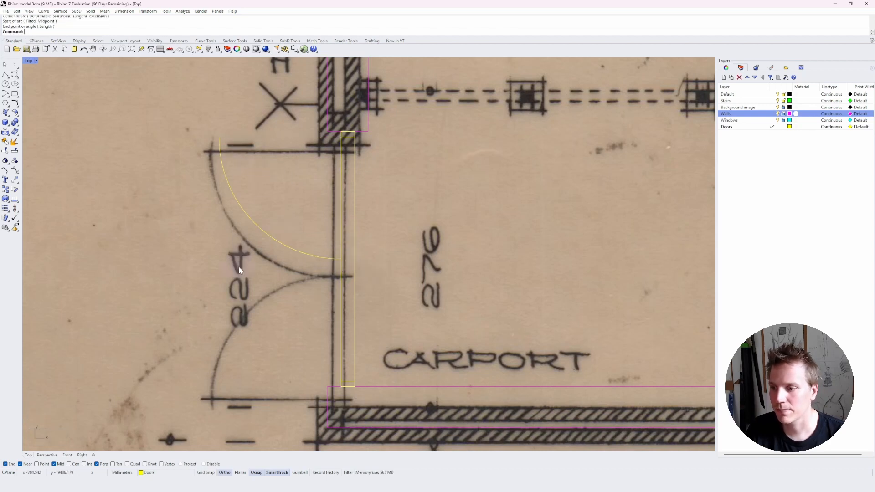
# Draw a horizontal door-leaf line from the arc's end to the jamb.
pyautogui.write('l')
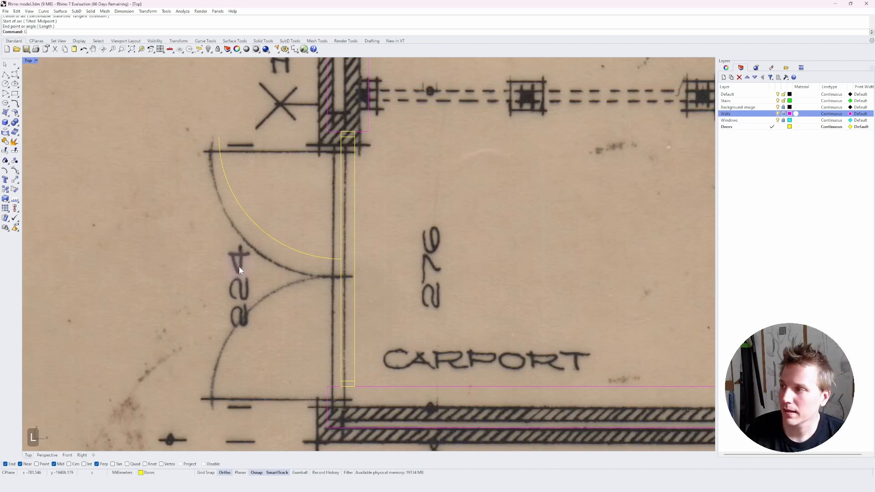
pyautogui.press('space')
pyautogui.click(220, 137)
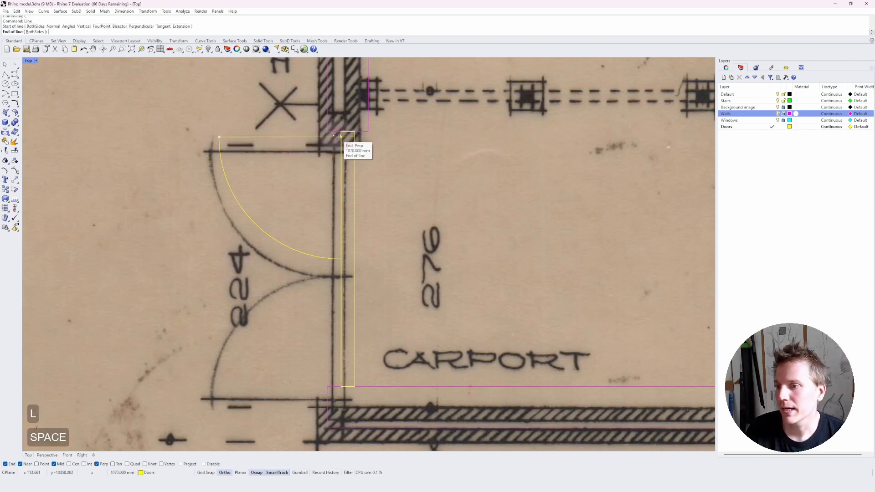
pyautogui.click(354, 137)
# Mirror the door swing arc and leaf about a horizontal axis through the jamb's midpoint to create the second door leaf.
pyautogui.moveTo(258, 106); pyautogui.dragTo(198, 181)
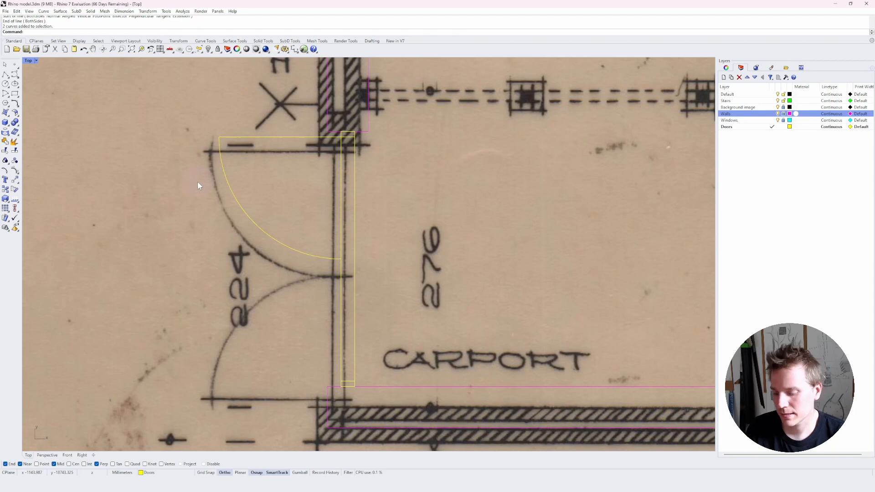
pyautogui.write('mirror')
pyautogui.press('Return')
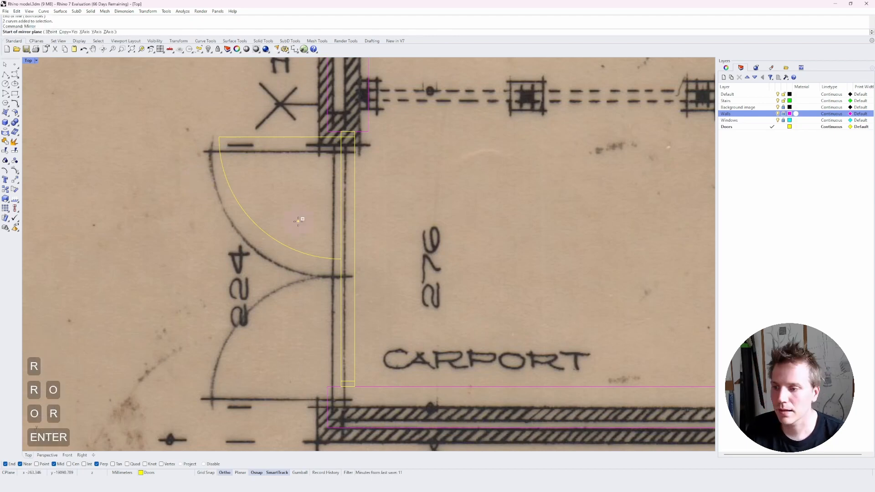
pyautogui.click(343, 256)
pyautogui.click(352, 259)
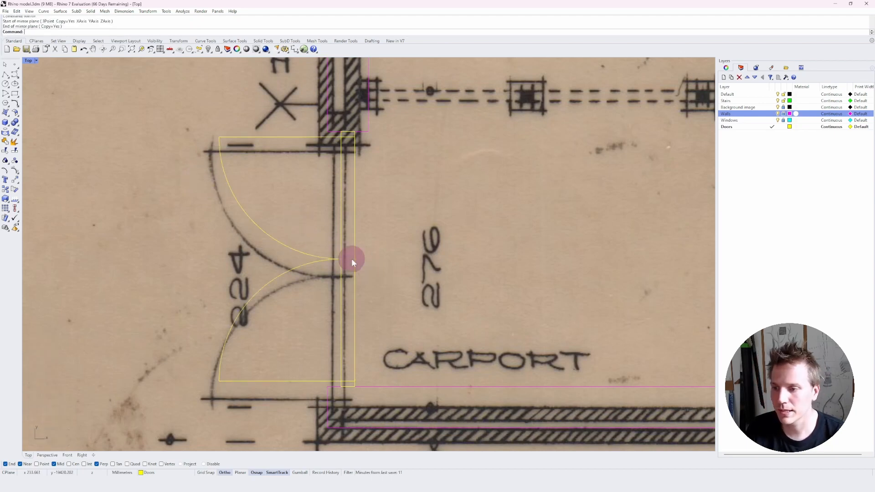
pyautogui.press('Escape')
pyautogui.press('Escape')
pyautogui.press('Escape')
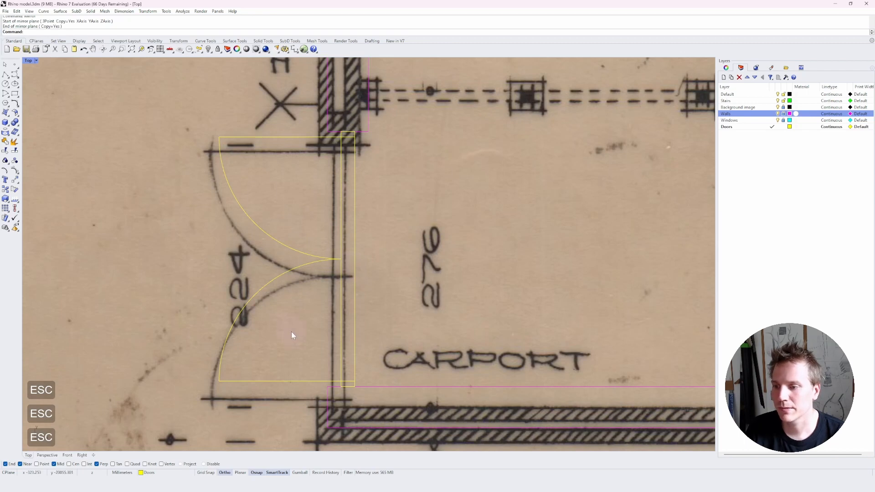
# Delete a stray curve near the building's lower-right corner.
pyautogui.scroll(-5, 371, 247)
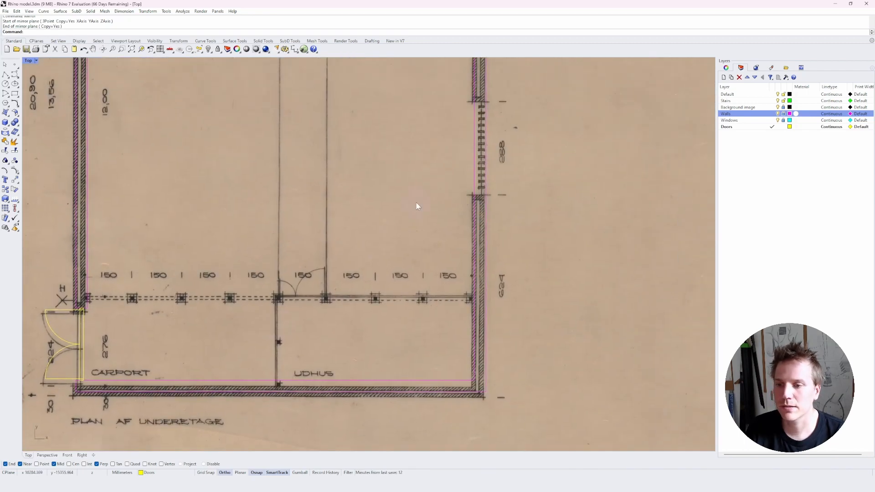
pyautogui.moveTo(535, 167); pyautogui.dragTo(526, 169, button='right')
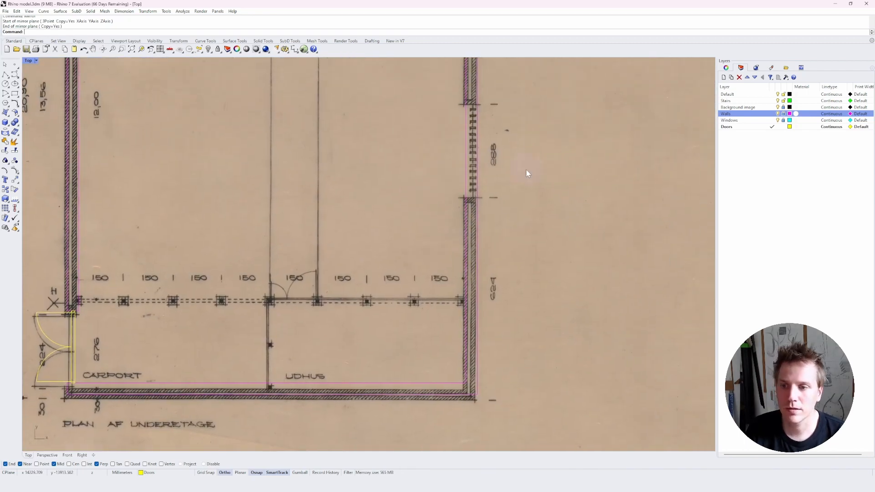
pyautogui.click(497, 409)
pyautogui.press('Delete')
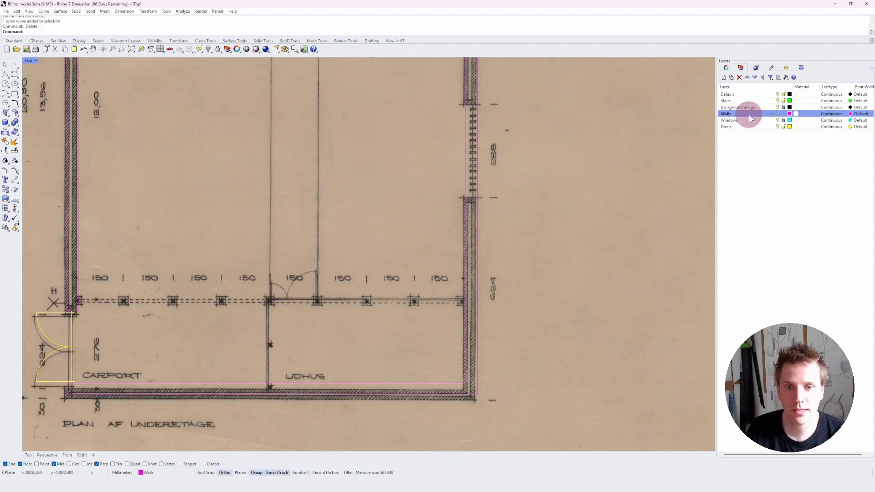
# Make Walls the current layer and draw a short horizontal line extending right from the building's lower-right wall corner.
pyautogui.click(771, 114)
pyautogui.write('L')
pyautogui.press('space')
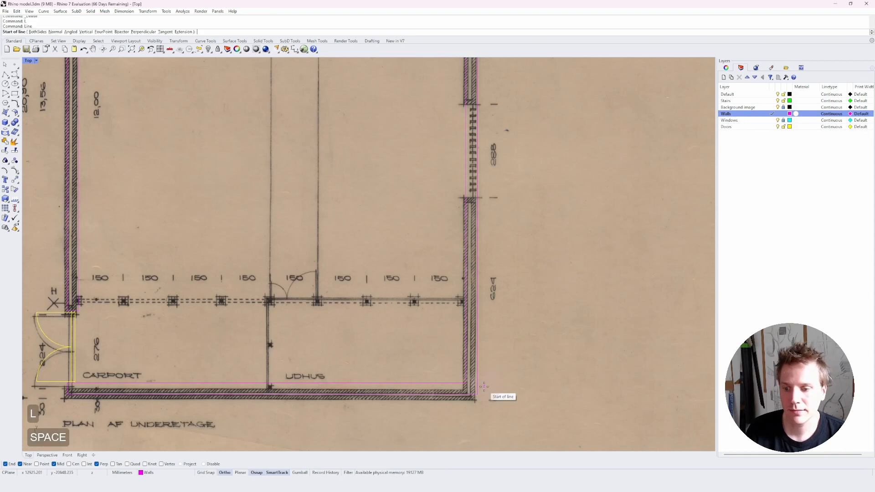
pyautogui.click(478, 395)
pyautogui.click(539, 394)
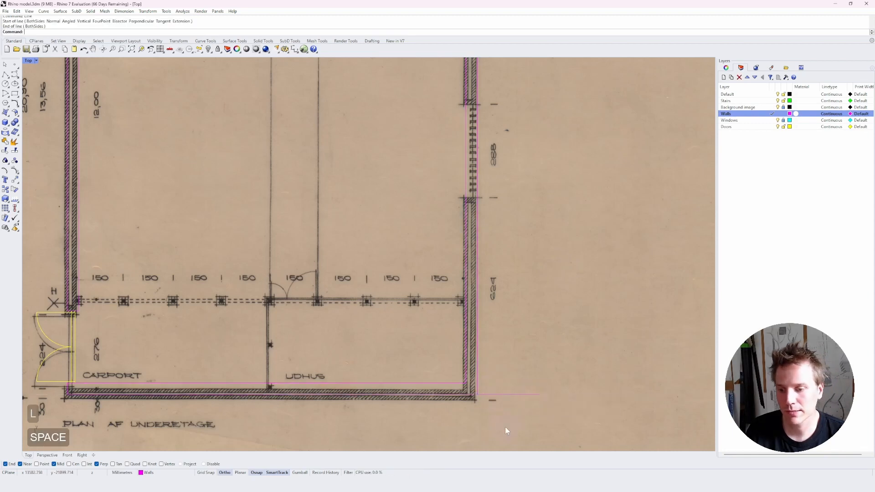
pyautogui.press('Escape')
pyautogui.press('Escape')
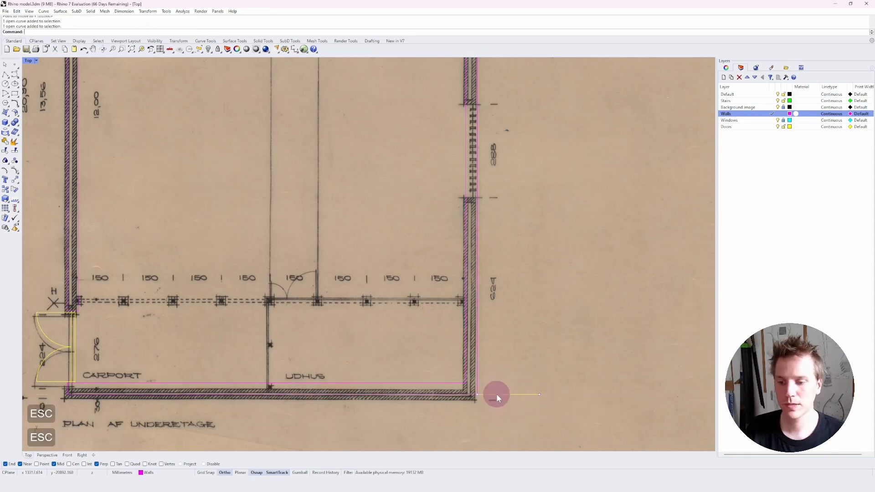
# Move the new line up 624 cm to the window opening's lower edge and undo the last copy.
pyautogui.write('M')
pyautogui.press('space')
pyautogui.click(552, 366)
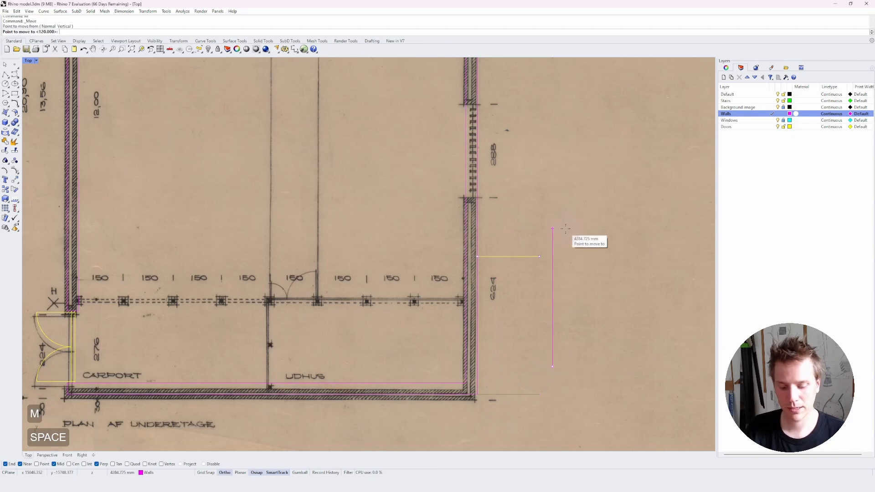
pyautogui.write('624c')
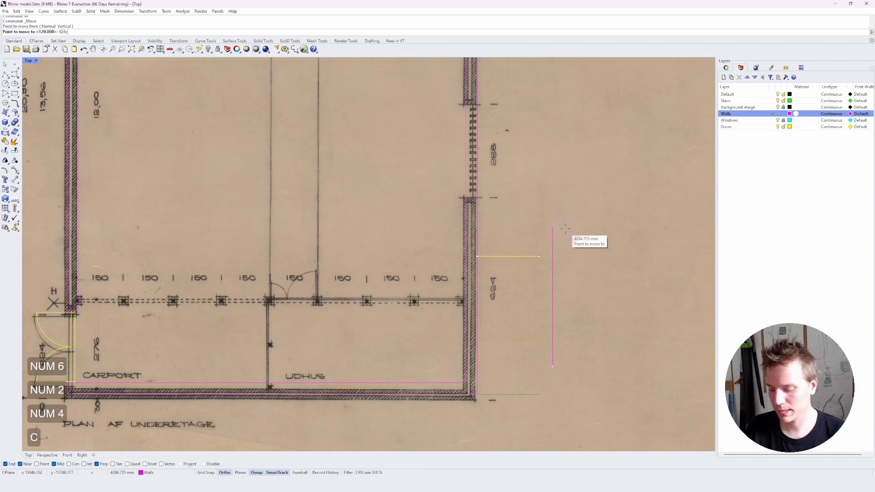
pyautogui.write('m')
pyautogui.press('Return')
pyautogui.press('Escape')
pyautogui.hotkey('ctrl', 'z')
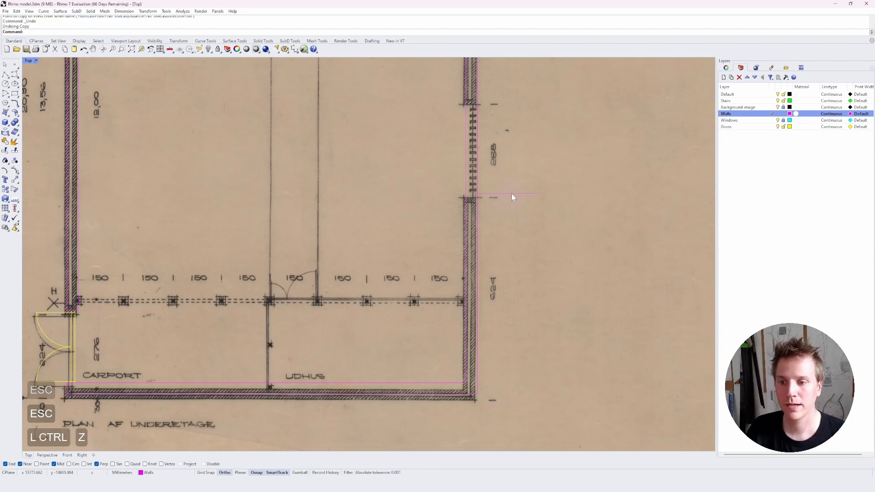
# Copy the line up 288 cm to mark the window opening's upper edge.
pyautogui.write('c')
pyautogui.press('space')
pyautogui.click(520, 181)
pyautogui.write('2')
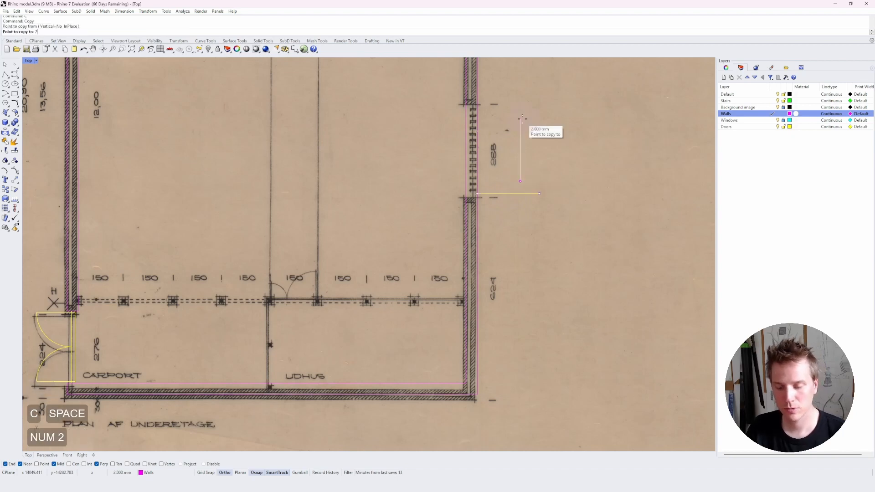
pyautogui.write('88cm')
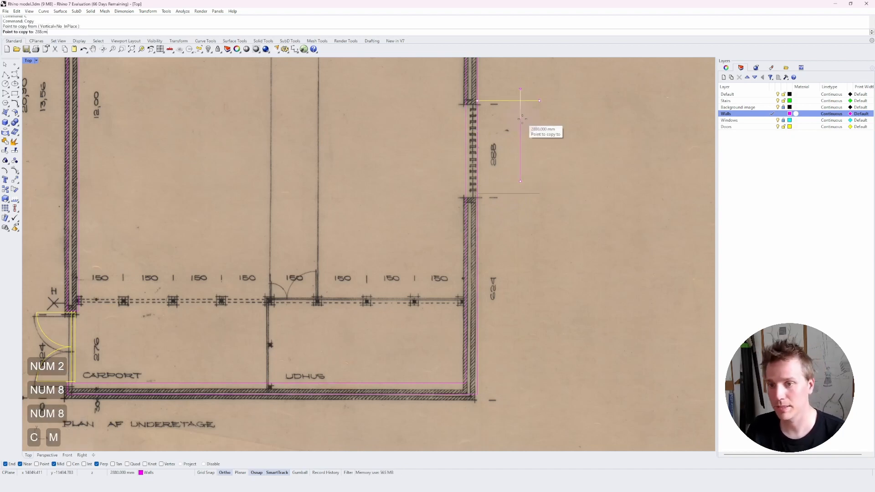
pyautogui.press('Return')
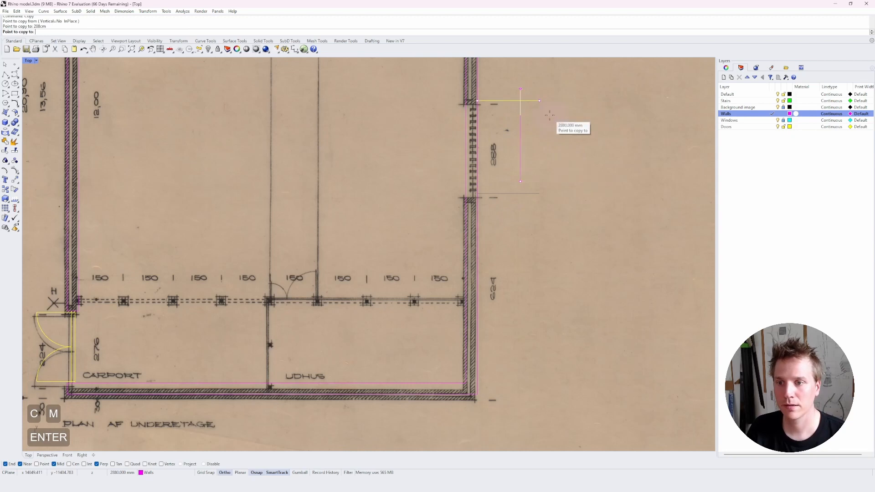
pyautogui.press('Escape')
pyautogui.press('Escape')
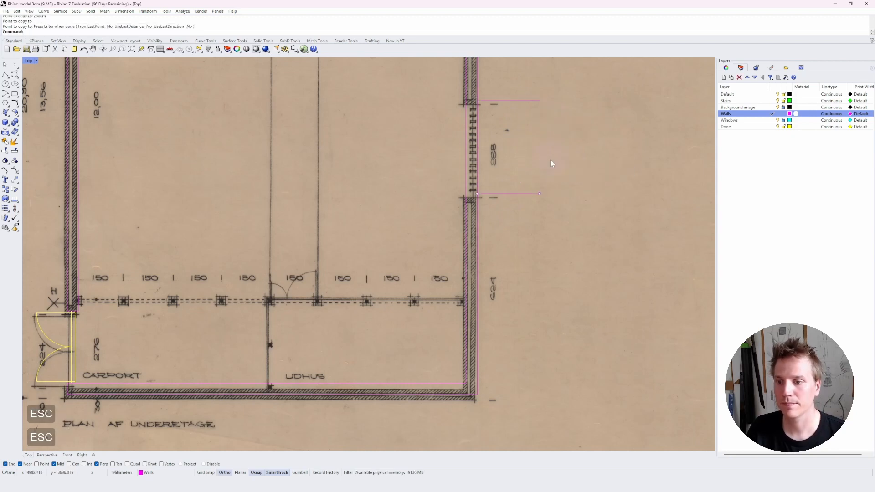
# Extend the lower window-opening line to the wall's vertical line.
pyautogui.moveTo(551, 160); pyautogui.dragTo(506, 287, button='right')
pyautogui.scroll(8, 459, 348)
pyautogui.moveTo(485, 237); pyautogui.dragTo(474, 273, button='right')
pyautogui.scroll(-2, 474, 273)
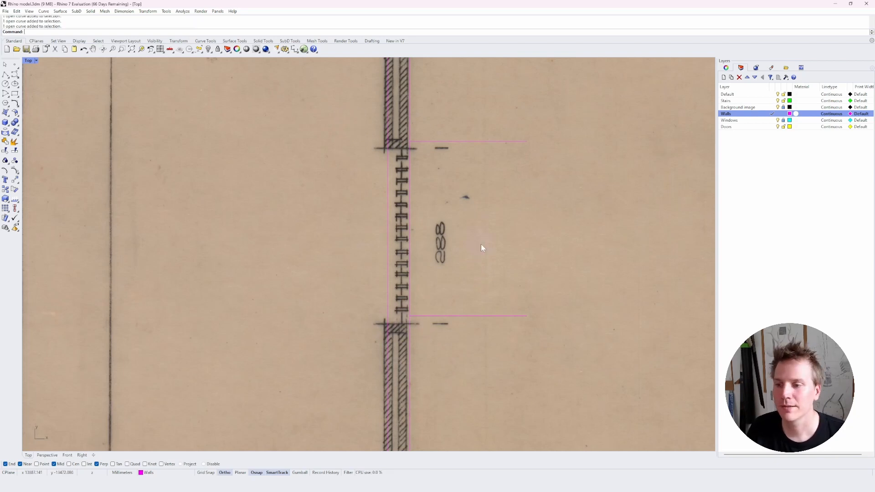
pyautogui.click(409, 196)
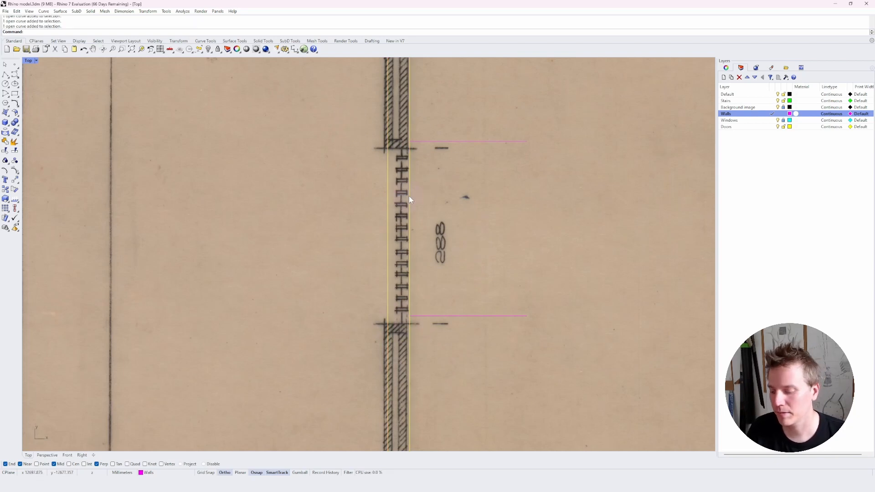
pyautogui.write('e')
pyautogui.press('space')
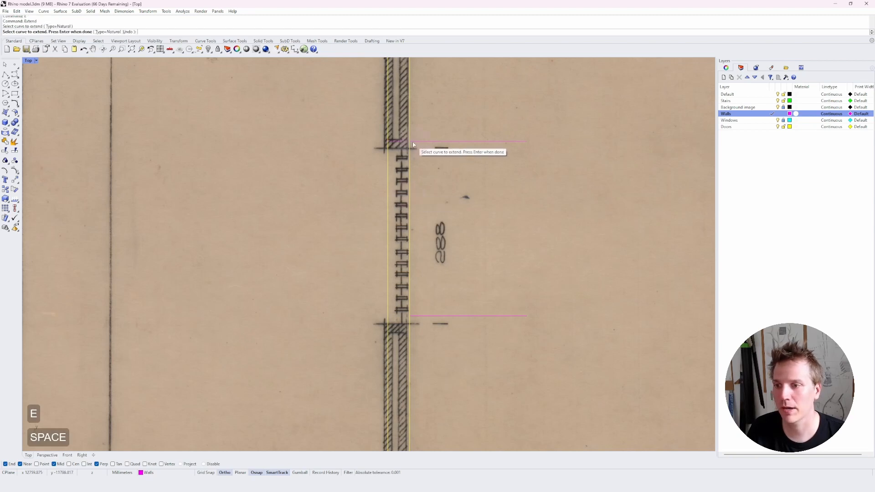
pyautogui.click(410, 315)
pyautogui.press('space')
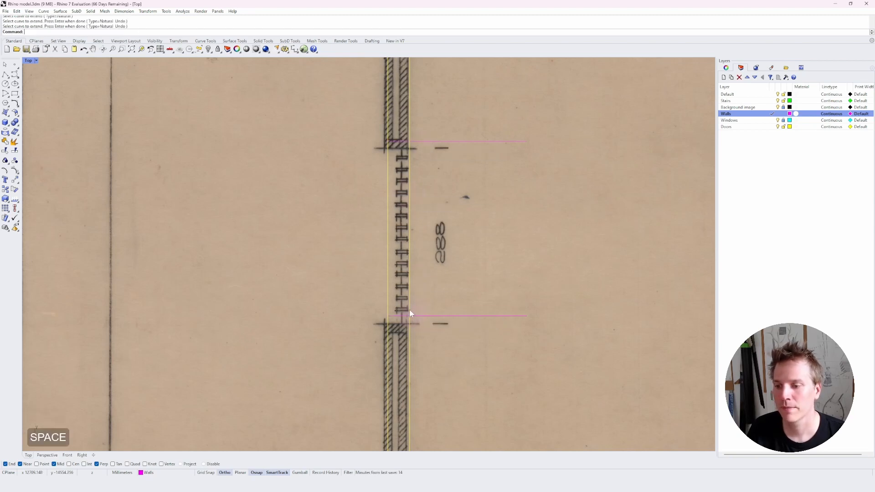
# Trim the wall lines across the window opening between the two horizontal lines.
pyautogui.write('t')
pyautogui.press('space')
pyautogui.moveTo(517, 108); pyautogui.dragTo(455, 311)
pyautogui.press('space')
pyautogui.moveTo(441, 111); pyautogui.dragTo(371, 331)
pyautogui.write('t')
pyautogui.press('space')
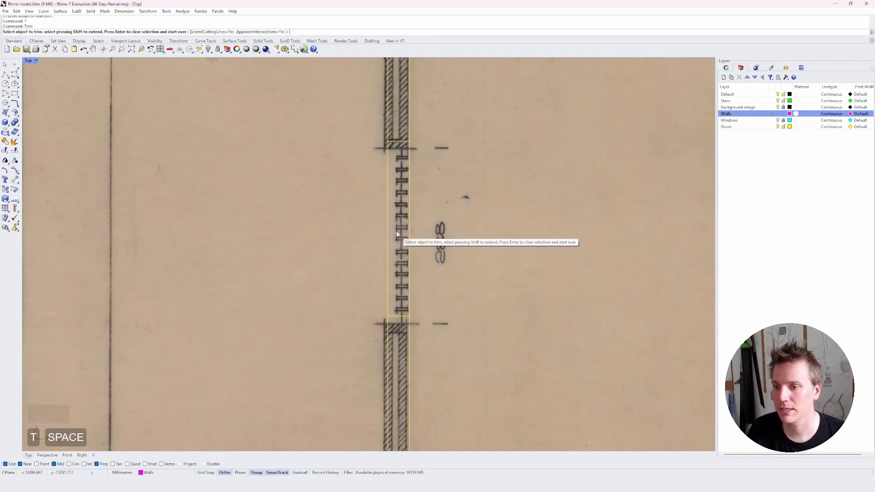
pyautogui.click(410, 209)
pyautogui.press('space')
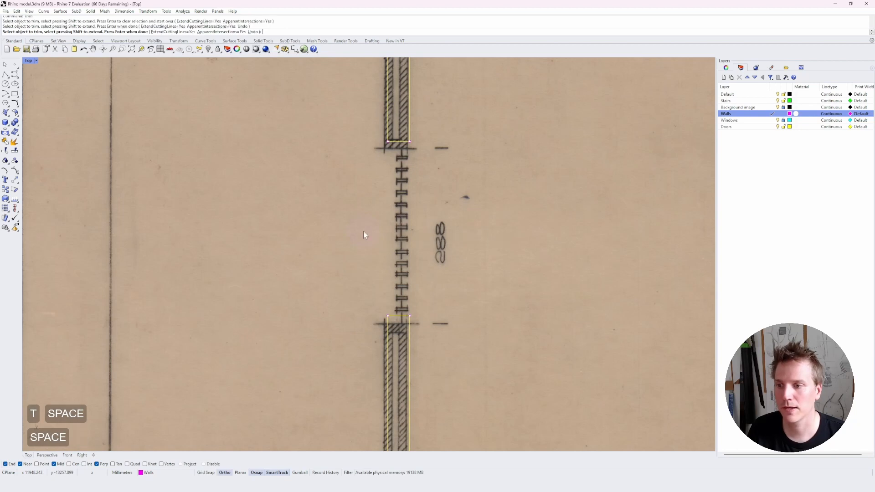
# Join the trimmed wall curves together.
pyautogui.write('j')
pyautogui.press('space')
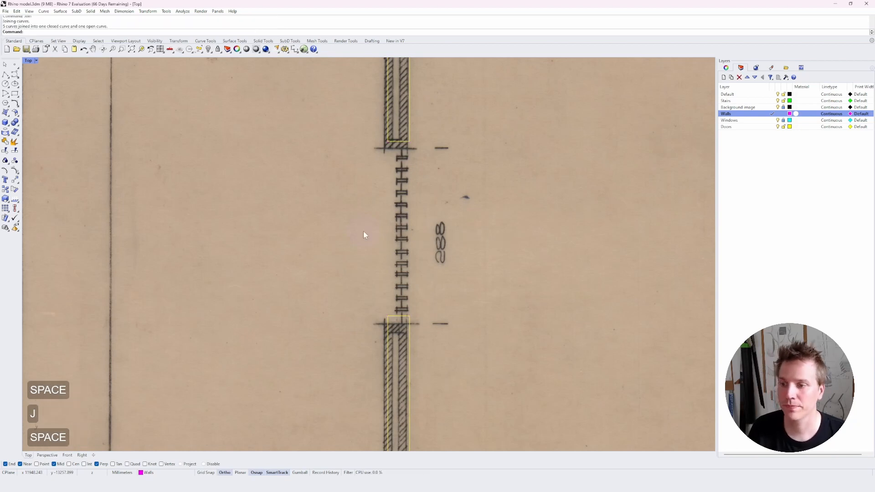
pyautogui.press('Escape')
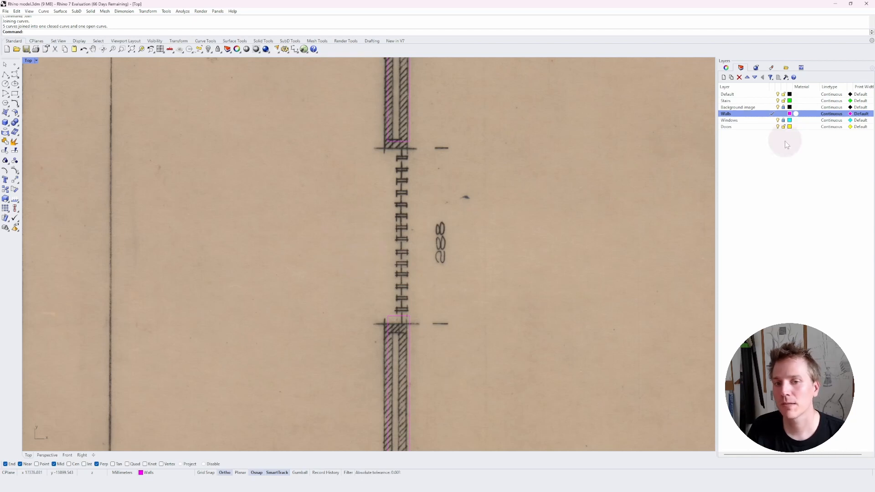
# Make Doors the current layer and lock the Walls layer.
pyautogui.doubleClick(752, 127)
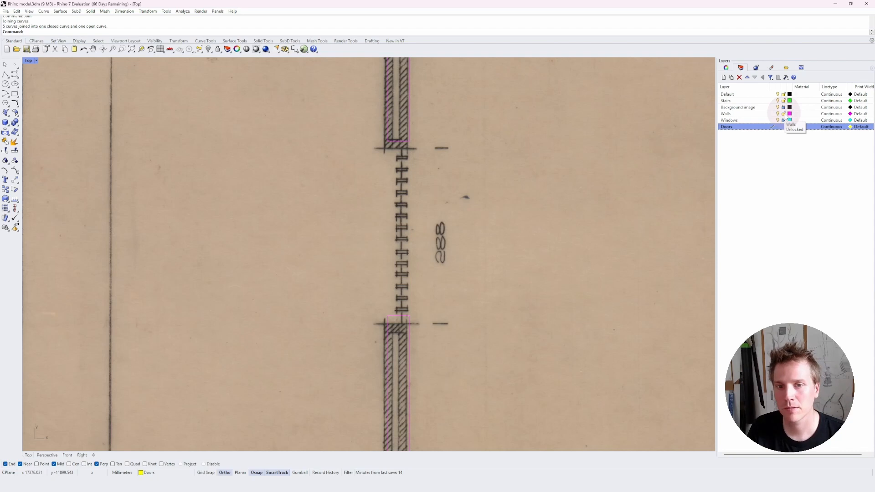
pyautogui.click(784, 114)
pyautogui.scroll(1, 365, 262)
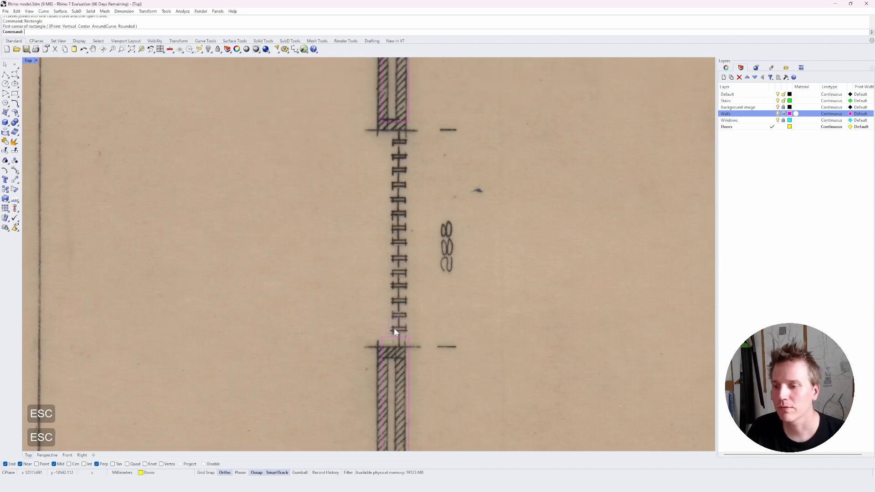
pyautogui.scroll(4, 395, 348)
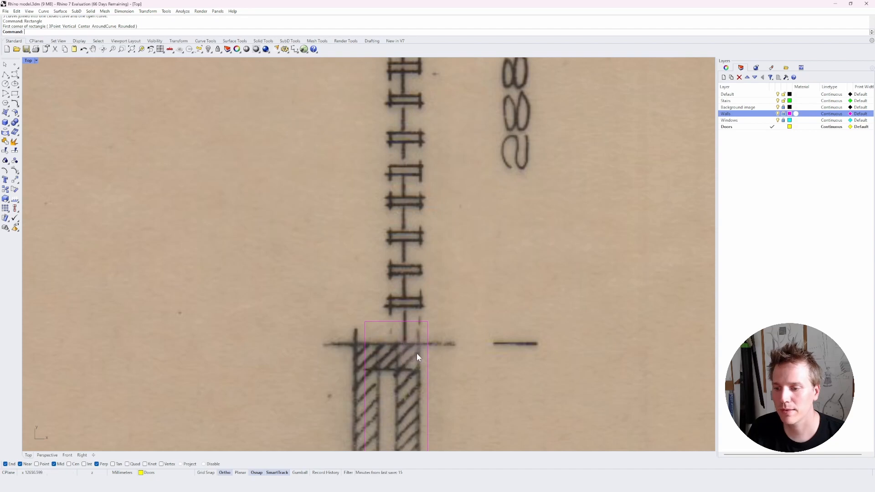
# Draw a window-frame rectangle as wide as the wall and 50 mm deep at the opening's lower edge.
pyautogui.write('re')
pyautogui.press('space')
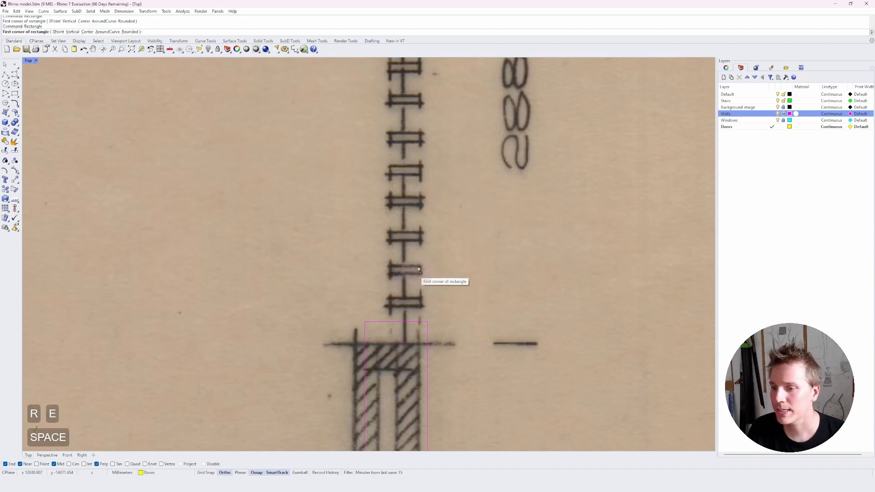
pyautogui.click(428, 321)
pyautogui.click(396, 321)
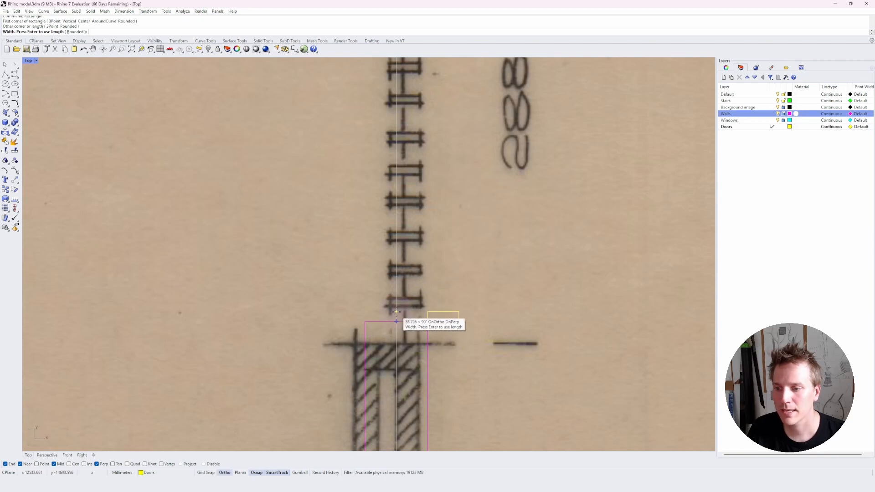
pyautogui.write('50')
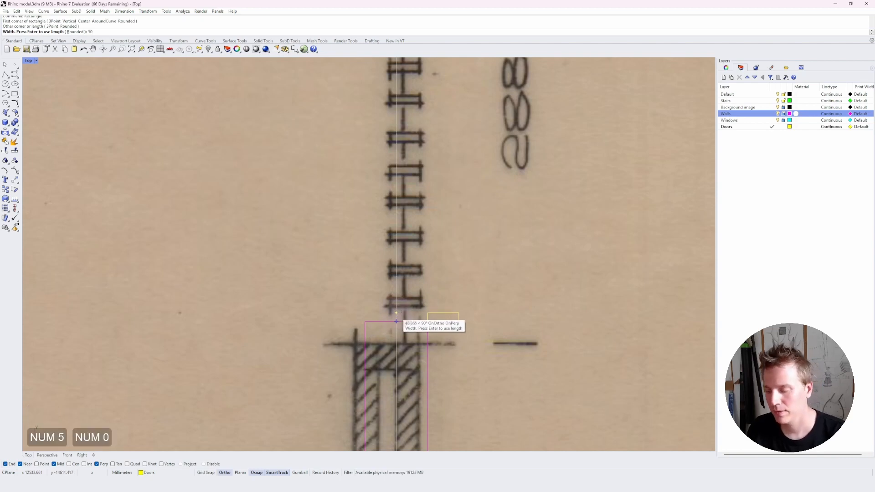
pyautogui.write('mm')
pyautogui.press('Return')
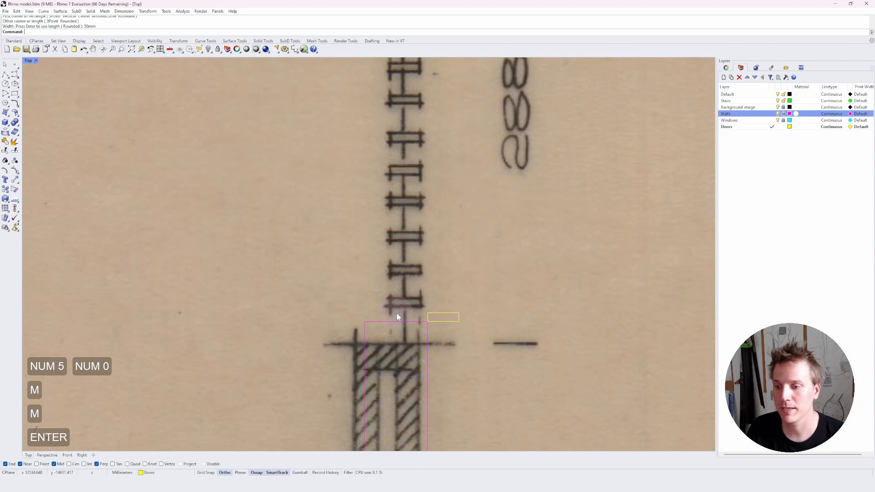
# Move the frame rectangle left onto the wall at the window opening.
pyautogui.click(453, 322)
pyautogui.write('m')
pyautogui.press('space')
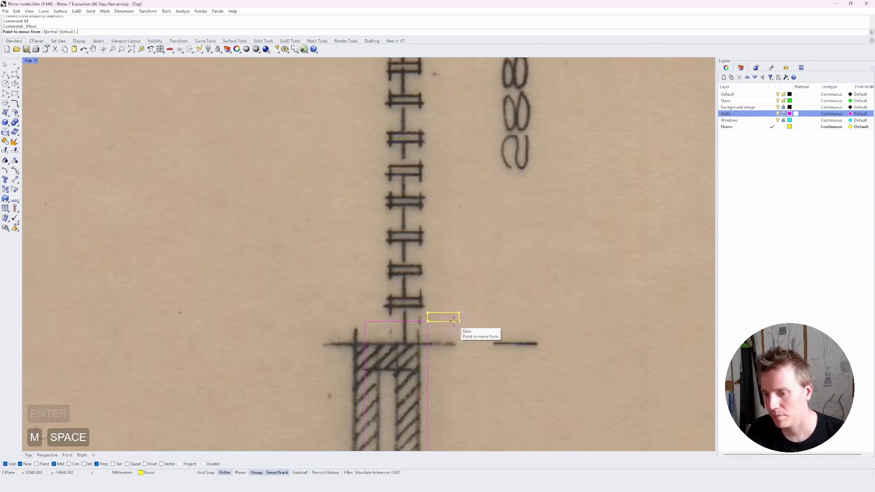
pyautogui.click(459, 322)
pyautogui.click(427, 322)
pyautogui.moveTo(405, 325); pyautogui.dragTo(407, 388, button='right')
pyautogui.scroll(-6, 407, 387)
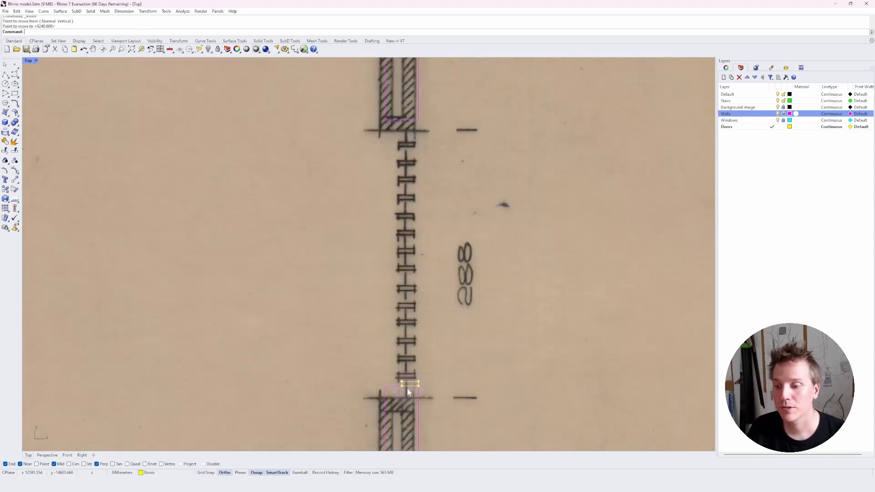
# Array the window frame rectangle 15 times along the wall, with 1 copy in X and about 187 mm spacing in Y.
pyautogui.write('ar')
pyautogui.press('space')
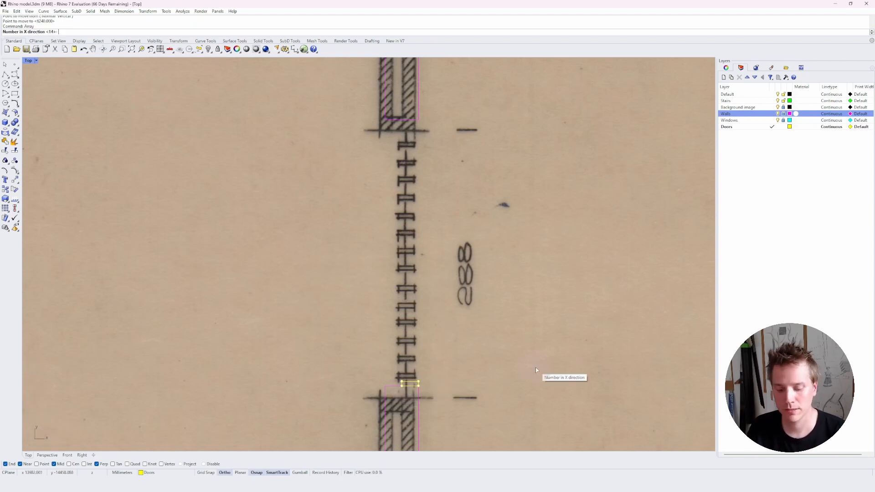
pyautogui.write('1')
pyautogui.press('Return')
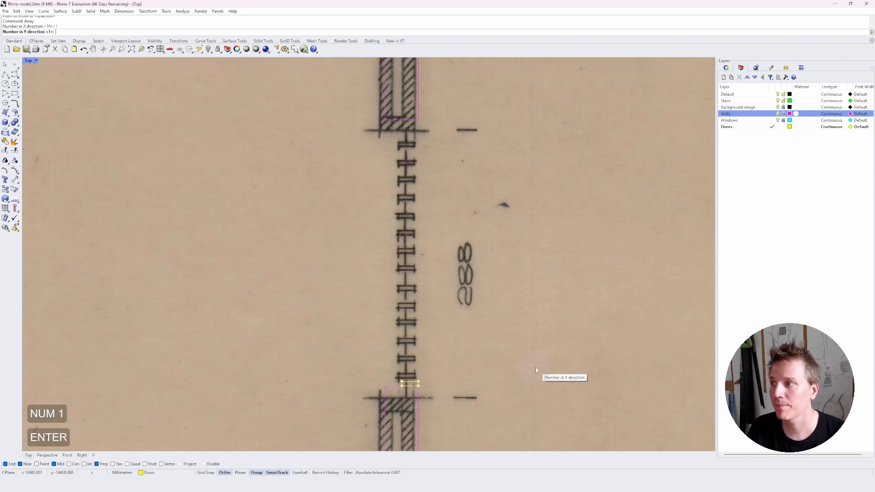
pyautogui.press('Escape')
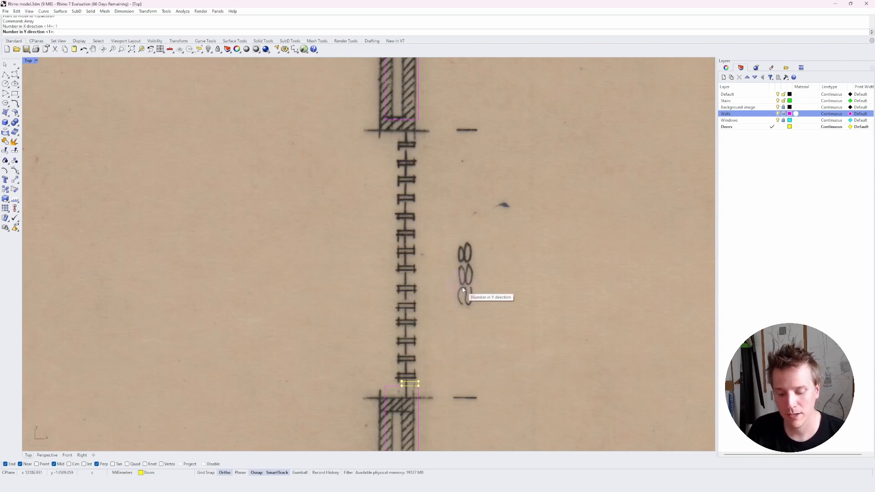
pyautogui.write('15')
pyautogui.press('Return')
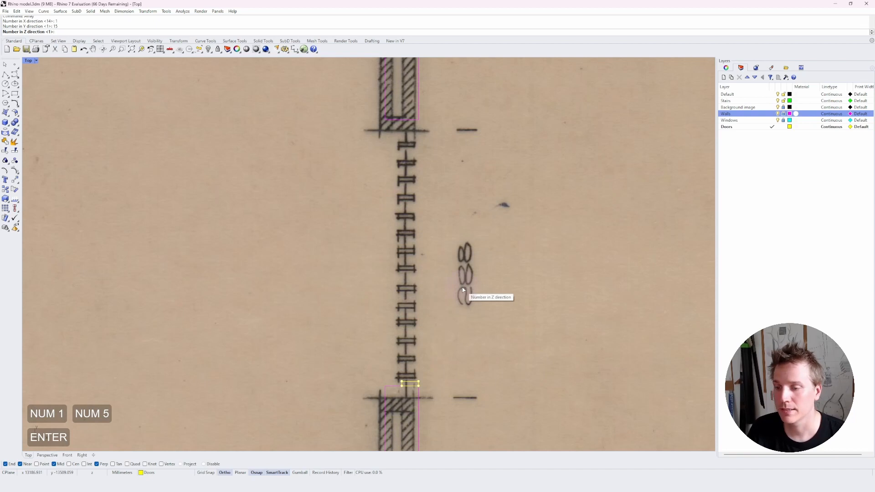
pyautogui.press('space')
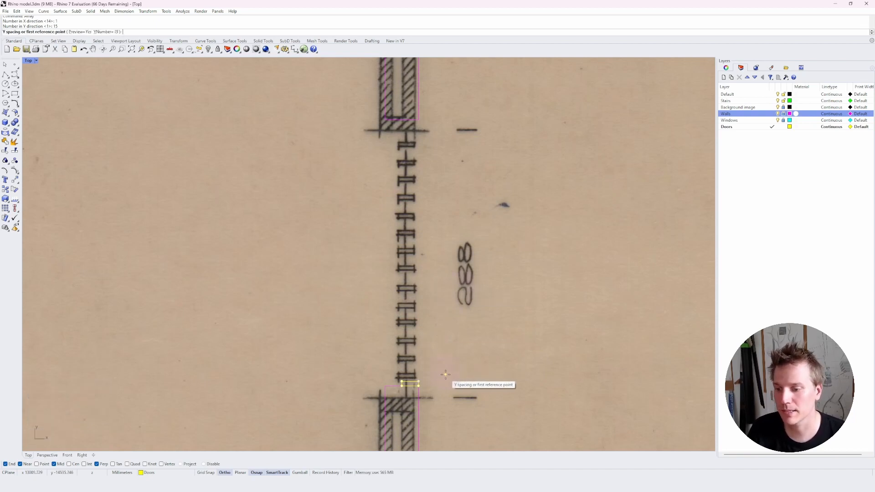
pyautogui.click(446, 372)
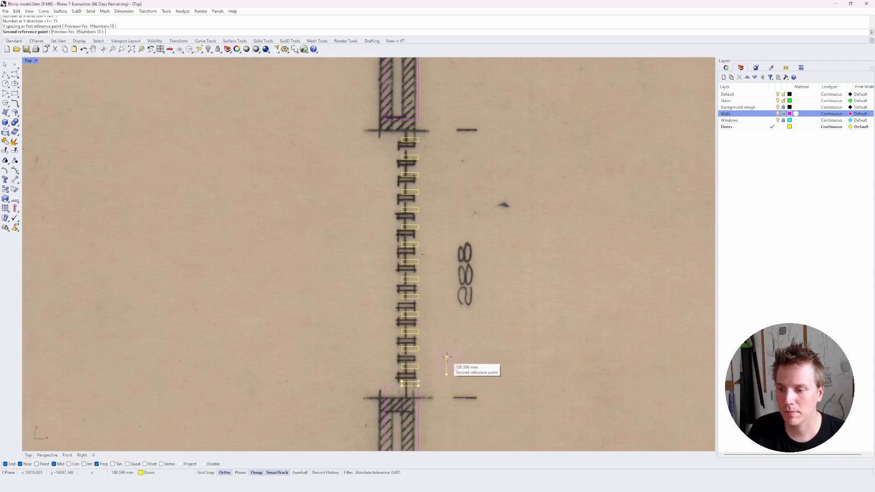
pyautogui.click(447, 357)
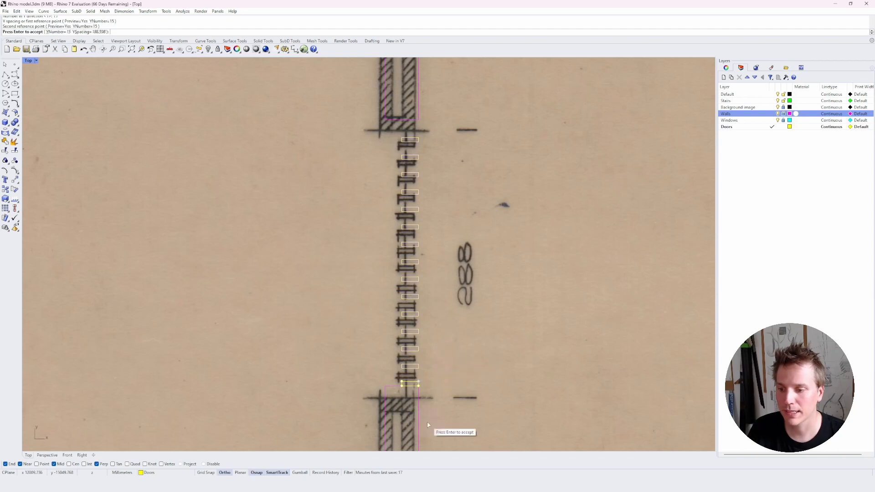
pyautogui.press('Return')
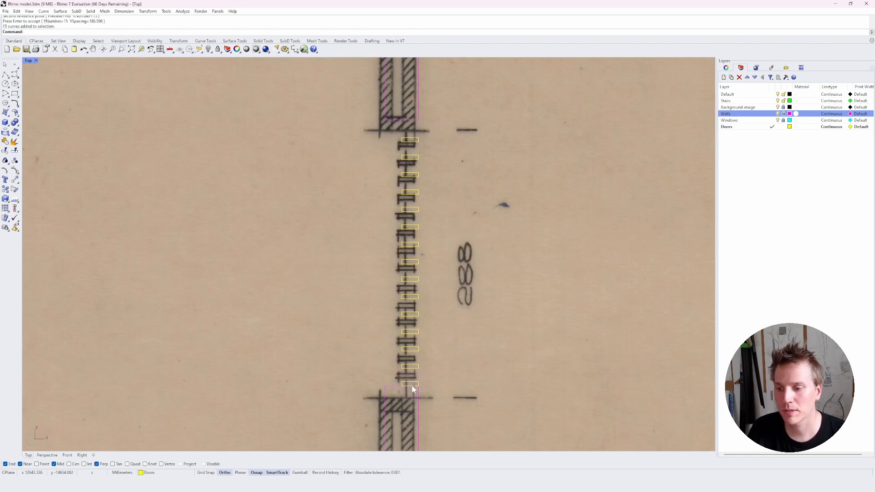
# Select all the arrayed window frames and move them up slightly to line up with the window openings.
pyautogui.moveTo(431, 130); pyautogui.dragTo(384, 385)
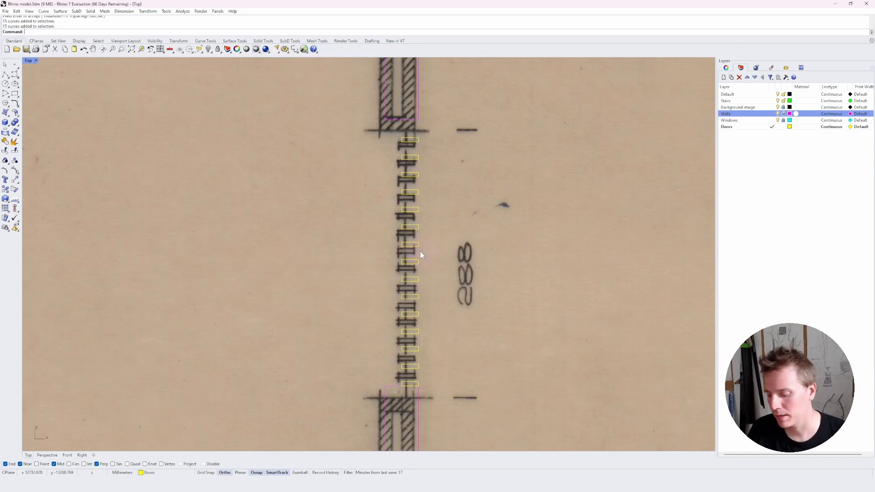
pyautogui.write('m')
pyautogui.press('space')
pyautogui.click(458, 293)
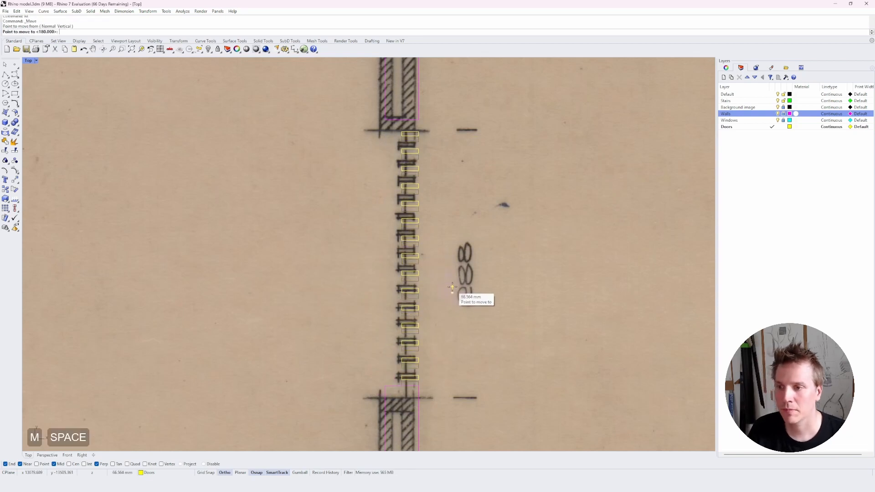
pyautogui.click(452, 287)
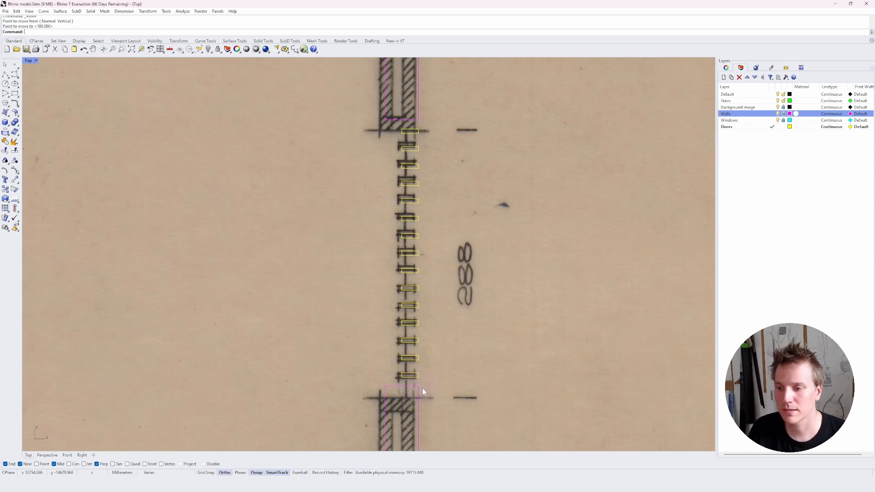
pyautogui.press('Escape')
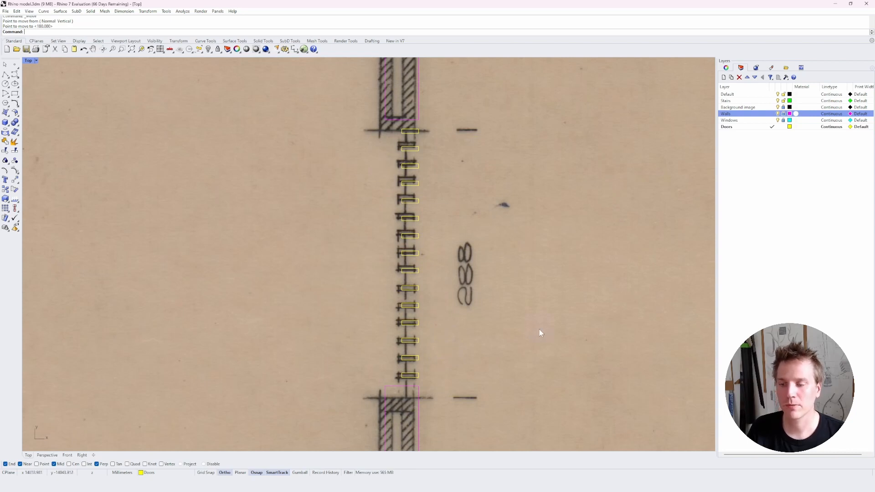
# Create a new layer named Garage.
pyautogui.scroll(-5, 540, 330)
pyautogui.moveTo(425, 433); pyautogui.dragTo(439, 372, button='right')
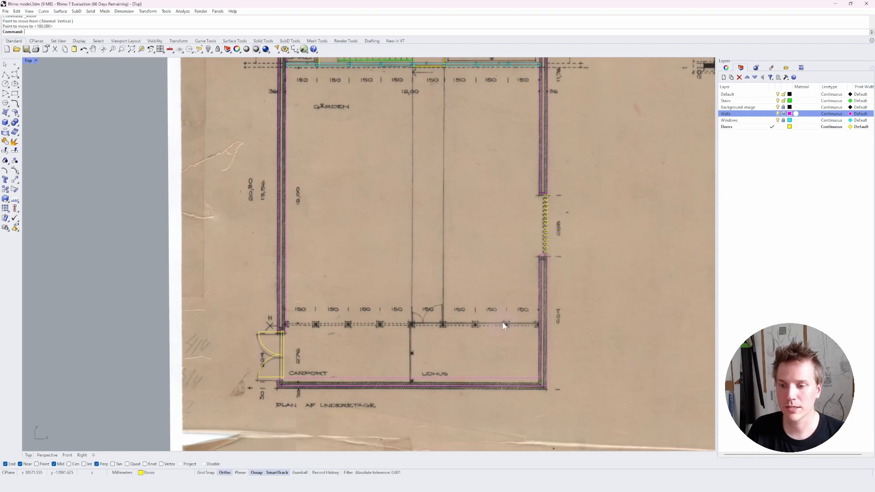
pyautogui.scroll(4, 278, 306)
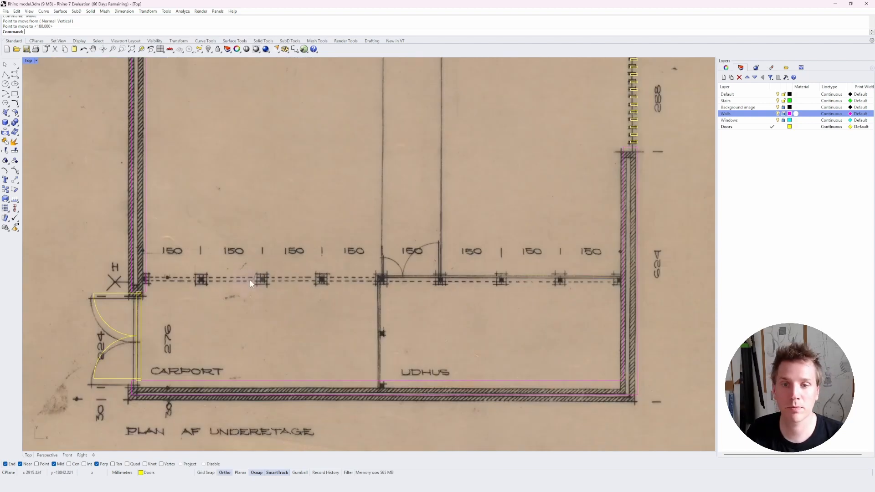
pyautogui.click(725, 78)
pyautogui.write('Garage')
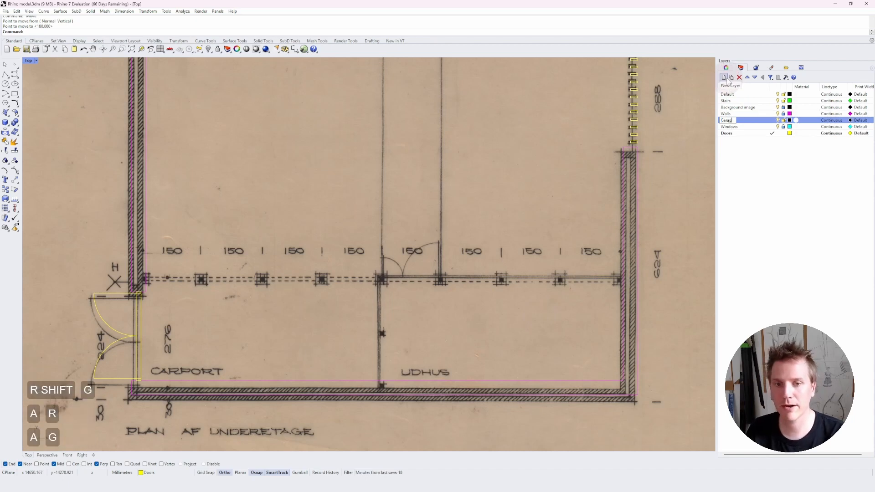
pyautogui.press('Return')
# Set the Garage layer's colour to Violet.
pyautogui.click(790, 120)
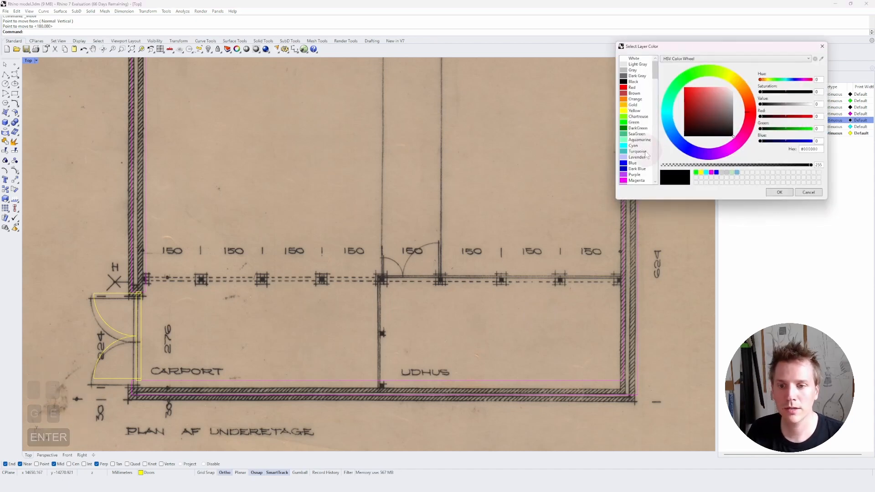
pyautogui.scroll(-1, 636, 154)
pyautogui.click(633, 174)
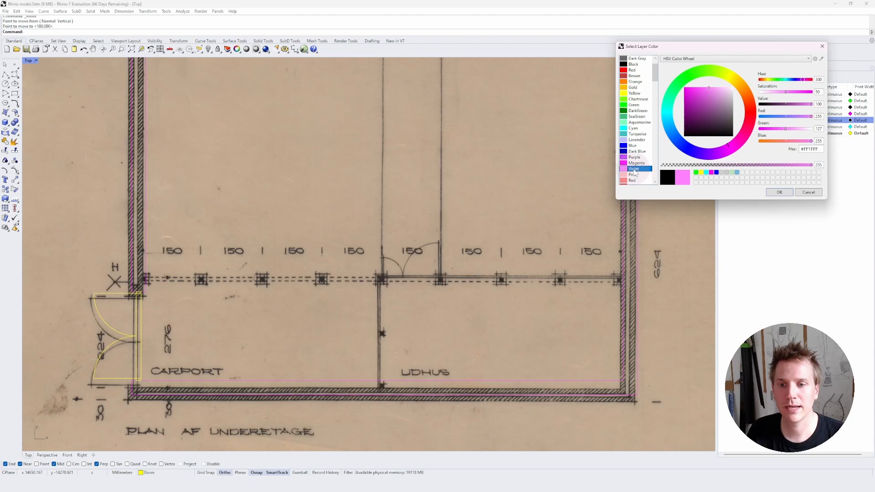
pyautogui.click(779, 192)
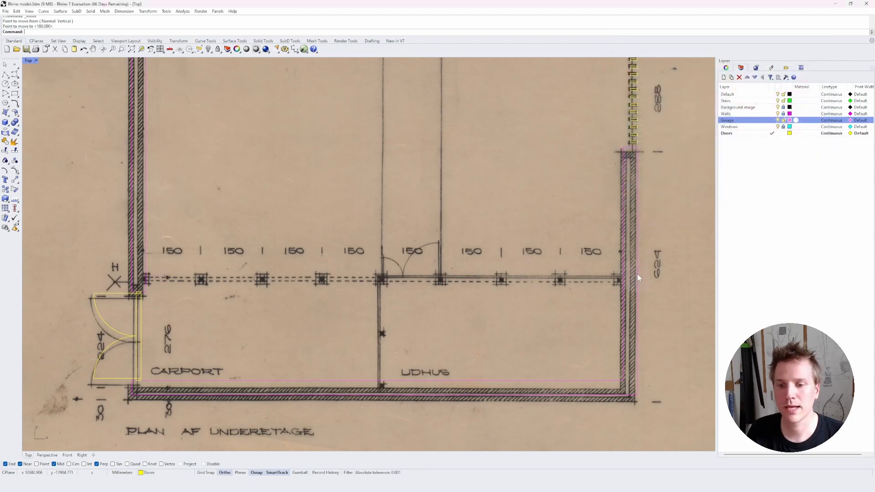
# Make Garage the current layer and lock the Doors layer.
pyautogui.click(766, 123)
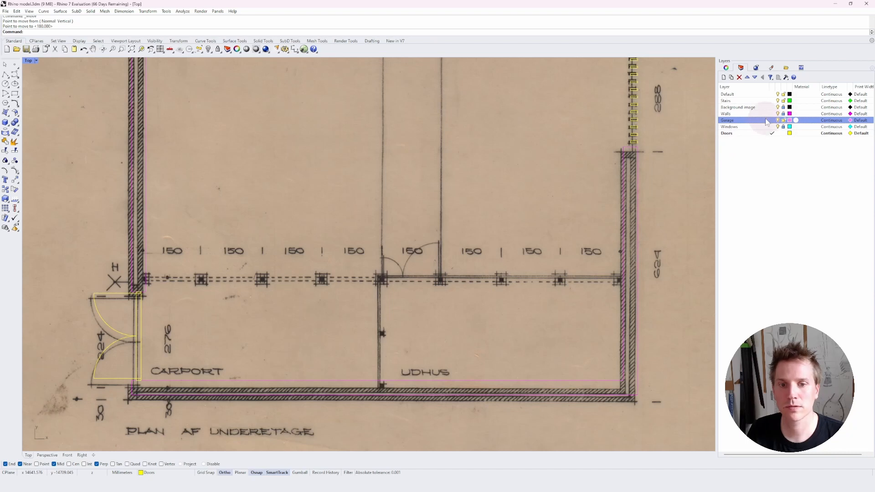
pyautogui.click(772, 120)
pyautogui.click(777, 150)
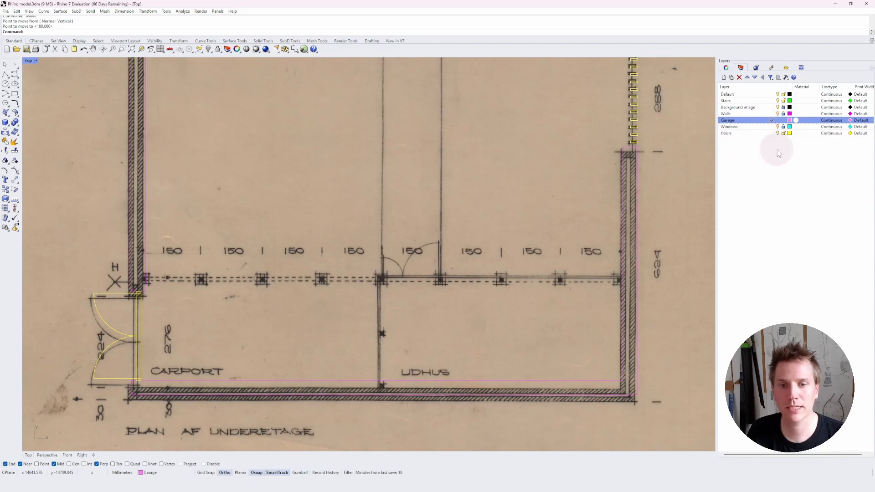
pyautogui.click(775, 133)
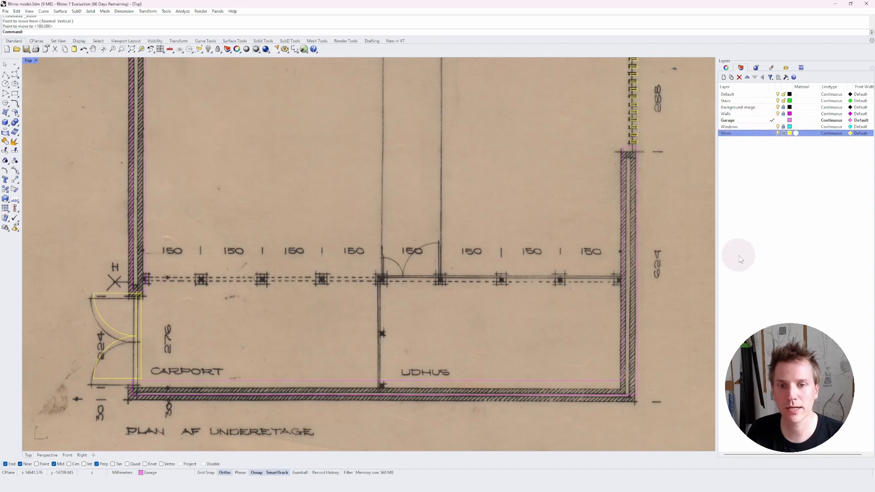
# Draw a line along the inner edge of the carport's bottom wall.
pyautogui.write('l')
pyautogui.press('space')
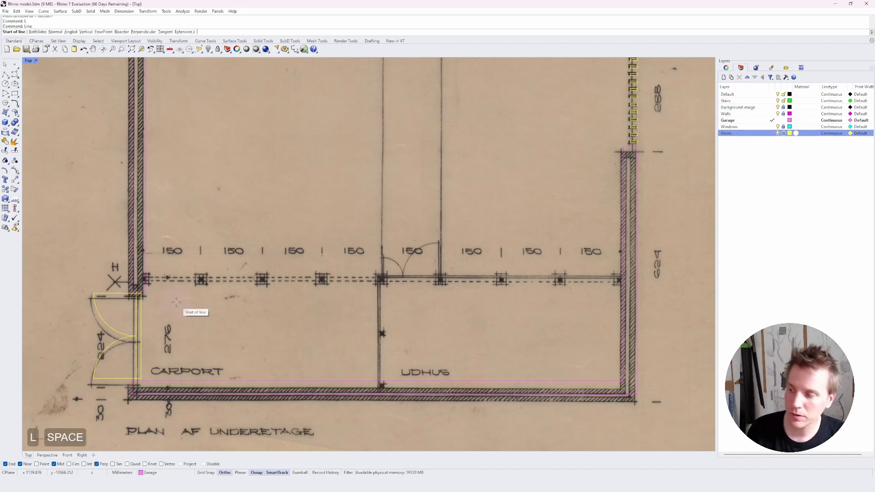
pyautogui.click(145, 381)
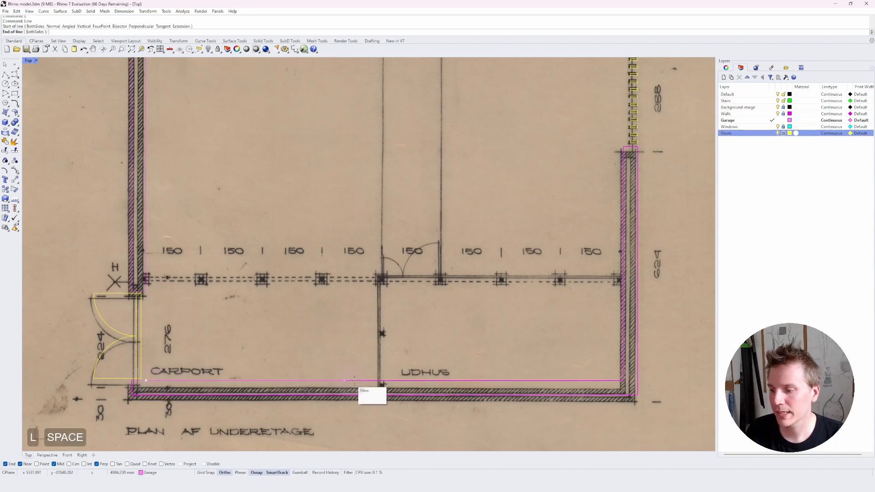
pyautogui.click(588, 381)
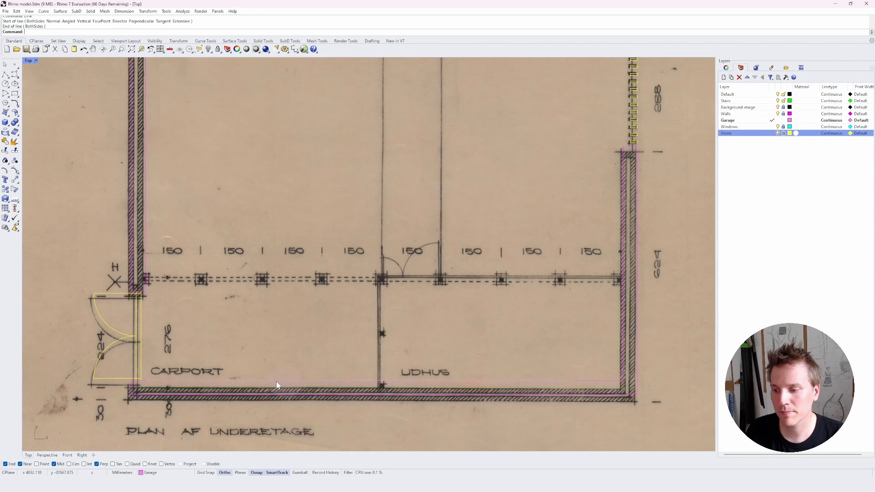
# Move the line 276 cm up to the carport's column line.
pyautogui.click(245, 381)
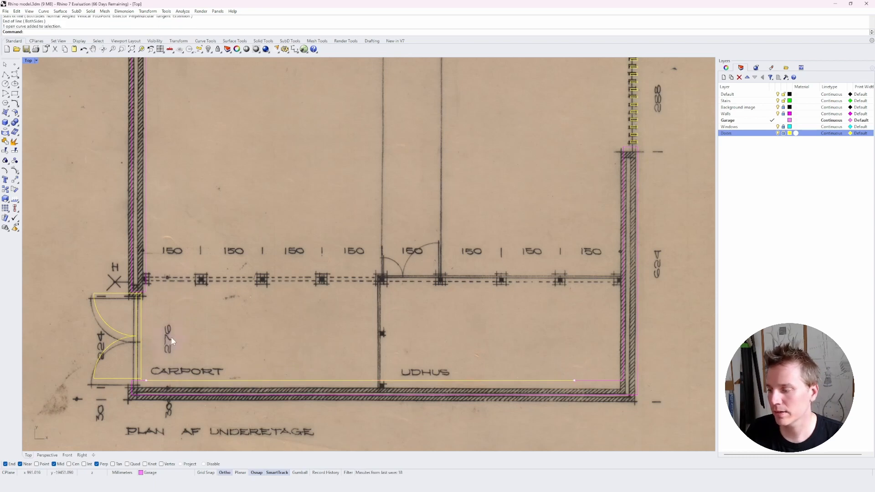
pyautogui.write('m')
pyautogui.press('space')
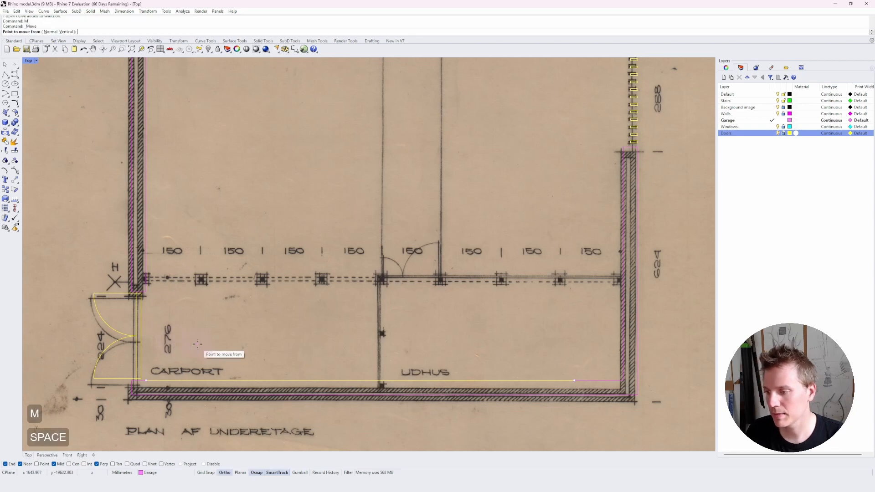
pyautogui.click(202, 358)
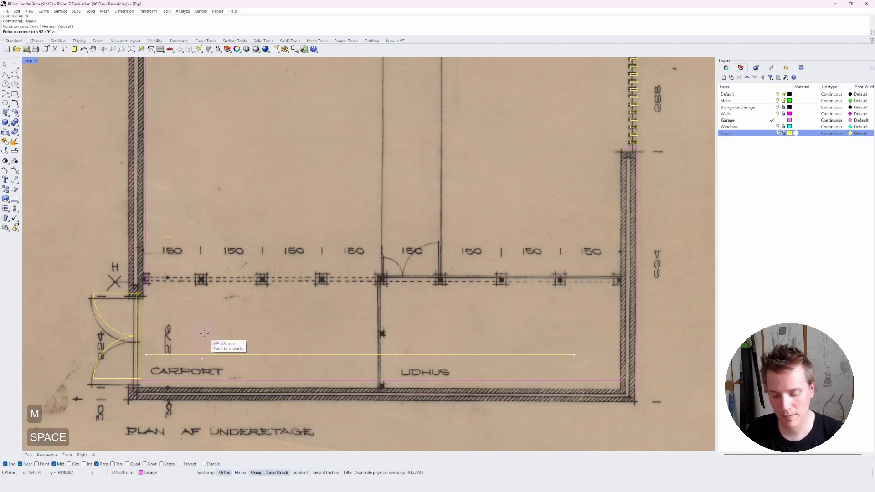
pyautogui.write('276cm')
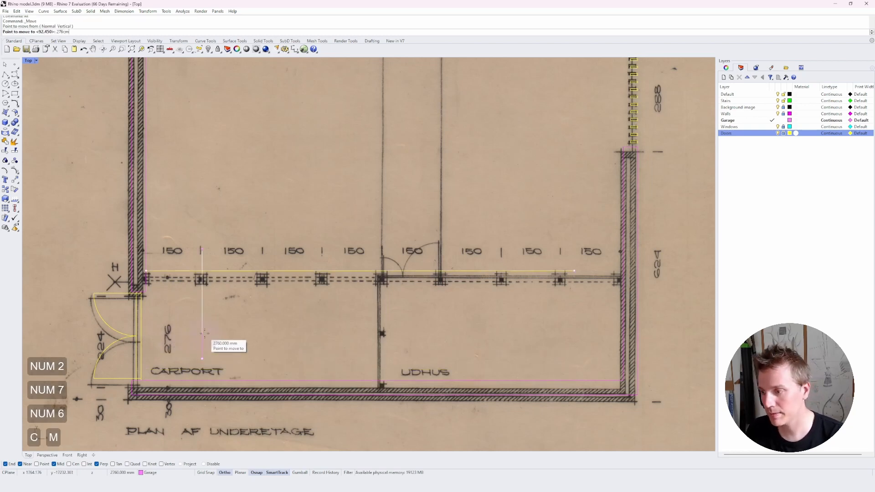
pyautogui.press('Return')
pyautogui.click(204, 333)
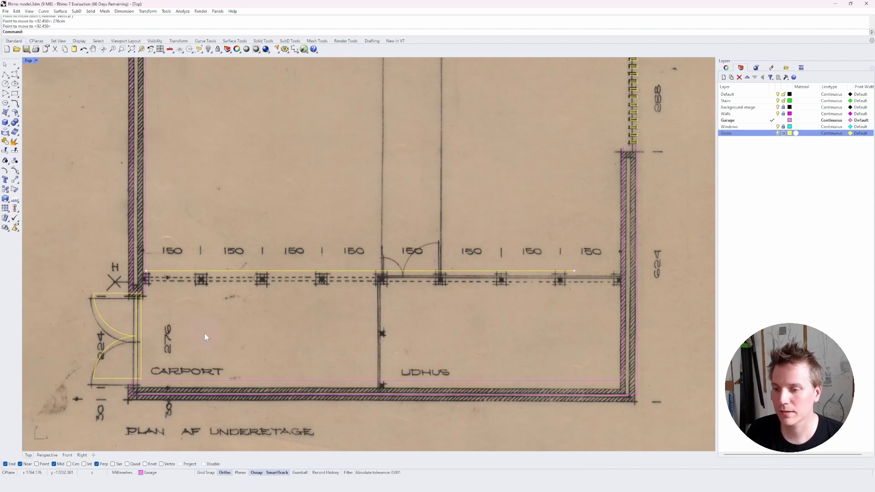
# Try to draw a rectangle over the first column on the carport's column line.
pyautogui.scroll(5, 198, 334)
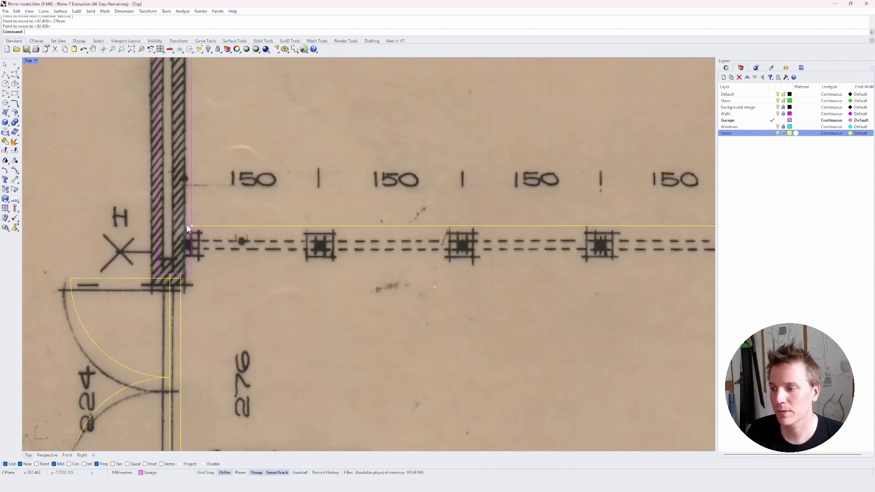
pyautogui.press('Escape')
pyautogui.moveTo(202, 247); pyautogui.dragTo(173, 258, button='right')
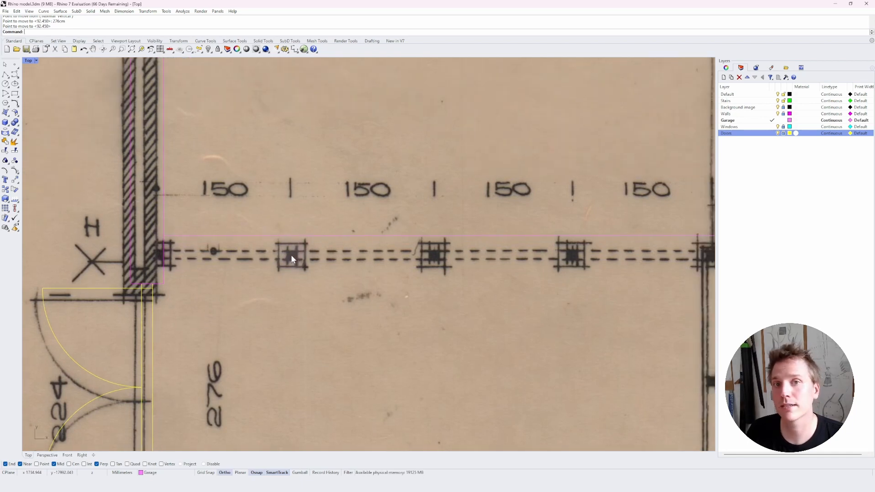
pyautogui.scroll(-5, 292, 259)
pyautogui.scroll(3, 361, 132)
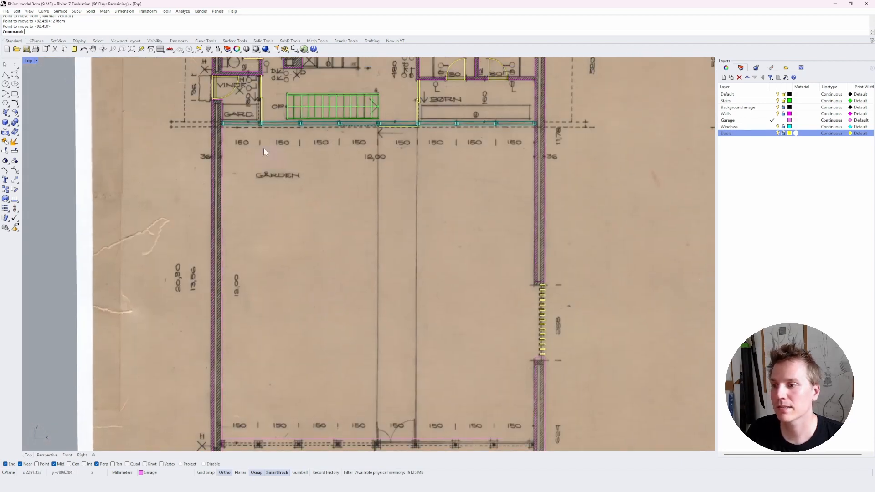
pyautogui.scroll(6, 198, 354)
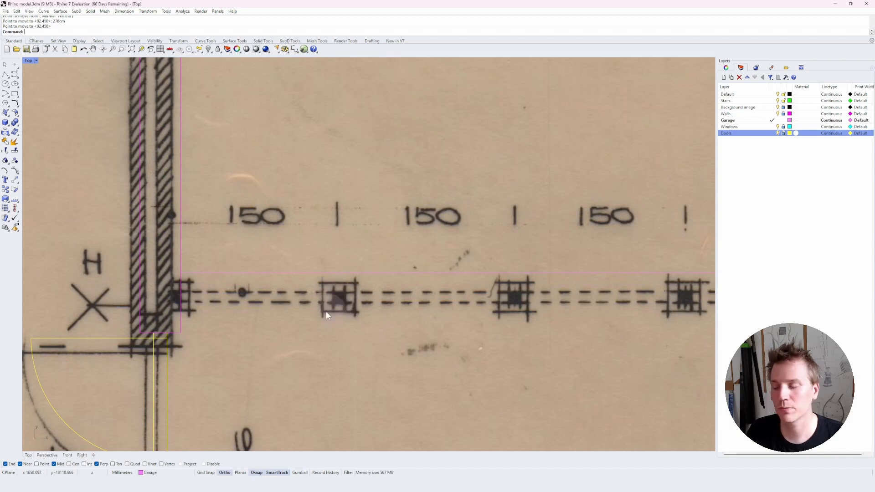
pyautogui.write('Rectangle')
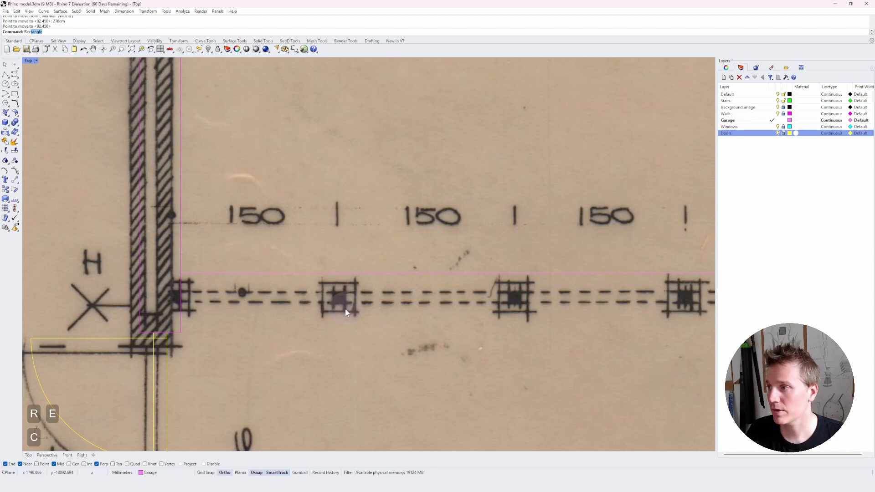
pyautogui.press('Return')
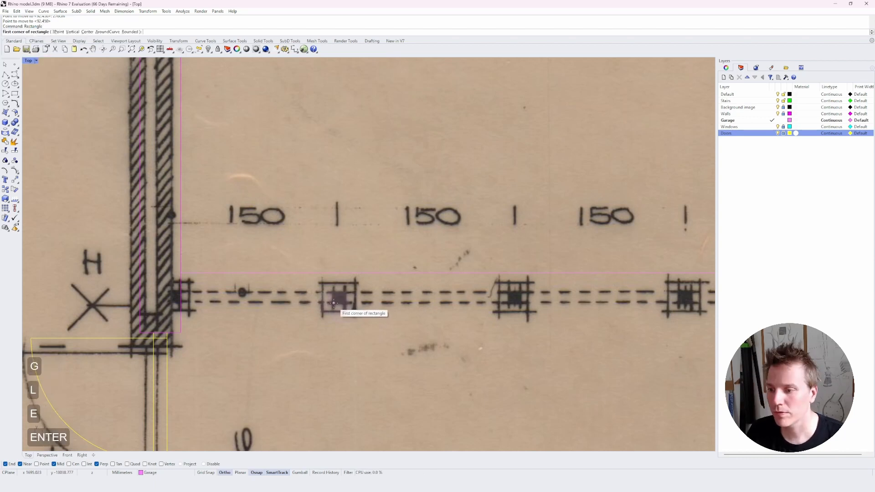
pyautogui.click(333, 304)
pyautogui.press('Escape')
pyautogui.press('Escape')
pyautogui.press('Escape')
# Measure the first column's width and delete the leftover rectangle on it.
pyautogui.write('distance')
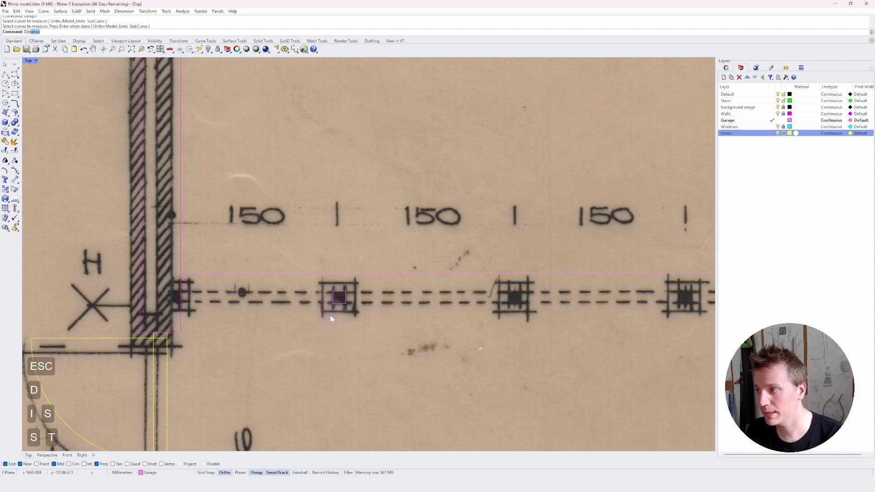
pyautogui.press('Return')
pyautogui.click(334, 303)
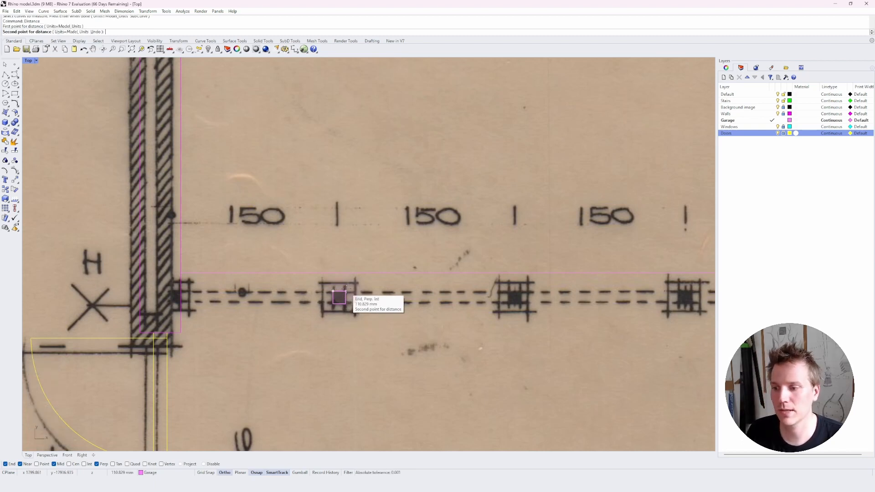
pyautogui.press('Escape')
pyautogui.click(346, 298)
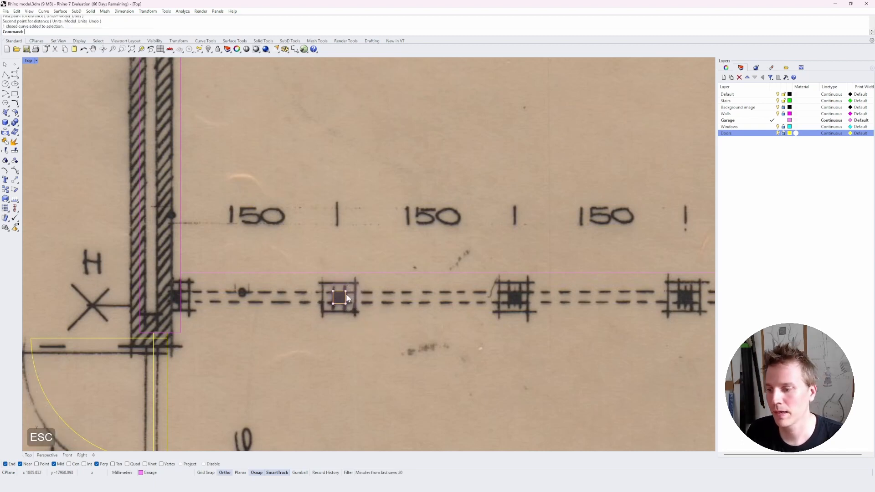
pyautogui.press('Delete')
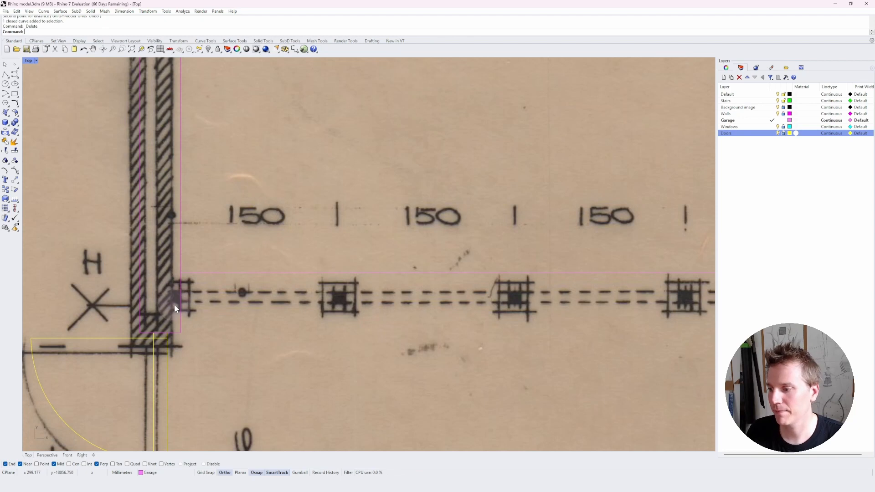
# Draw a 10 cm by 5 cm rectangle from the corner where the column line meets the wall.
pyautogui.write('rec')
pyautogui.press('space')
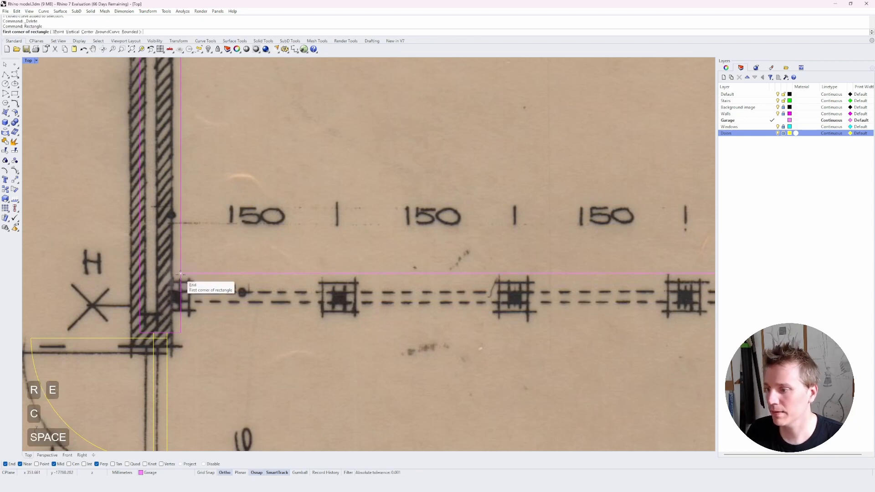
pyautogui.click(180, 273)
pyautogui.write('10cm')
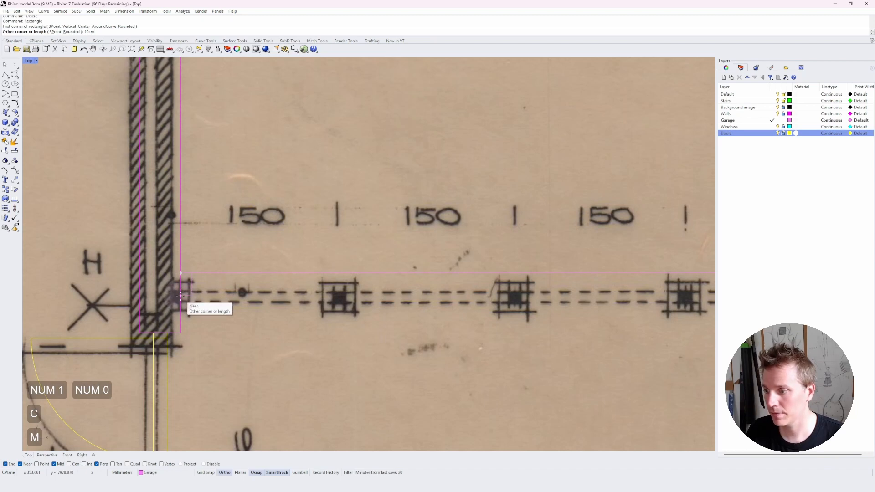
pyautogui.press('space')
pyautogui.write('5cm')
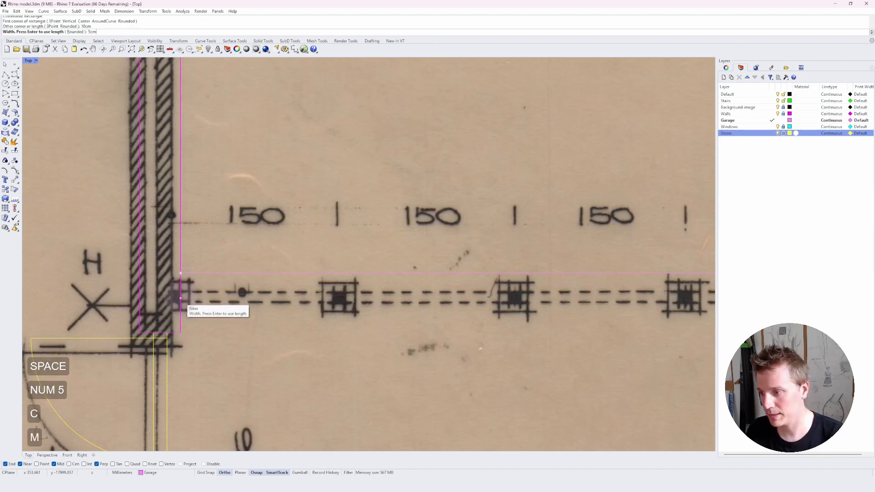
pyautogui.press('Return')
pyautogui.scroll(2, 165, 292)
pyautogui.press('Escape')
pyautogui.press('Escape')
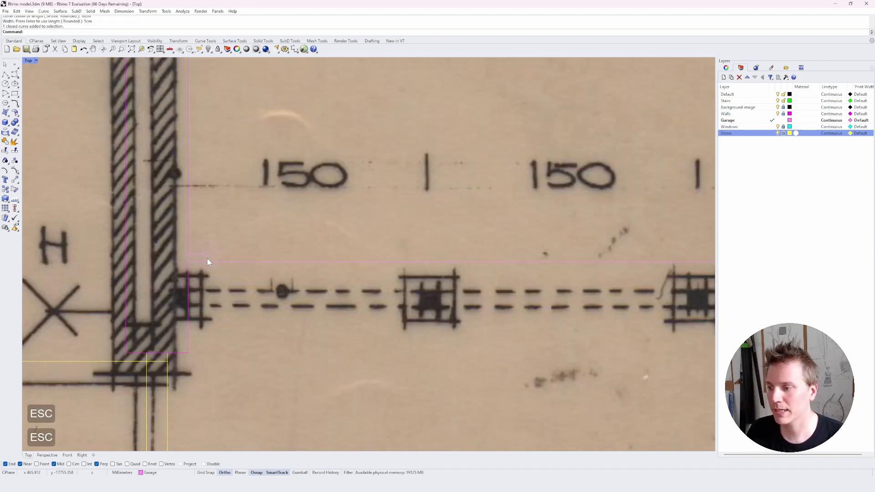
# Rotate the rectangle 90 degrees about its corner so it stands vertically on the column line.
pyautogui.click(207, 258)
pyautogui.write('r')
pyautogui.press('space')
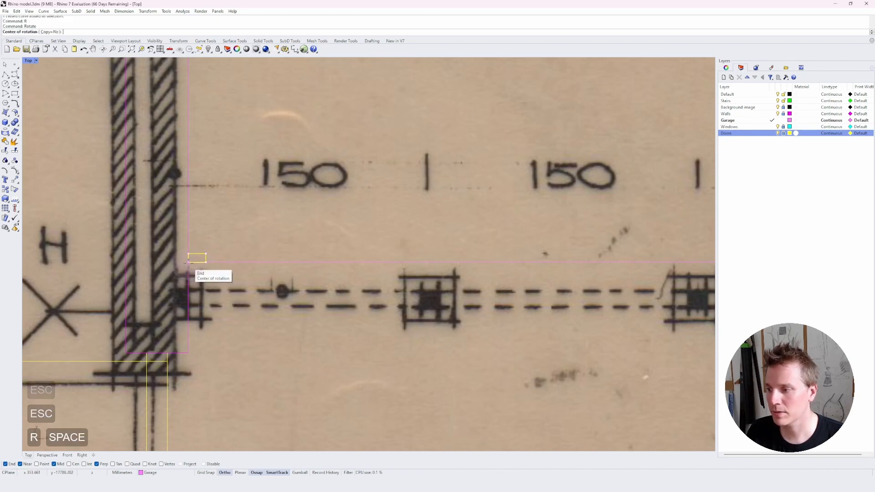
pyautogui.click(188, 262)
pyautogui.click(203, 260)
pyautogui.click(189, 283)
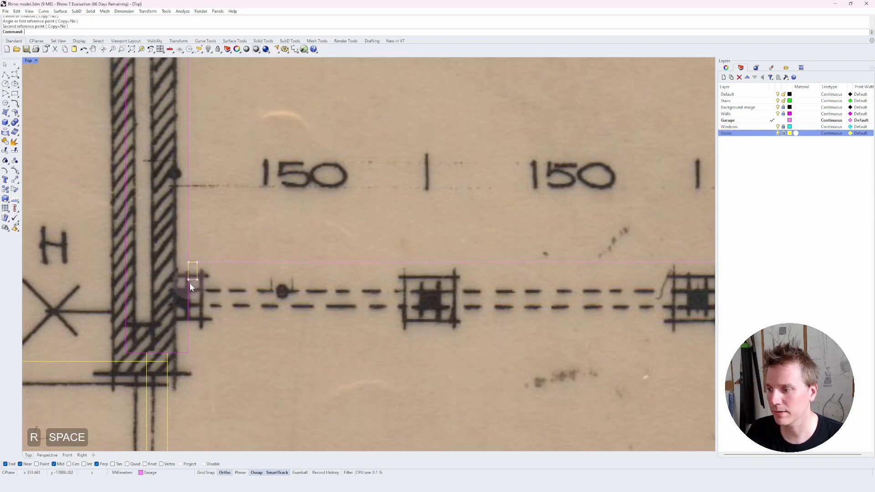
pyautogui.press('Escape')
pyautogui.press('Escape')
pyautogui.press('Escape')
# Copy the rectangle 150 cm along the column line to the next column.
pyautogui.click(188, 274)
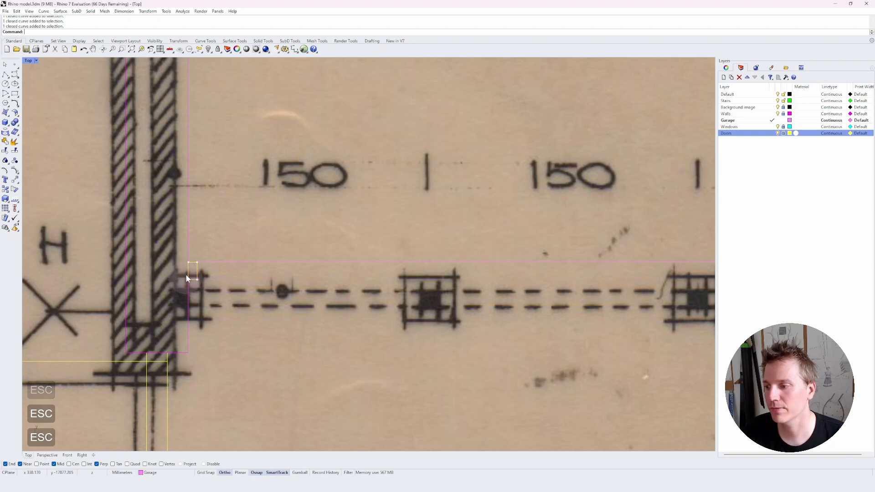
pyautogui.write('c')
pyautogui.press('space')
pyautogui.click(188, 263)
pyautogui.write('1')
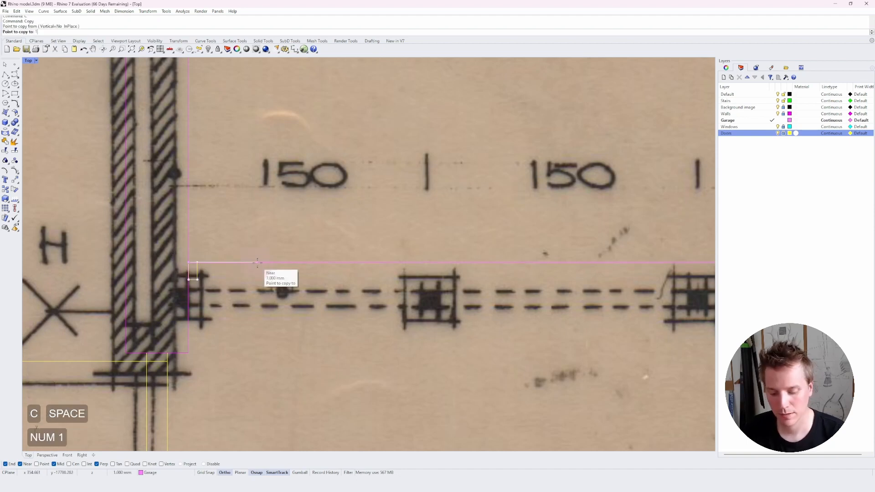
pyautogui.write('550cm')
pyautogui.press('Return')
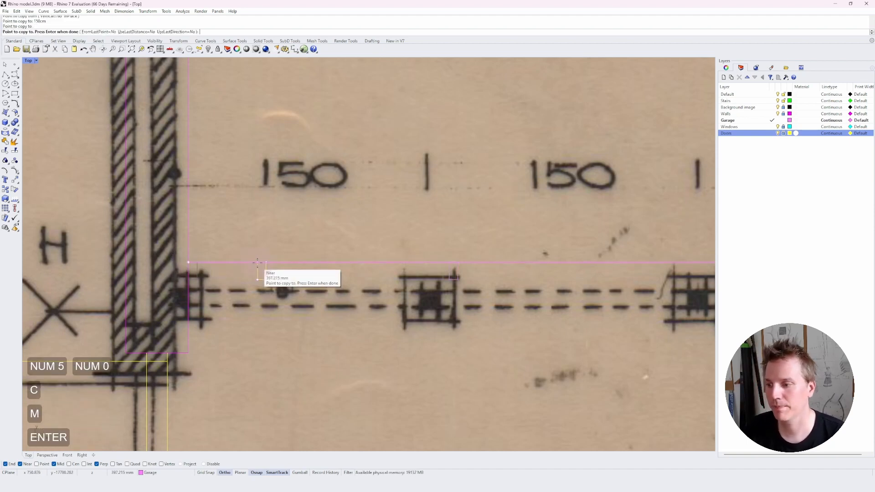
pyautogui.press('Escape')
pyautogui.press('Escape')
pyautogui.press('Escape')
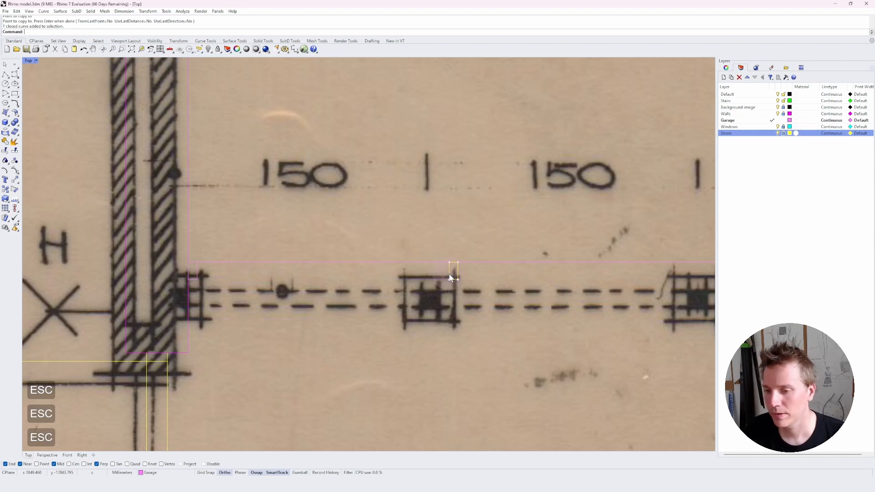
# Scale the copied rectangle by a factor of 2 in one direction to widen it.
pyautogui.write('scale1d')
pyautogui.press('Return')
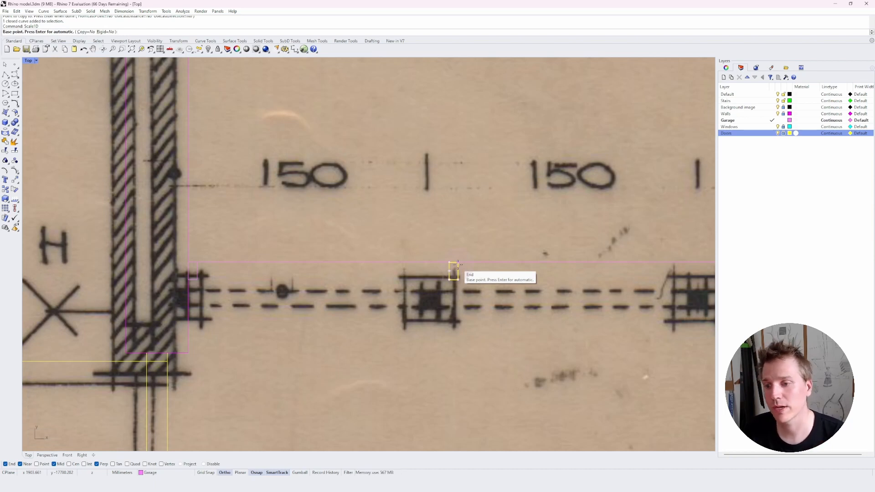
pyautogui.click(458, 262)
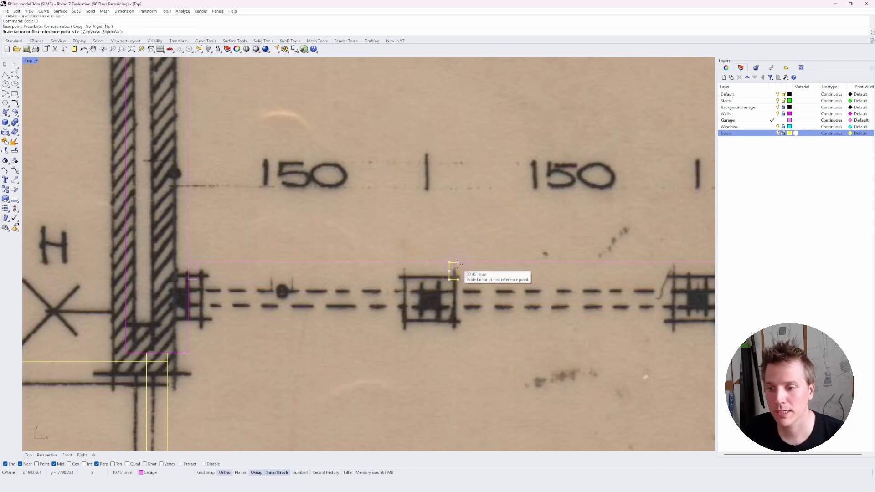
pyautogui.write('2')
pyautogui.press('Return')
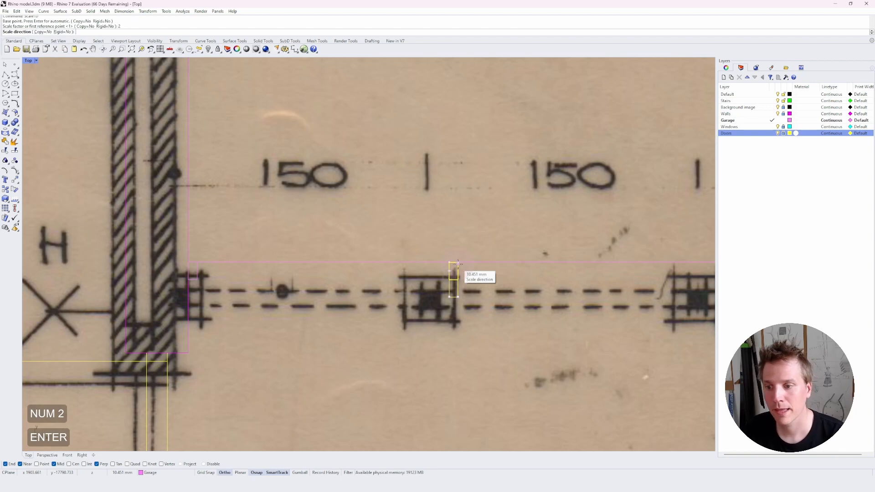
pyautogui.click(449, 264)
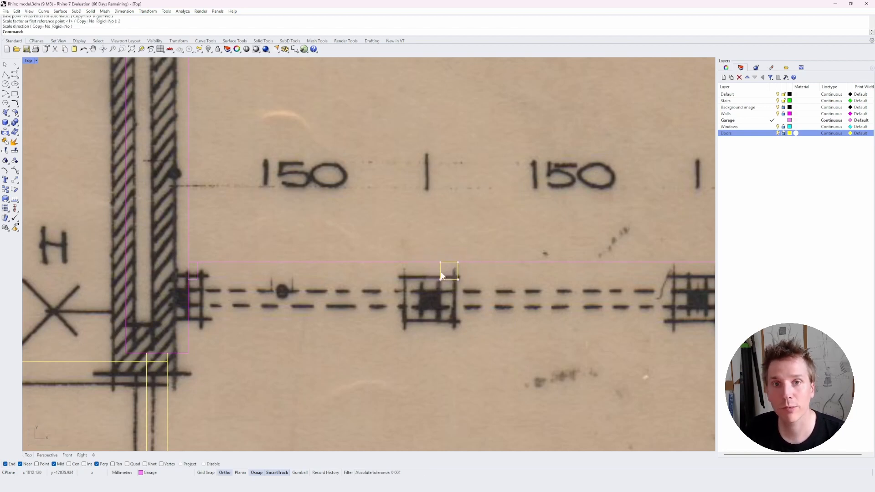
pyautogui.press('Escape')
pyautogui.press('Escape')
# Copy the widened column rectangle another 150 cm along the column line.
pyautogui.scroll(-8, 441, 280)
pyautogui.moveTo(446, 278); pyautogui.dragTo(240, 281, button='right')
pyautogui.click(240, 281)
pyautogui.write('C')
pyautogui.press('space')
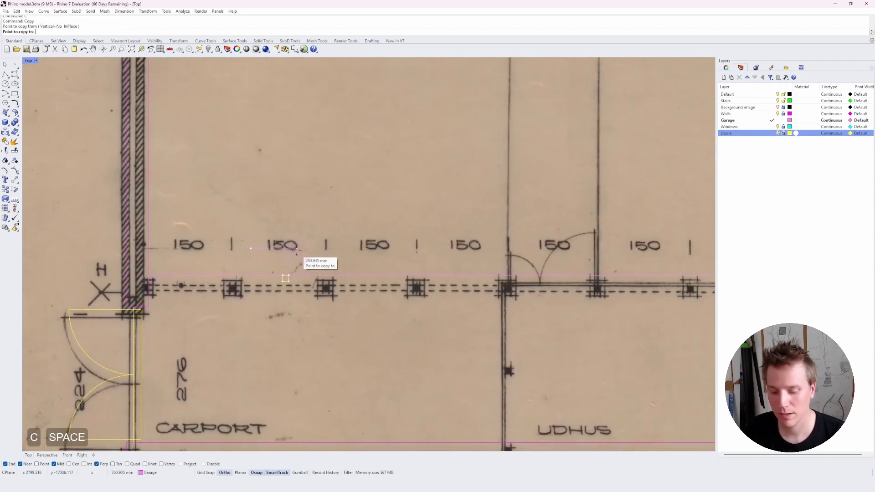
pyautogui.write('150cm')
pyautogui.press('Return')
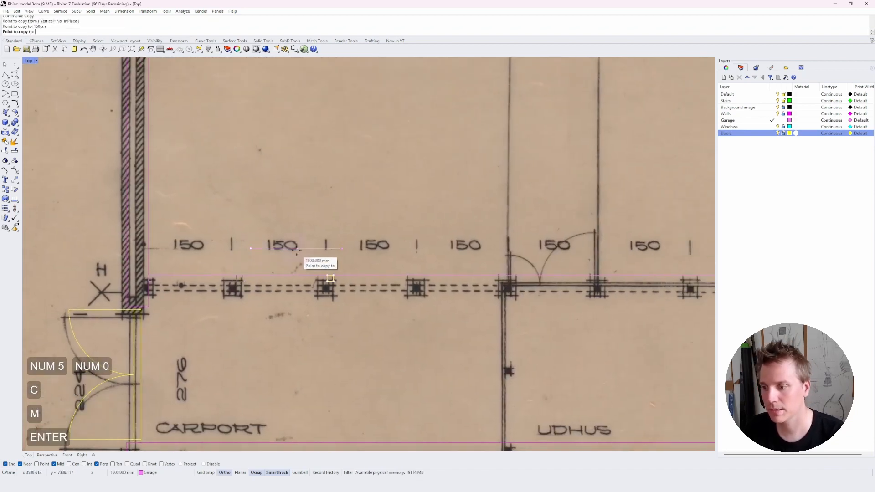
pyautogui.press('Escape')
pyautogui.press('Escape')
pyautogui.press('Escape')
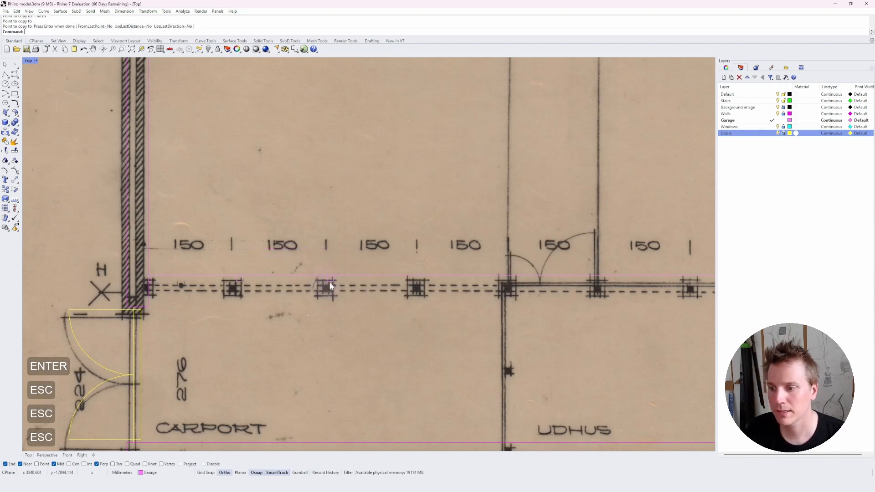
# Copy the column rectangle to each remaining column position along the line up to the right wall.
pyautogui.click(327, 283)
pyautogui.write('c')
pyautogui.press('space')
pyautogui.click(242, 282)
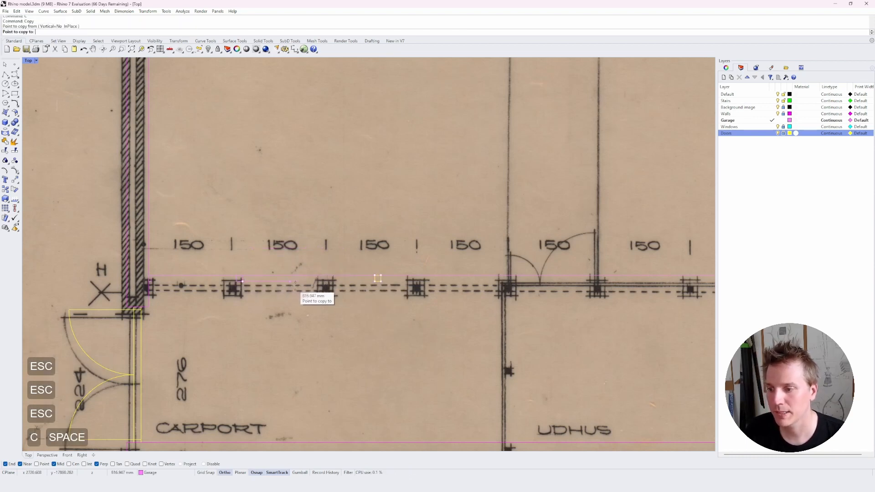
pyautogui.click(421, 284)
pyautogui.moveTo(421, 284); pyautogui.dragTo(201, 285, button='right')
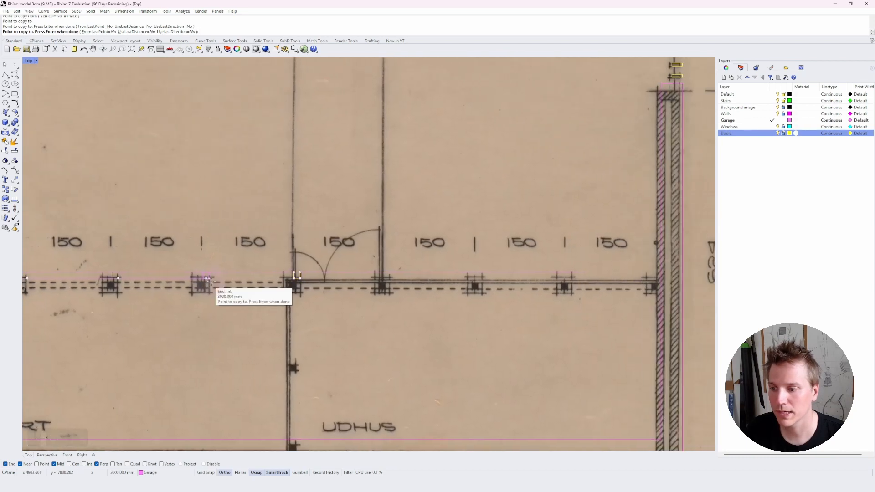
pyautogui.click(291, 282)
pyautogui.click(391, 279)
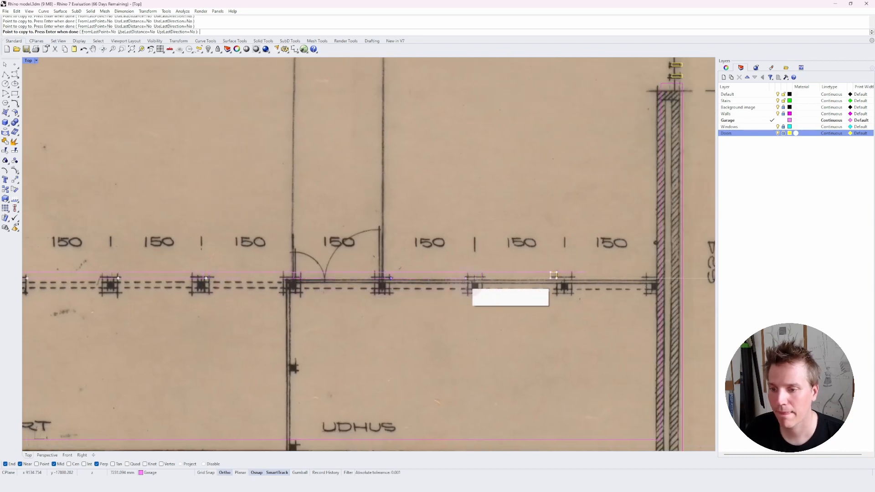
pyautogui.click(488, 280)
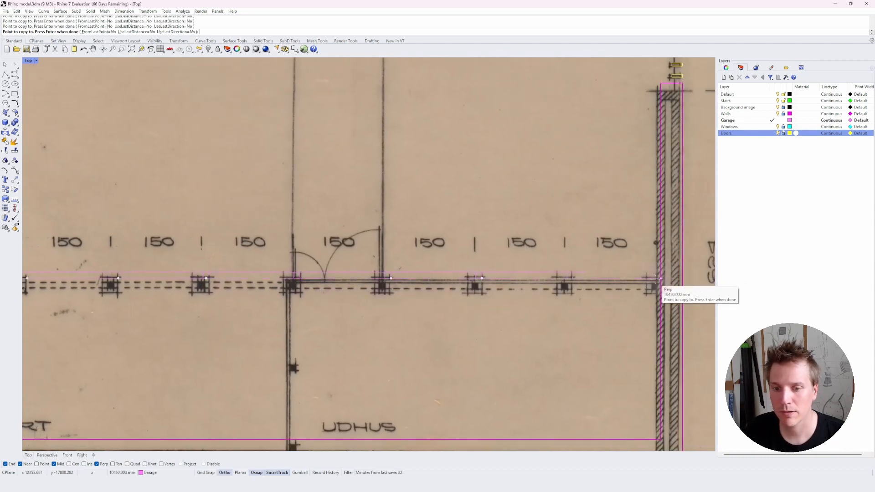
pyautogui.press('Escape')
# Copy the first column rectangle to the right wall end of the line, then undo the copy.
pyautogui.scroll(-2, 654, 288)
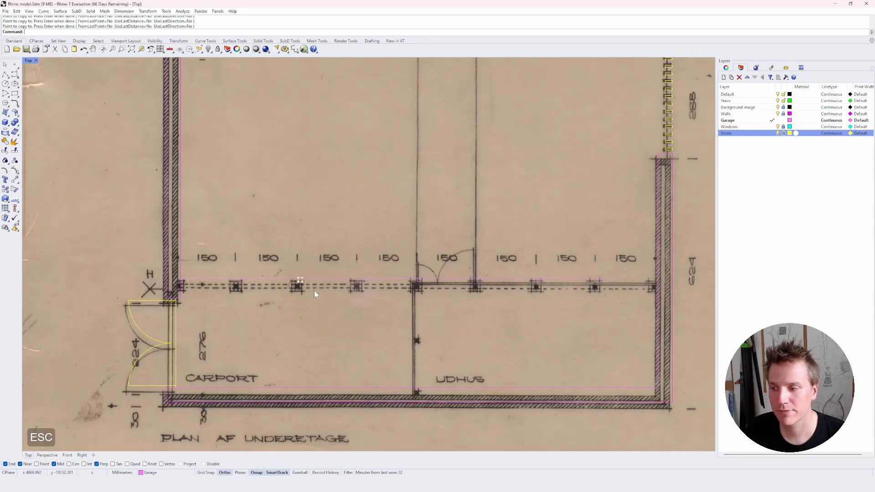
pyautogui.write('c')
pyautogui.press('space')
pyautogui.click(182, 282)
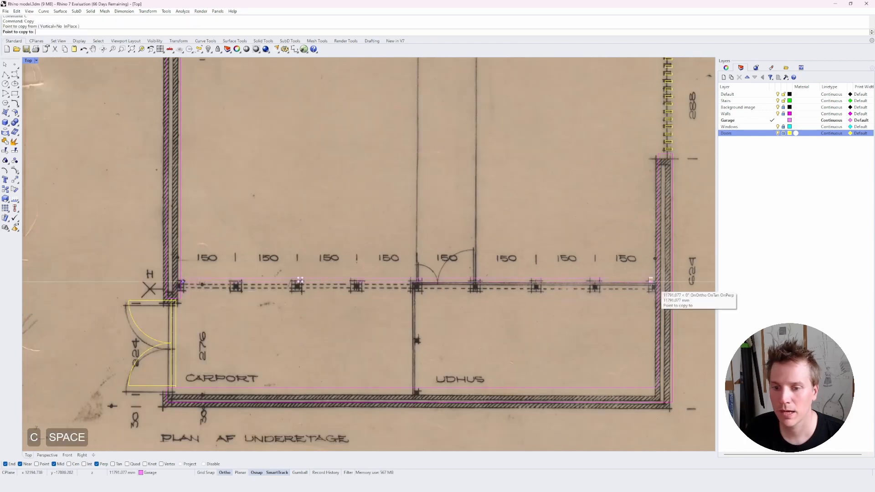
pyautogui.click(657, 283)
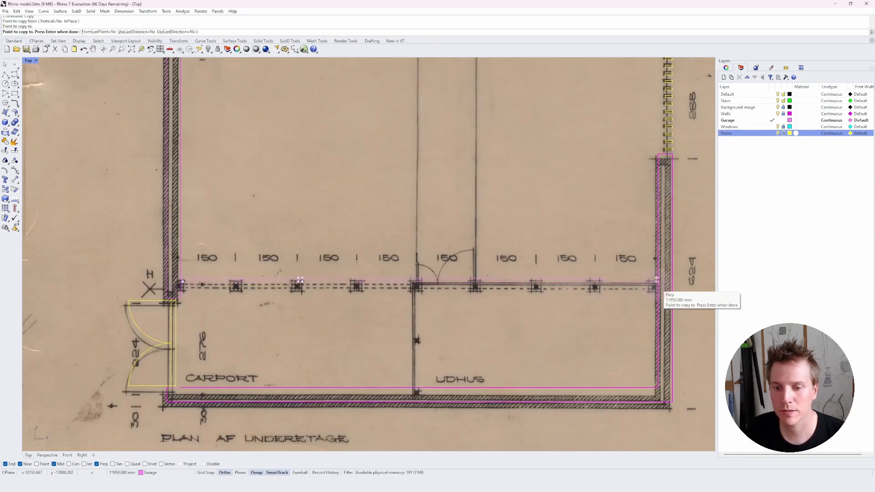
pyautogui.press('Escape')
pyautogui.press('Escape')
pyautogui.hotkey('ctrl', 'z')
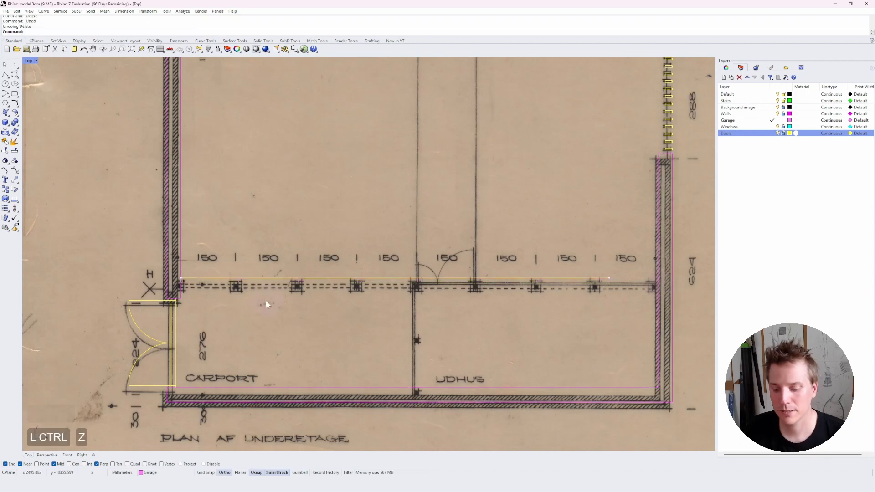
# Delete the selected line running along the column line.
pyautogui.press('Delete')
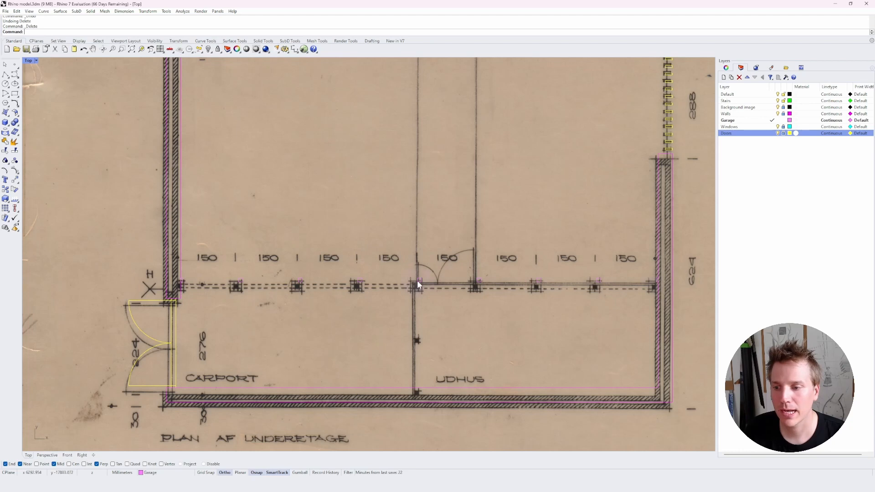
pyautogui.scroll(4, 449, 311)
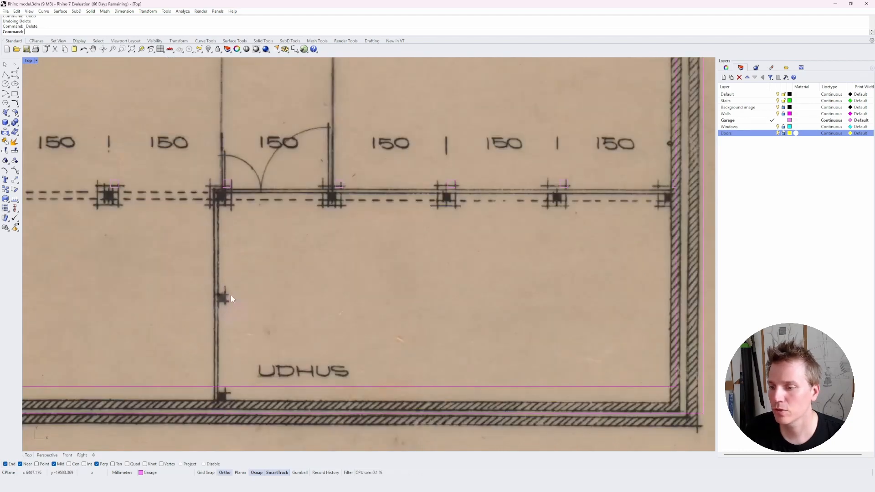
pyautogui.click(225, 186)
pyautogui.write('c')
pyautogui.press('space')
pyautogui.click(223, 196)
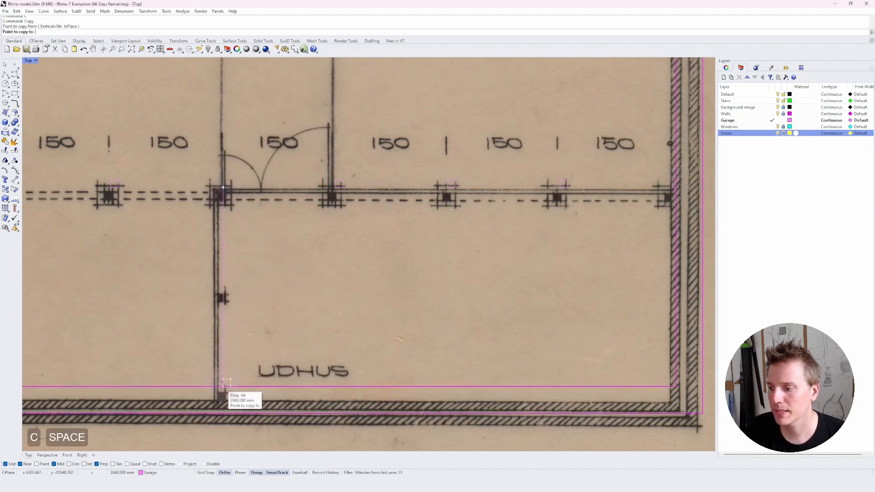
pyautogui.click(222, 385)
pyautogui.press('Escape')
pyautogui.press('Escape')
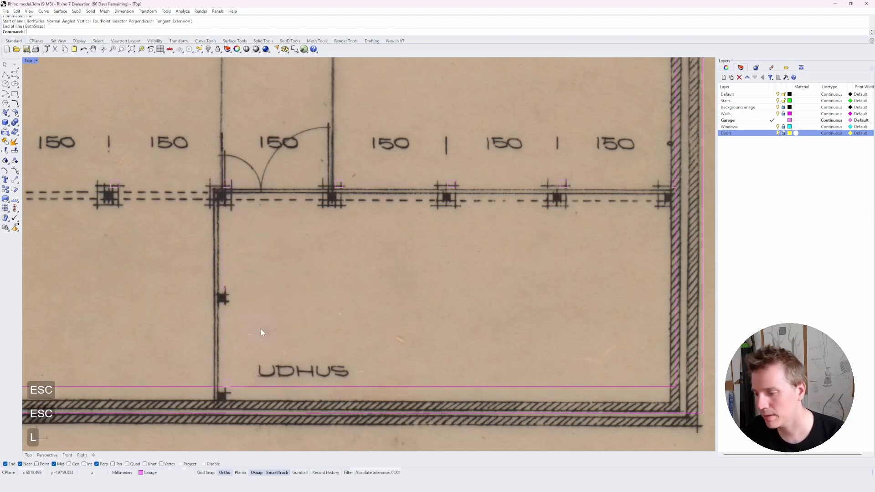
pyautogui.write('l')
pyautogui.press('space')
pyautogui.click(224, 379)
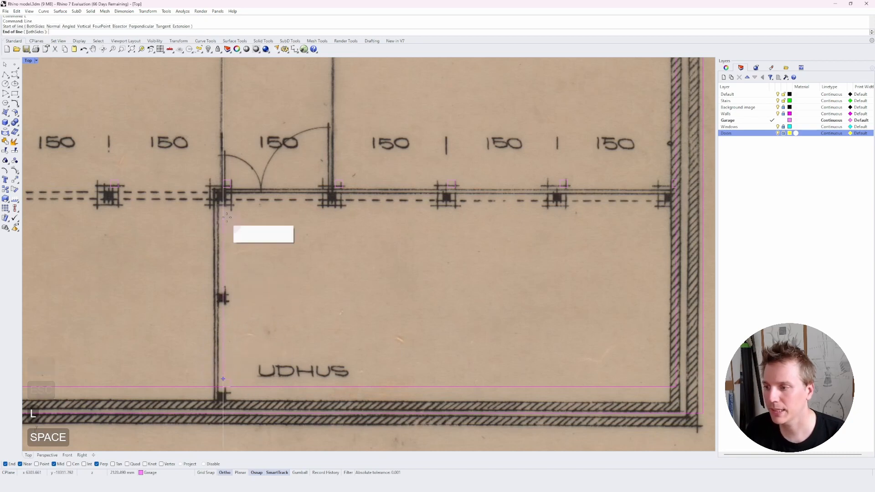
pyautogui.click(223, 188)
pyautogui.click(228, 189)
pyautogui.write('c')
pyautogui.press('space')
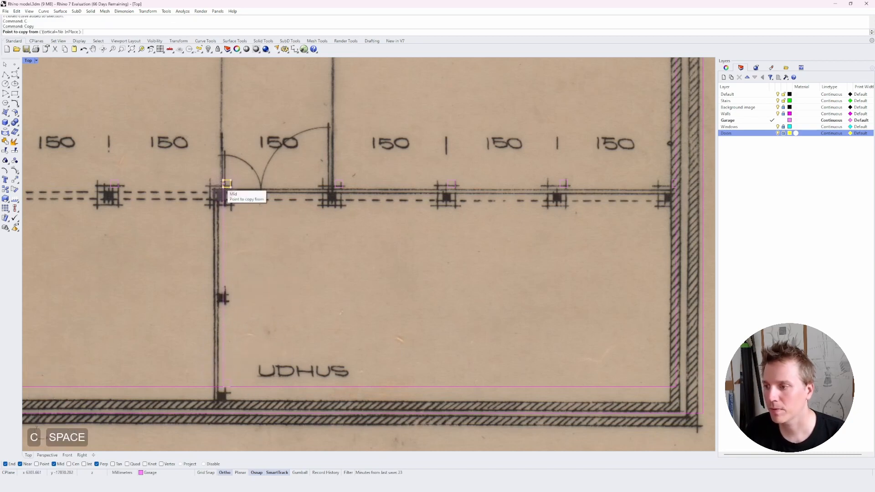
pyautogui.click(226, 187)
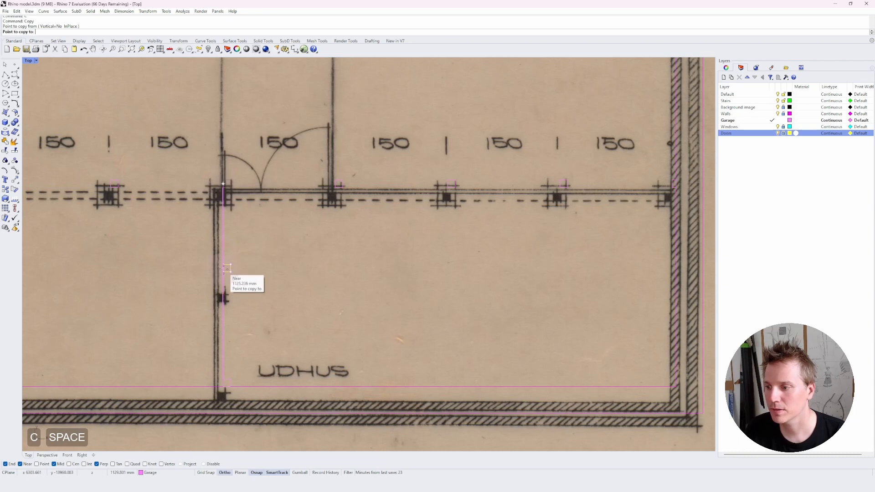
pyautogui.click(226, 295)
pyautogui.press('Escape')
pyautogui.press('Escape')
pyautogui.press('Escape')
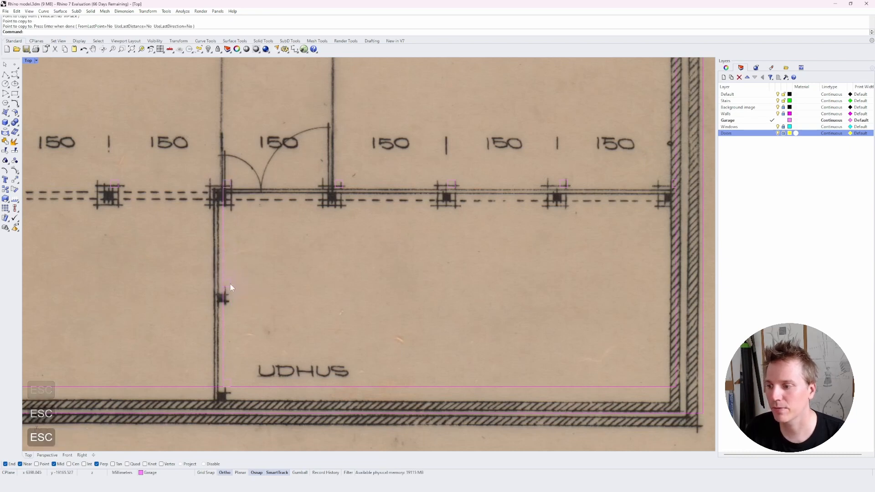
pyautogui.click(223, 268)
pyautogui.press('Delete')
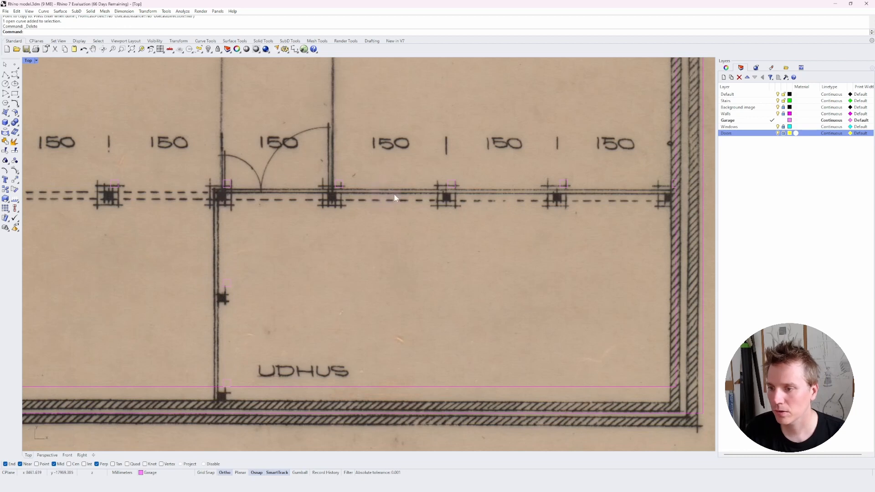
# Draw the shed's wall lines: one from the bottom wall up to the column line, one along the column line to the right wall.
pyautogui.write('L')
pyautogui.press('space')
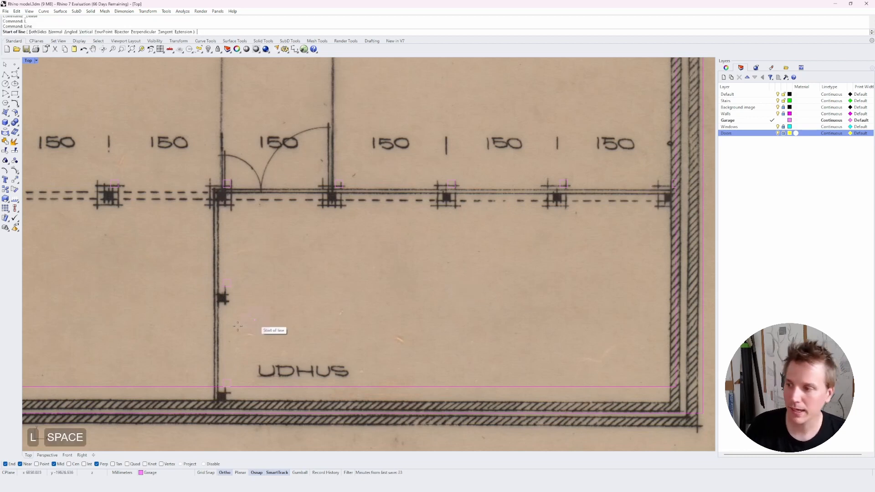
pyautogui.click(223, 387)
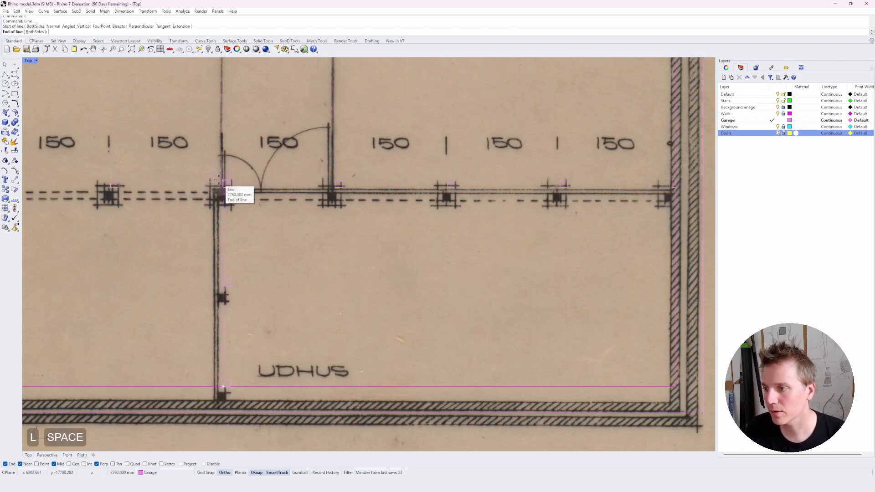
pyautogui.click(223, 181)
pyautogui.press('space')
pyautogui.click(222, 180)
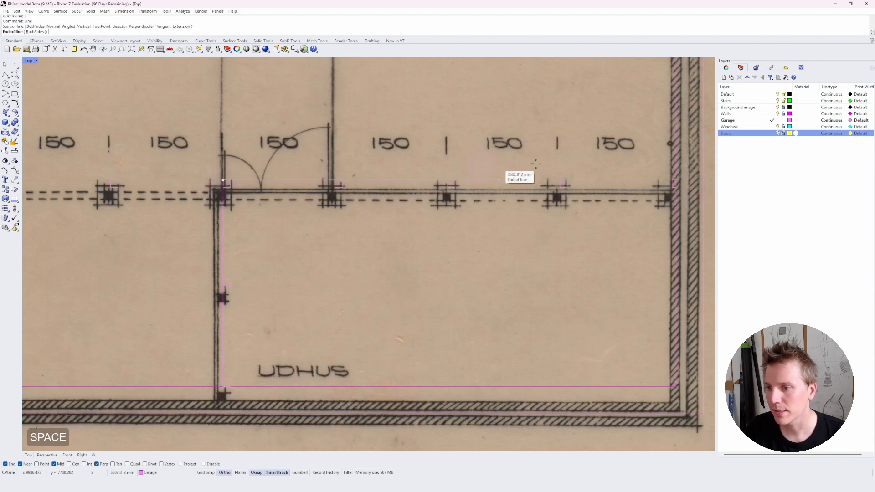
pyautogui.click(679, 182)
# Join the two new wall lines and offset the joined curve 4 cm toward the door side.
pyautogui.click(351, 180)
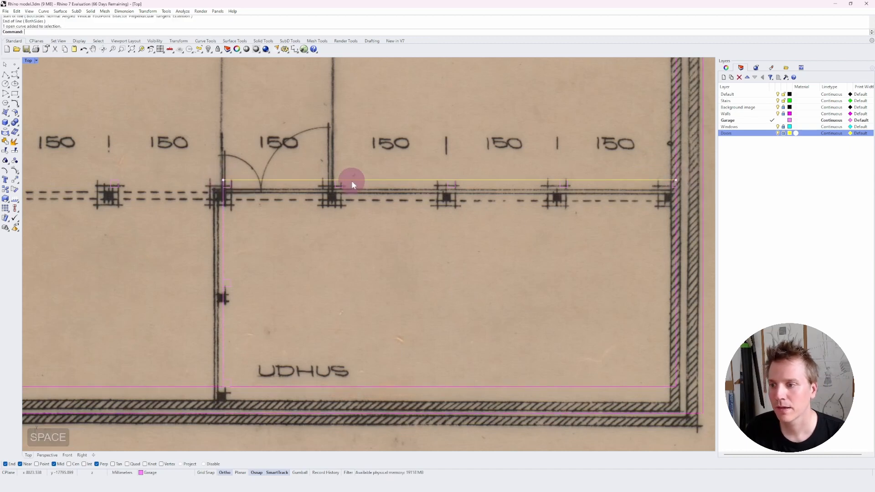
pyautogui.keyDown('shift'); pyautogui.click(222, 230); pyautogui.keyUp('shift')
pyautogui.hotkey('ctrl', 'j')
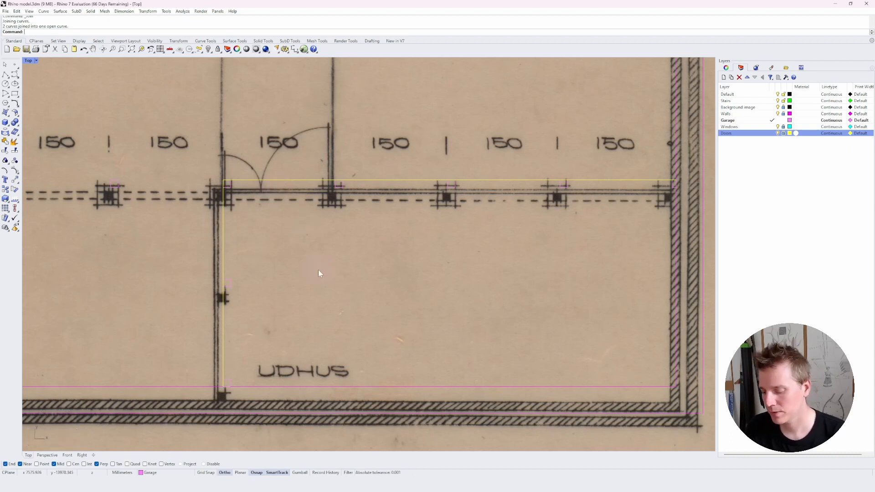
pyautogui.write('offset')
pyautogui.press('Return')
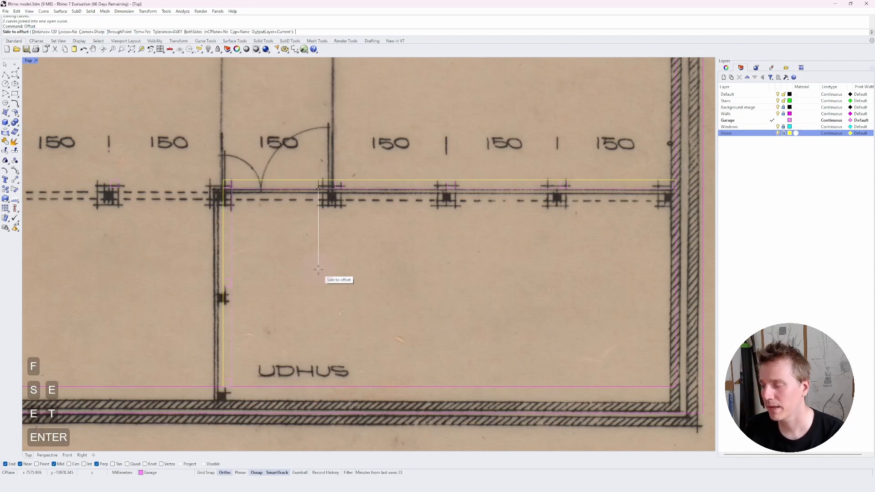
pyautogui.write('4cm')
pyautogui.press('Return')
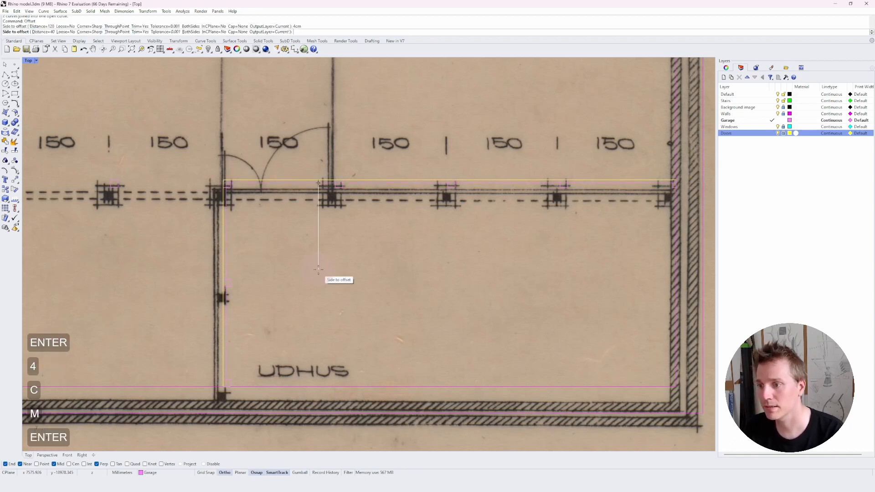
pyautogui.click(242, 138)
pyautogui.press('Escape')
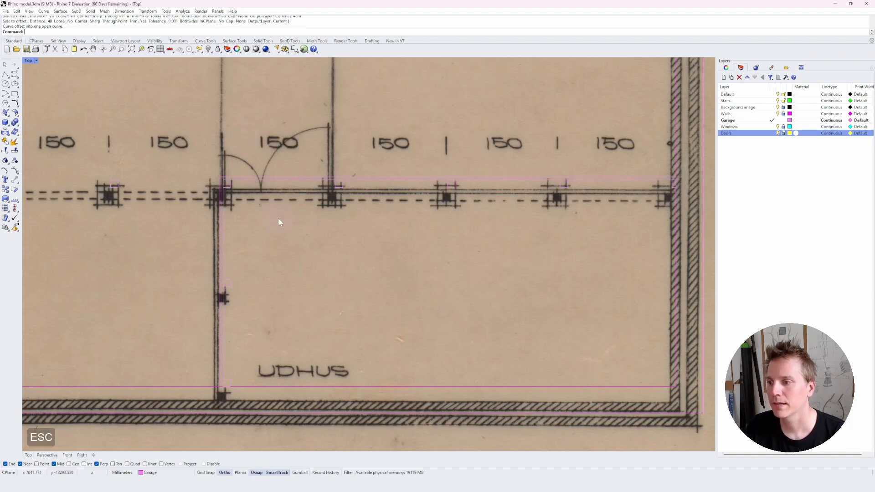
pyautogui.press('Escape')
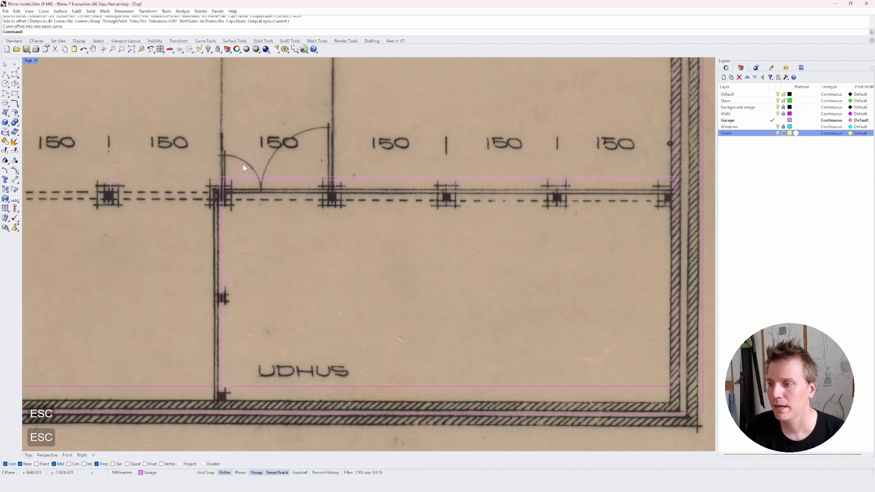
# Measure the width of the door opening along the column-line wall.
pyautogui.moveTo(255, 224); pyautogui.dragTo(277, 269, button='right')
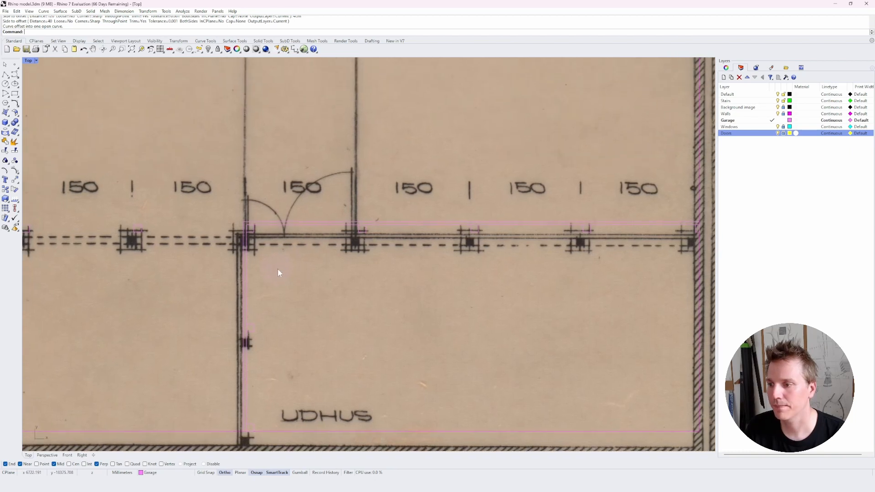
pyautogui.scroll(3, 279, 273)
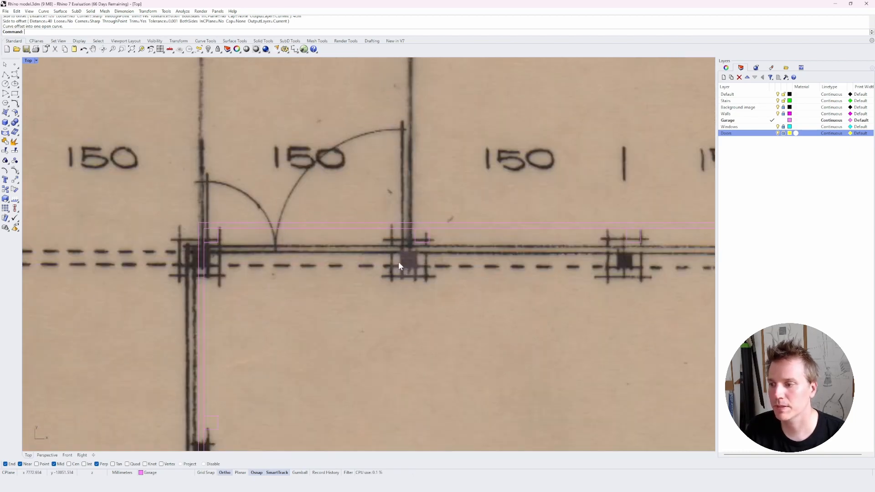
pyautogui.write('Distance')
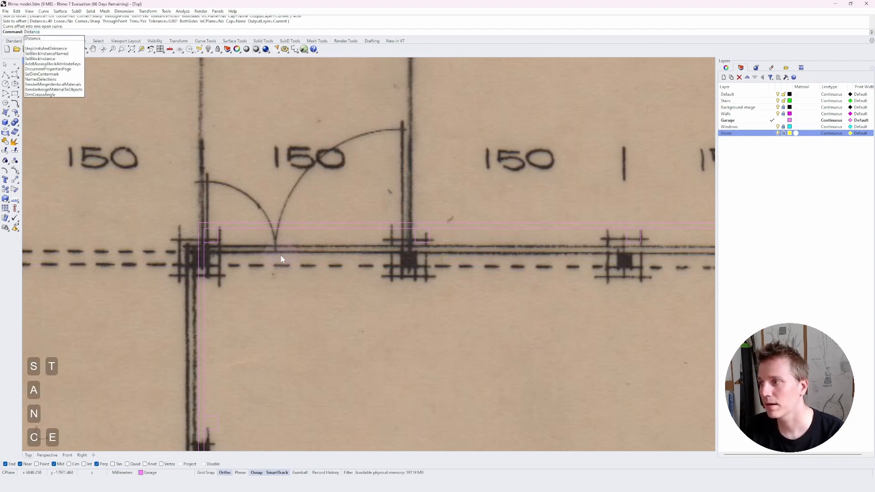
pyautogui.press('Return')
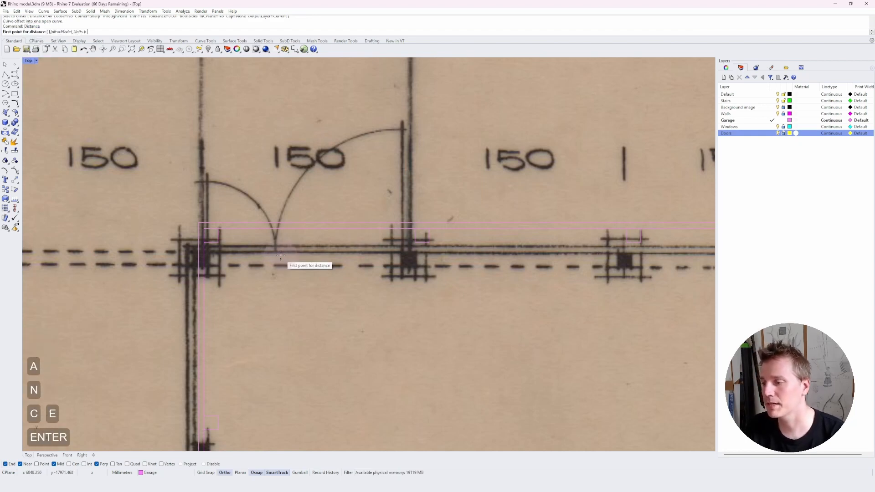
pyautogui.click(219, 242)
pyautogui.click(415, 242)
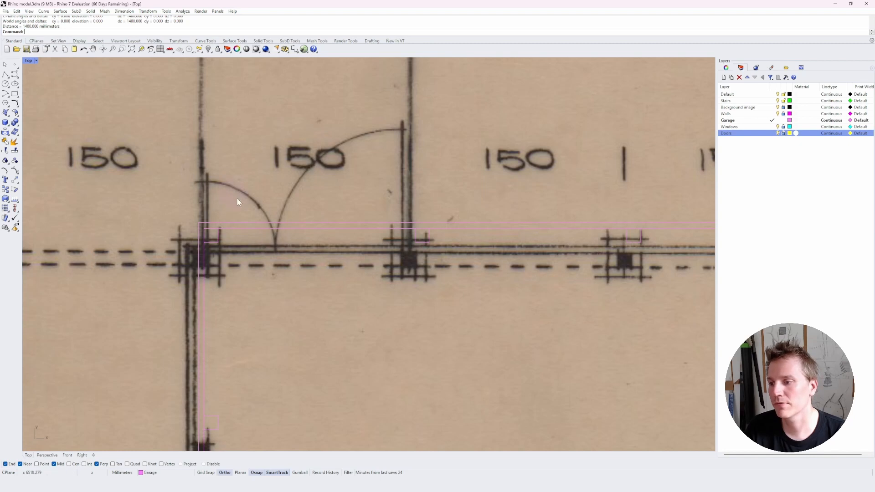
pyautogui.press('Escape')
# Undo the last two operations.
pyautogui.hotkey('ctrl', 'z')
pyautogui.hotkey('ctrl', 'z')
pyautogui.press('space')
pyautogui.press('space')
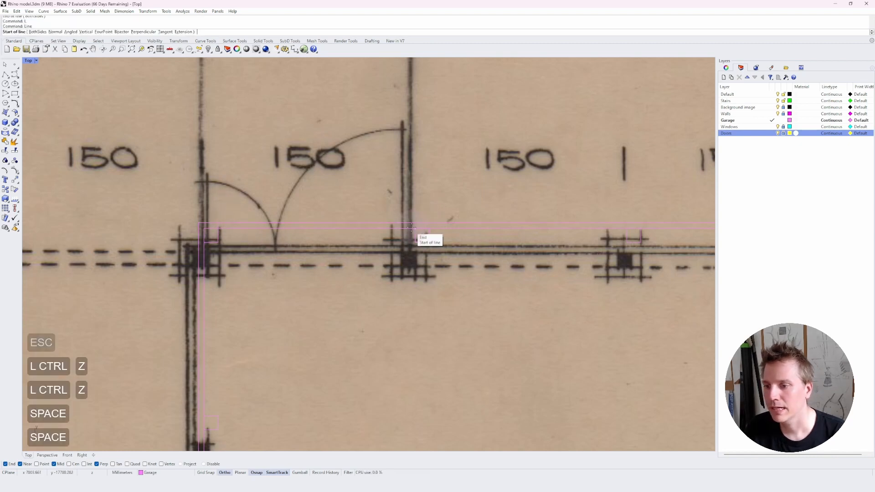
pyautogui.press('Escape')
pyautogui.press('Escape')
# Trim the door opening out of the wall's offset line between the two jambs.
pyautogui.keyDown('shift'); pyautogui.click(238, 222); pyautogui.keyUp('shift')
pyautogui.keyDown('shift'); pyautogui.click(234, 226); pyautogui.keyUp('shift')
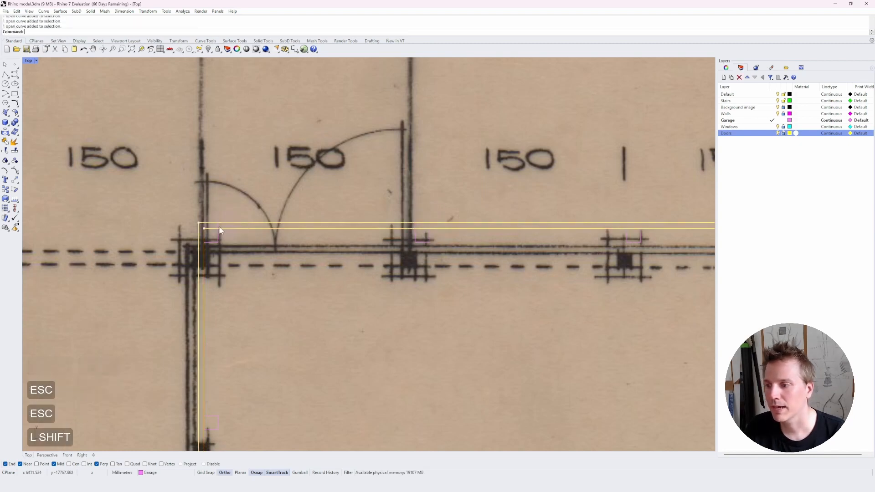
pyautogui.write('tr')
pyautogui.press('space')
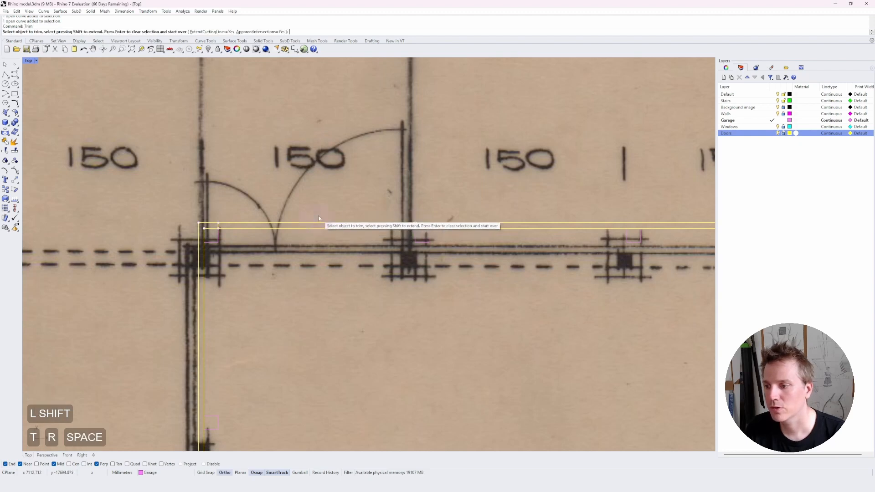
pyautogui.click(319, 224)
pyautogui.press('space')
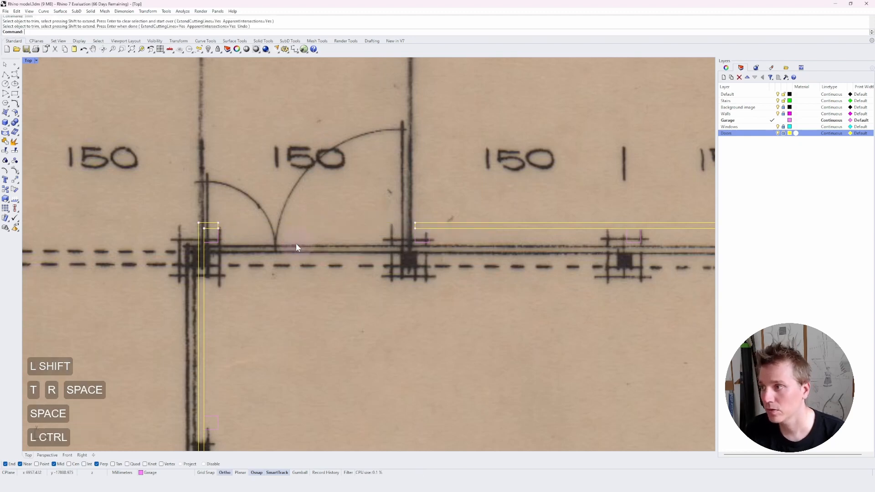
# Join the trimmed wall curves.
pyautogui.hotkey('ctrl', 'j')
pyautogui.press('space')
pyautogui.press('Escape')
# Switch to the Doors layer, lock the Garage layer, and draw a line across the door opening between the jambs.
pyautogui.click(772, 133)
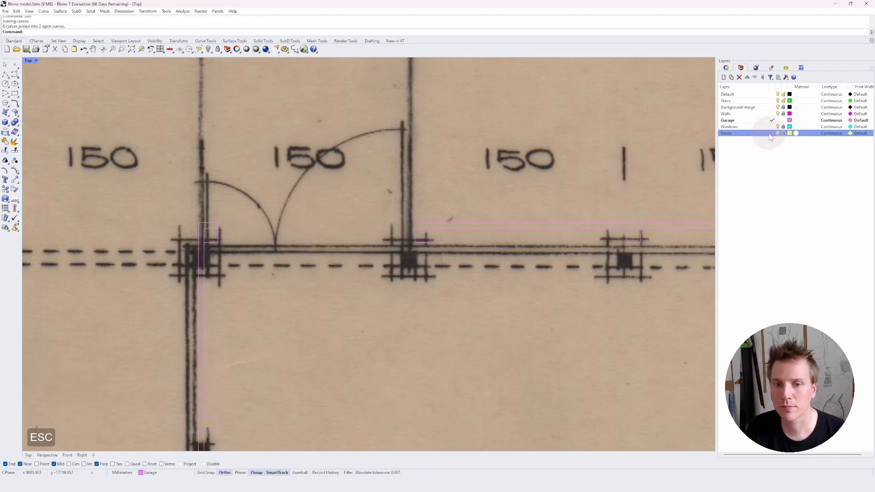
pyautogui.click(782, 120)
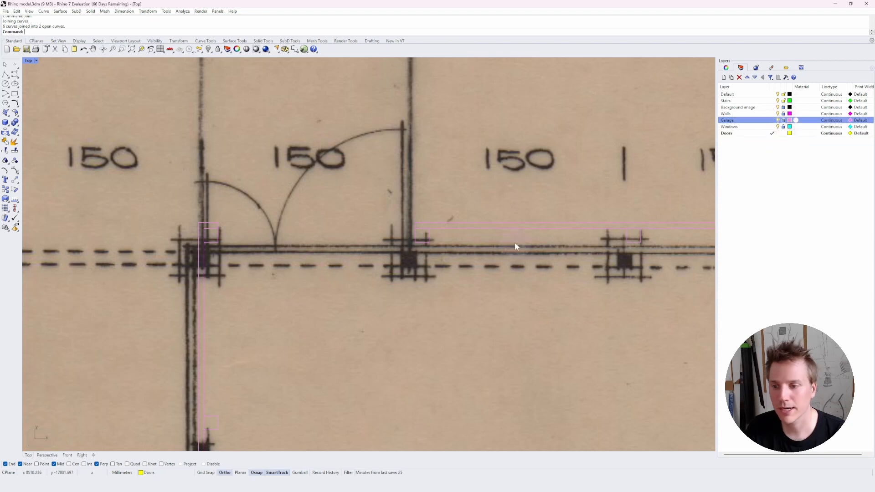
pyautogui.write('l')
pyautogui.press('space')
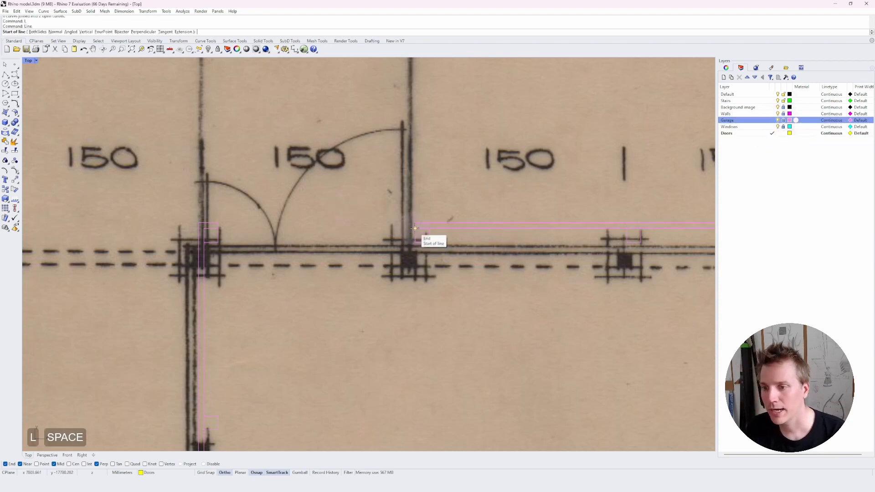
pyautogui.click(415, 227)
pyautogui.click(218, 228)
pyautogui.press('space')
pyautogui.click(219, 223)
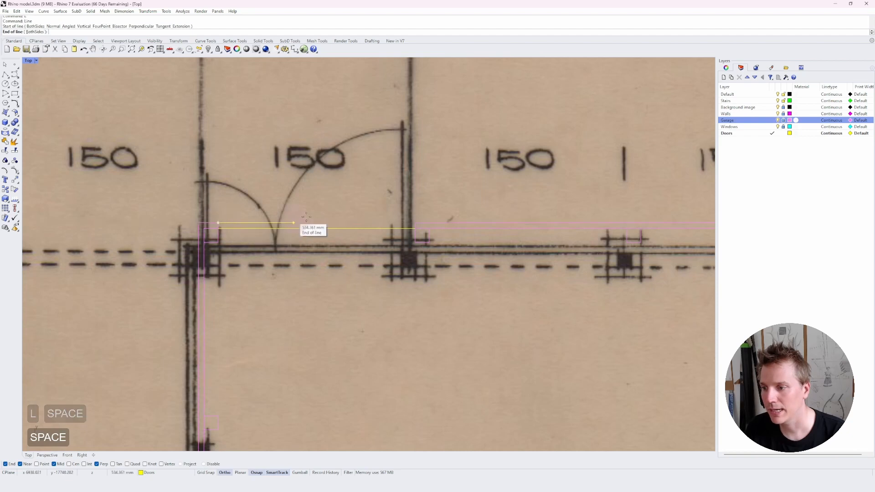
pyautogui.click(420, 220)
# Draw a 90 cm door-swing arc centred on the right jamb, plus a vertical door-leaf line from the jamb up to the arc's end.
pyautogui.write('arc')
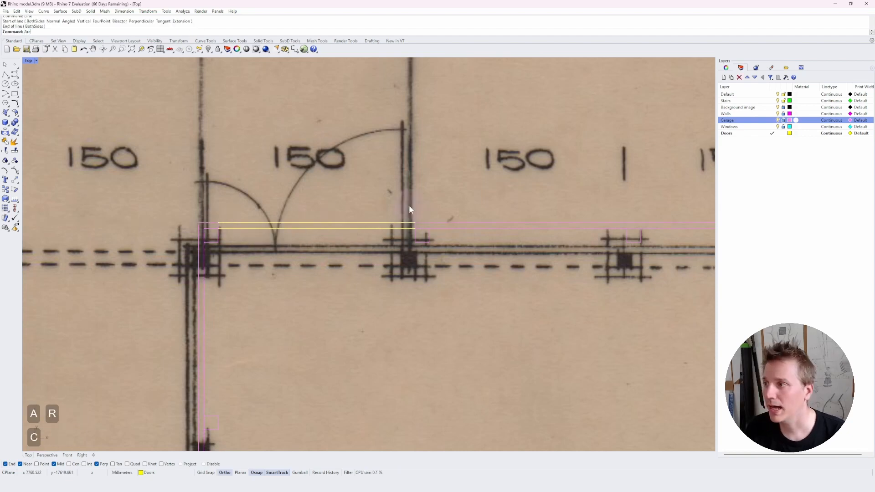
pyautogui.press('space')
pyautogui.click(415, 223)
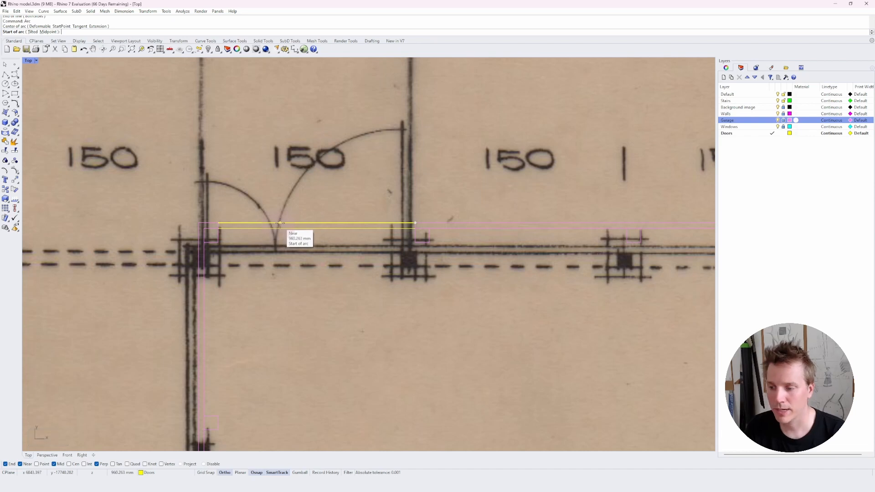
pyautogui.write('90cm')
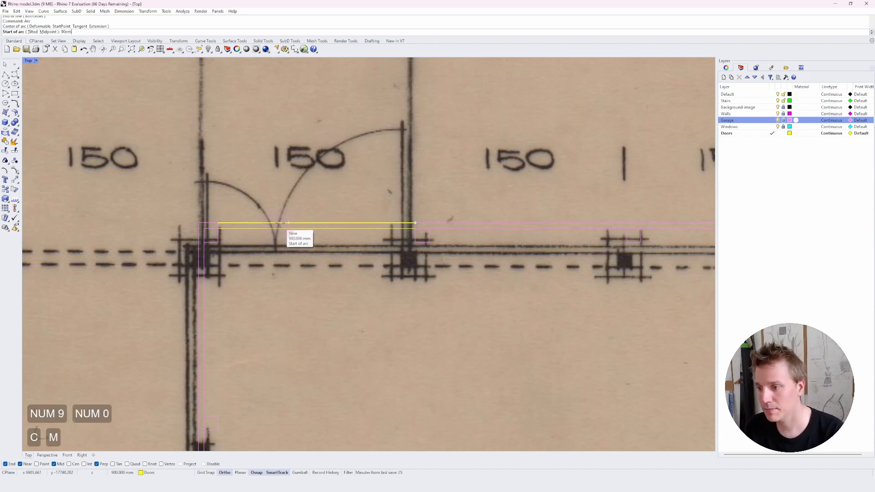
pyautogui.press('Return')
pyautogui.click(281, 223)
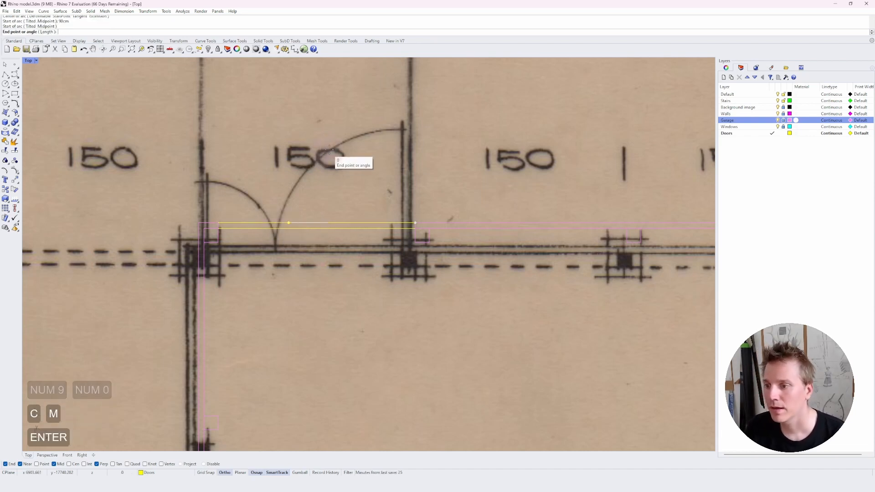
pyautogui.click(415, 121)
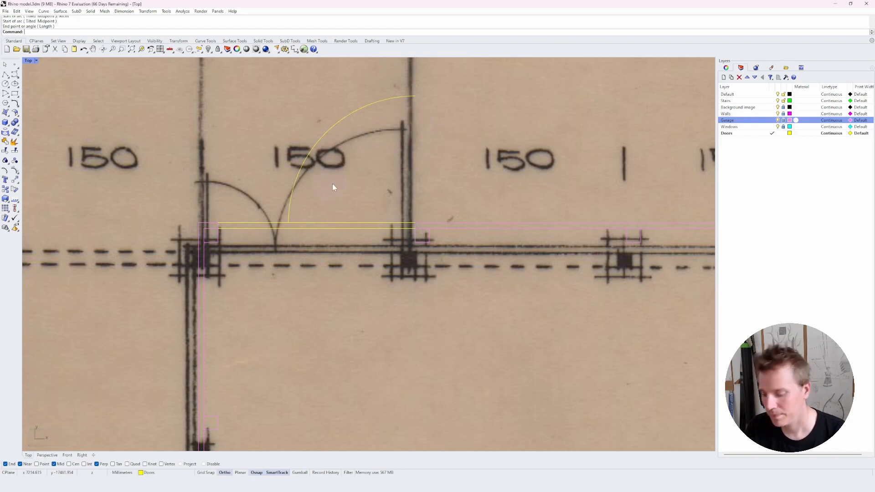
pyautogui.press('l')
pyautogui.press('space')
pyautogui.click(415, 223)
pyautogui.click(415, 96)
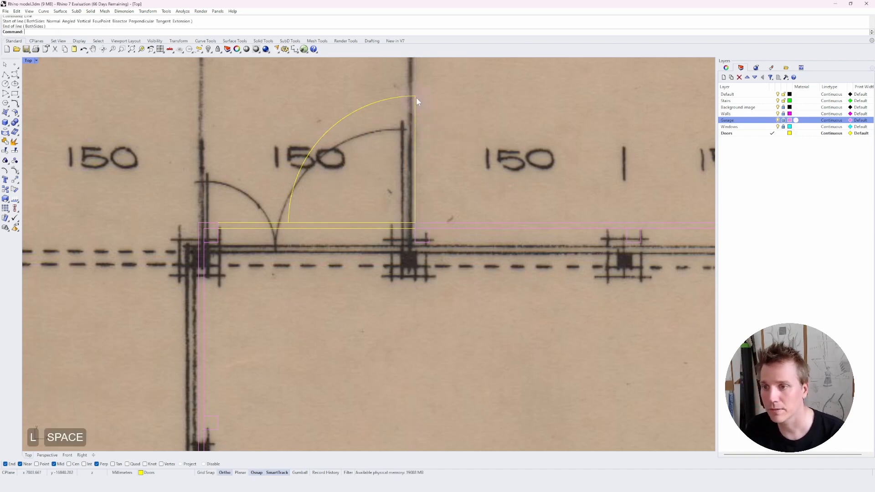
# Draw a smaller 500 mm swing arc centred on the left jamb and a vertical leaf line from that jamb to the arc's end.
pyautogui.press('a')
pyautogui.press('r')
pyautogui.press('c')
pyautogui.press('space')
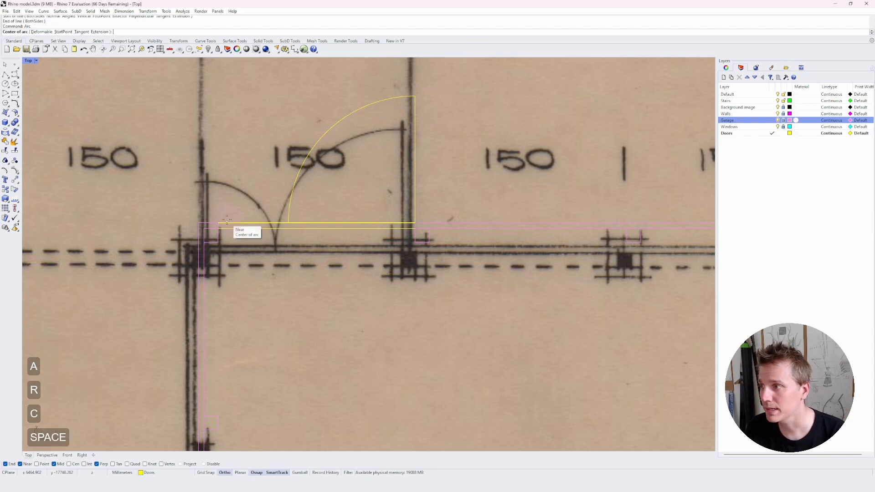
pyautogui.click(218, 223)
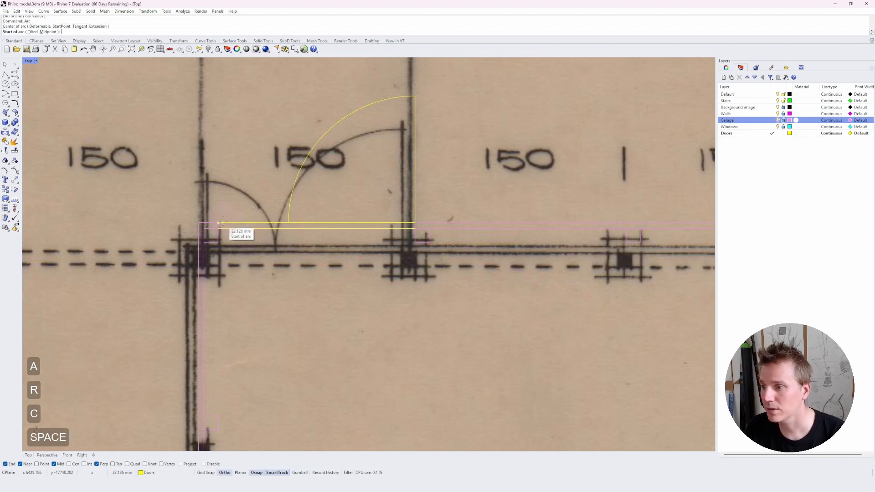
pyautogui.click(289, 223)
pyautogui.click(229, 159)
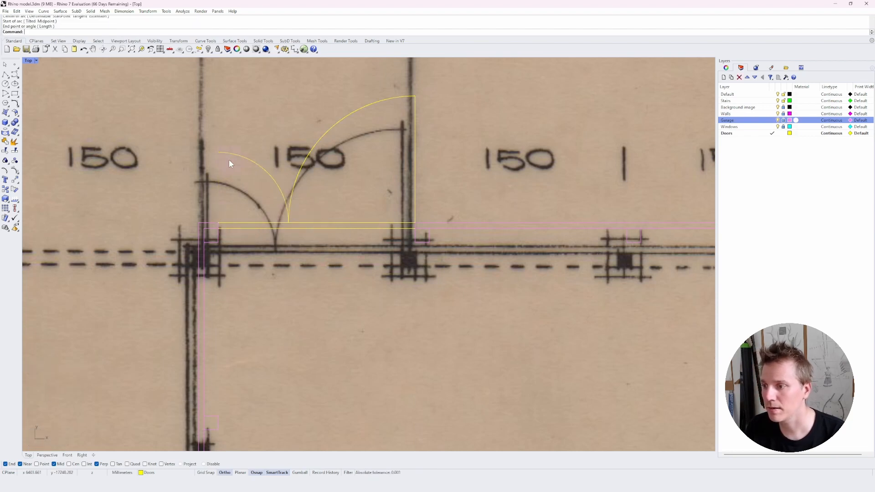
pyautogui.press('l')
pyautogui.press('space')
pyautogui.click(218, 223)
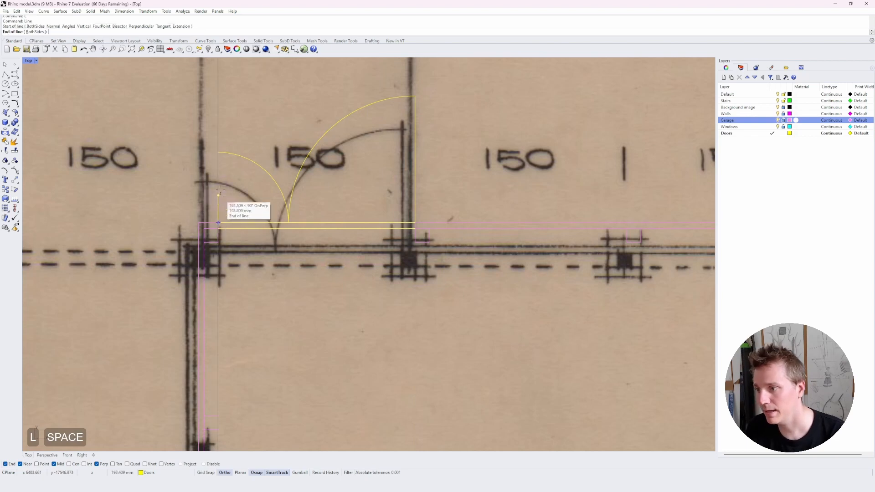
pyautogui.click(218, 153)
# Join each door arc with its leaf line into a single curve.
pyautogui.keyDown('shift'); pyautogui.click(229, 154); pyautogui.keyUp('shift')
pyautogui.keyDown('shift'); pyautogui.click(218, 166); pyautogui.keyUp('shift')
pyautogui.press('j')
pyautogui.press('space')
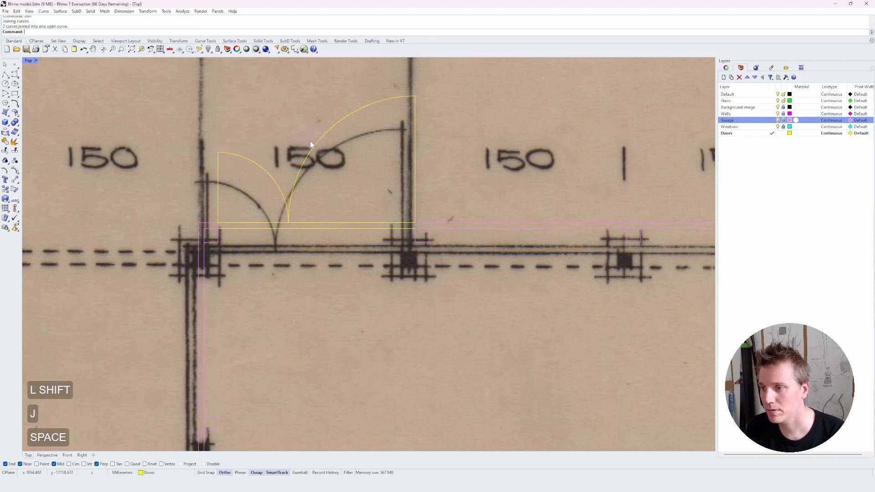
pyautogui.keyDown('shift'); pyautogui.click(328, 133); pyautogui.keyUp('shift')
pyautogui.keyDown('shift'); pyautogui.click(415, 166); pyautogui.keyUp('shift')
pyautogui.press('j')
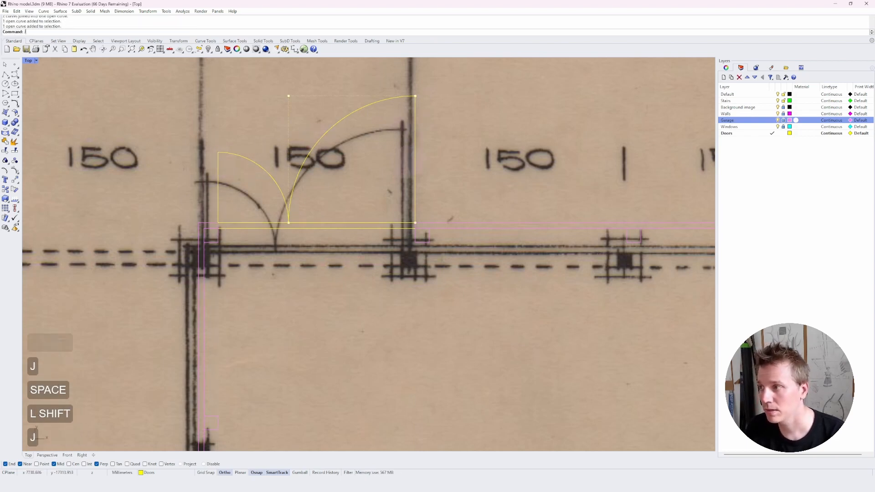
pyautogui.press('space')
pyautogui.press('Escape')
pyautogui.press('Escape')
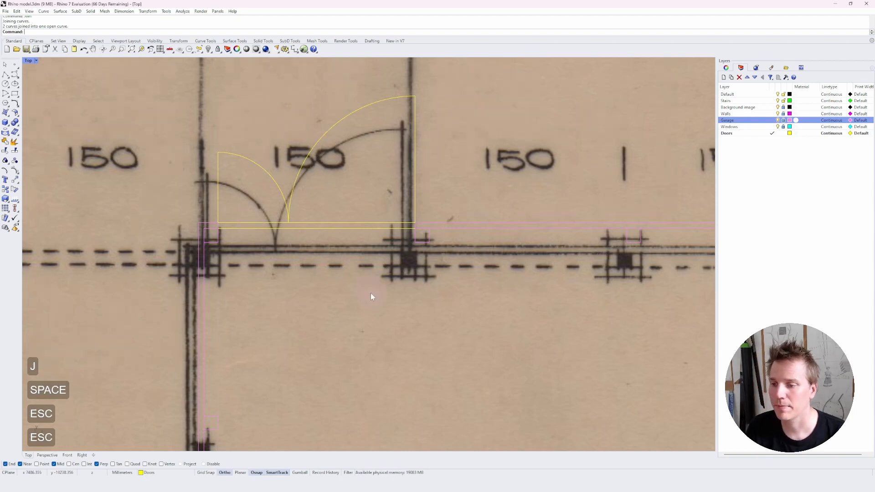
# Hide and re-show the Background image layer to review the traced ground floor plan.
pyautogui.scroll(-5, 371, 294)
pyautogui.scroll(-2, 338, 292)
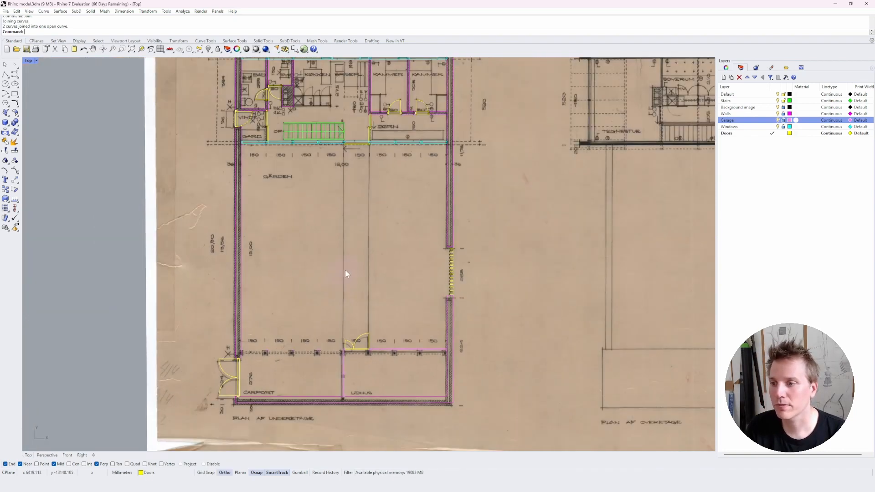
pyautogui.moveTo(346, 270); pyautogui.dragTo(357, 297, button='right')
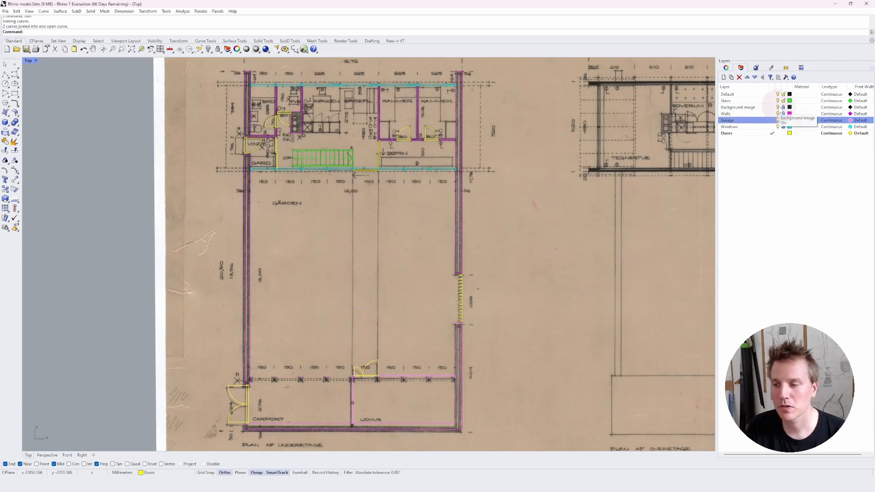
pyautogui.click(778, 107)
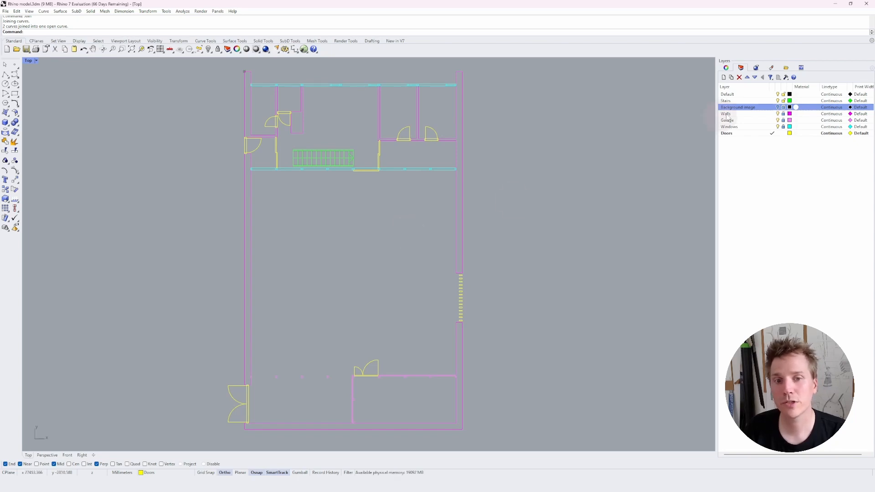
pyautogui.click(778, 107)
# Hide the Background image layer so only the traced linework shows.
pyautogui.scroll(-4, 357, 264)
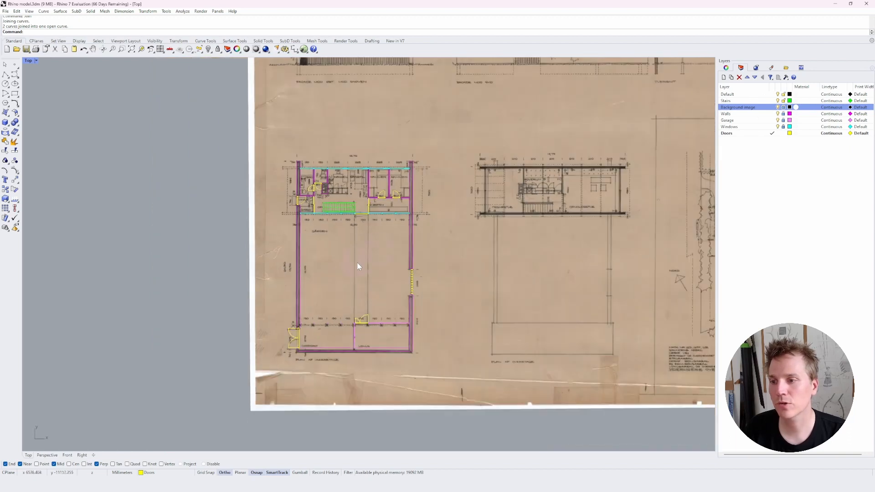
pyautogui.moveTo(512, 216); pyautogui.dragTo(387, 240, button='right')
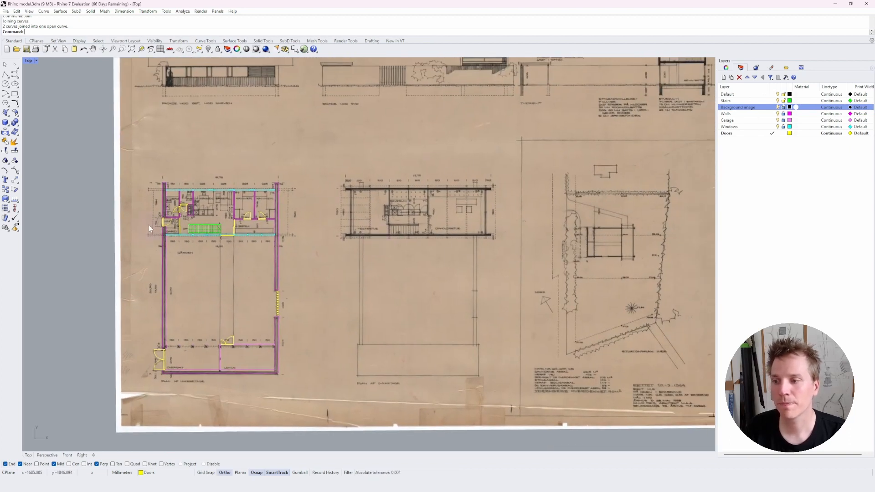
pyautogui.scroll(6, 150, 226)
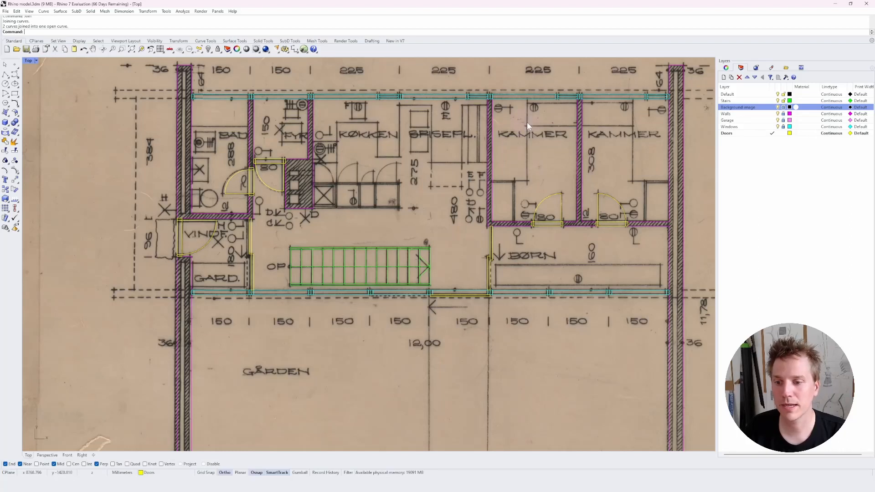
pyautogui.scroll(-10, 238, 409)
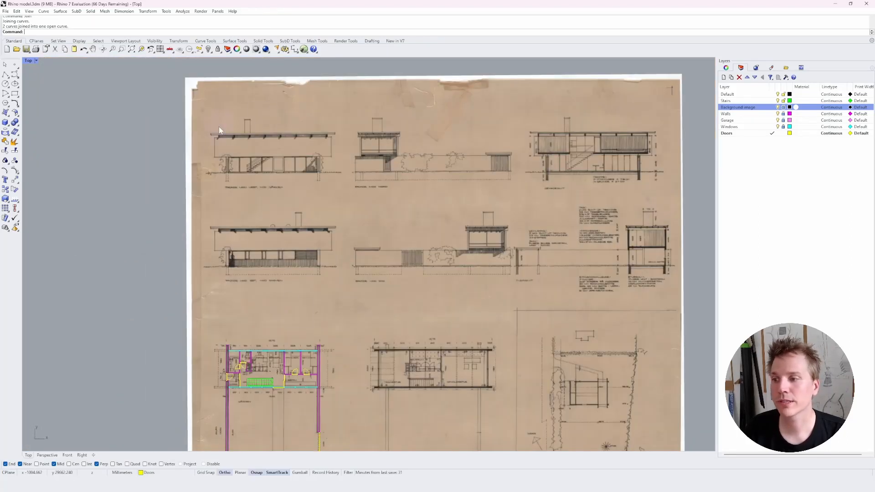
pyautogui.scroll(4, 299, 381)
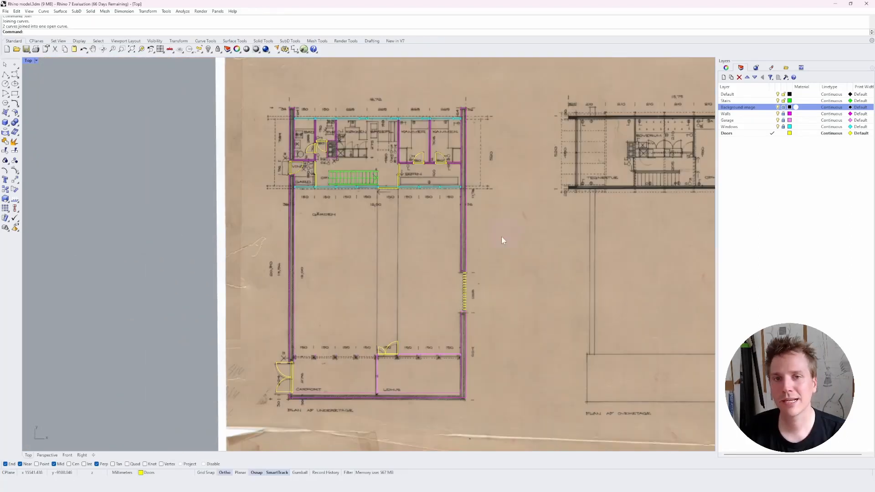
pyautogui.click(778, 107)
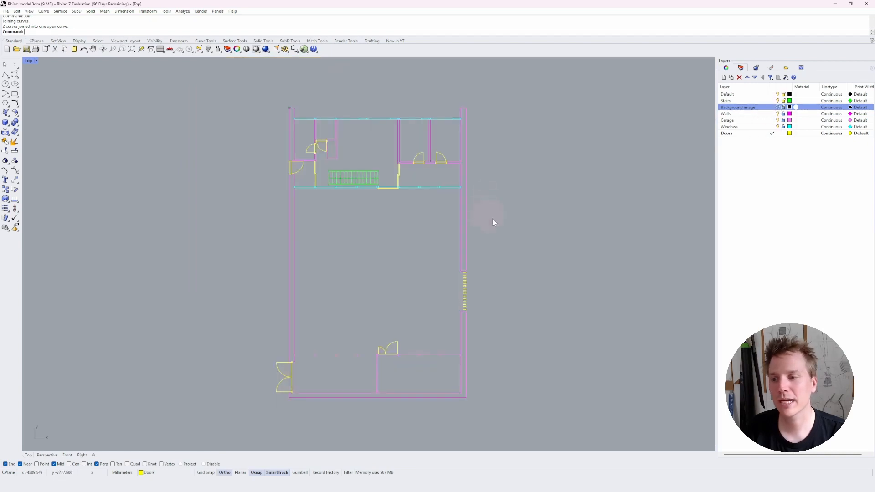